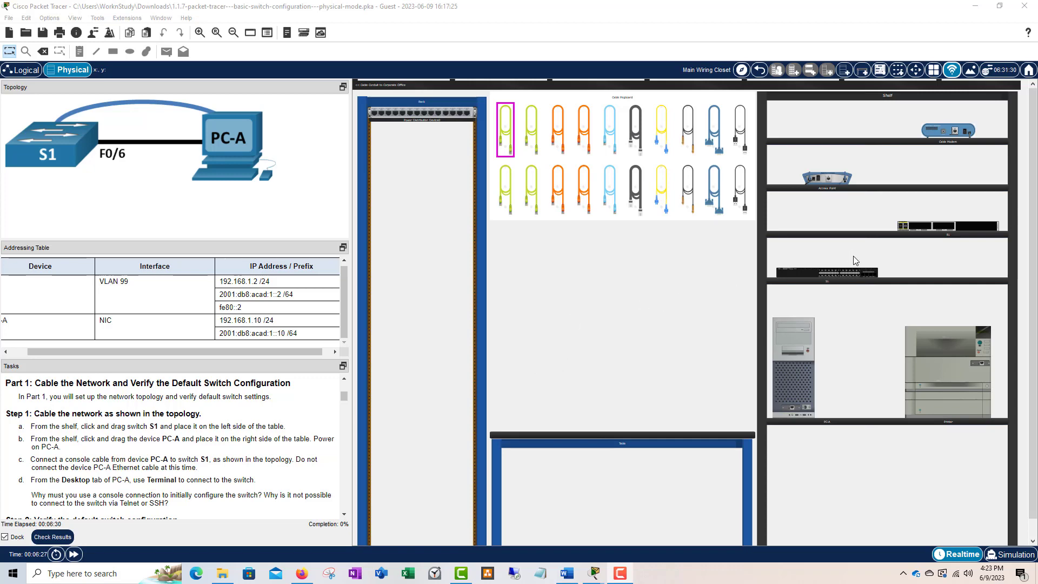
- Place switch S1 on the left of the table and PC-A beside it on the right
left_click_drag(827, 275, 568, 417)
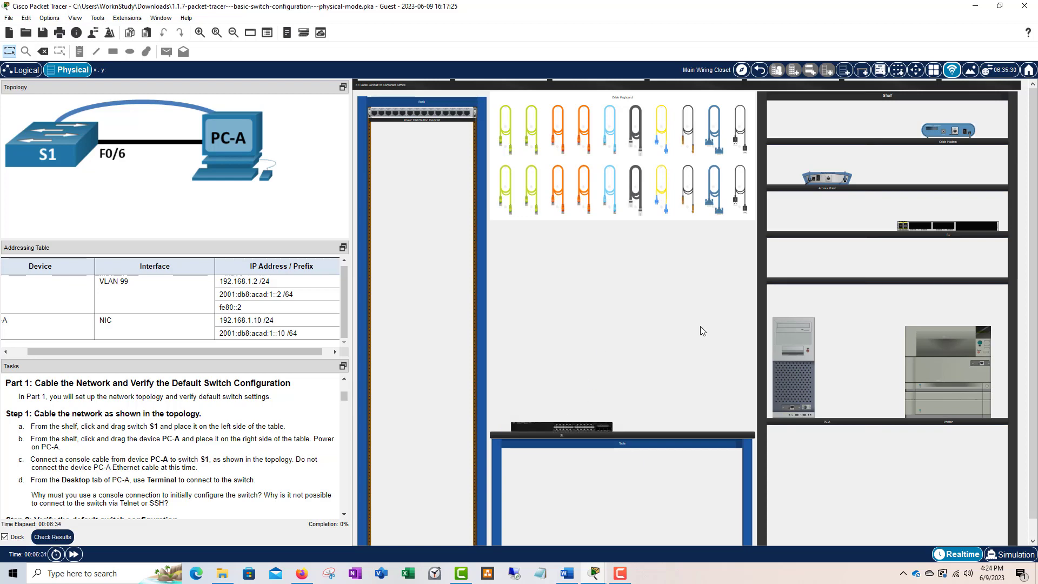
left_click_drag(793, 353, 667, 362)
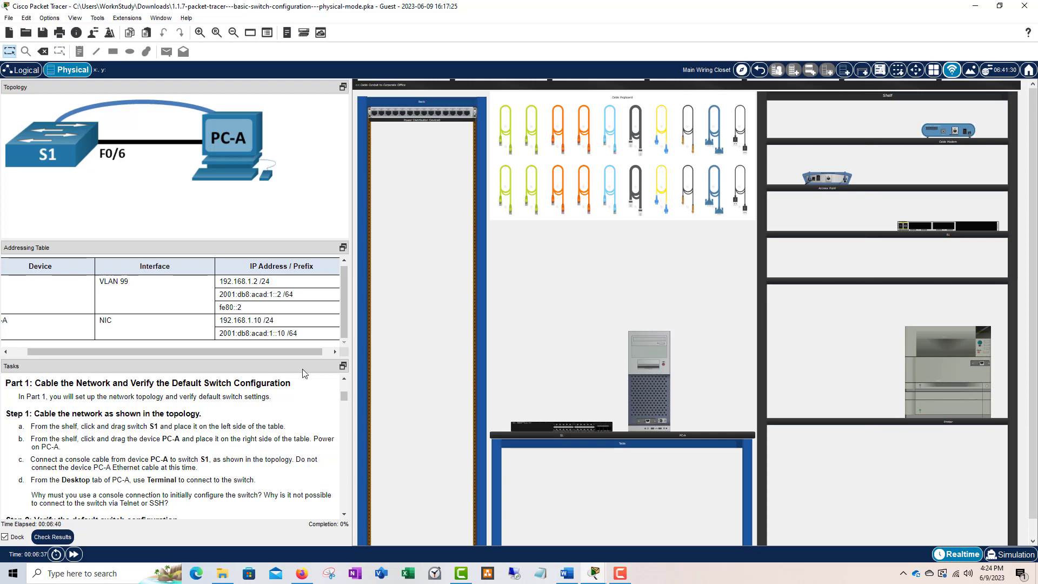
scroll(286, 397, "down", 1)
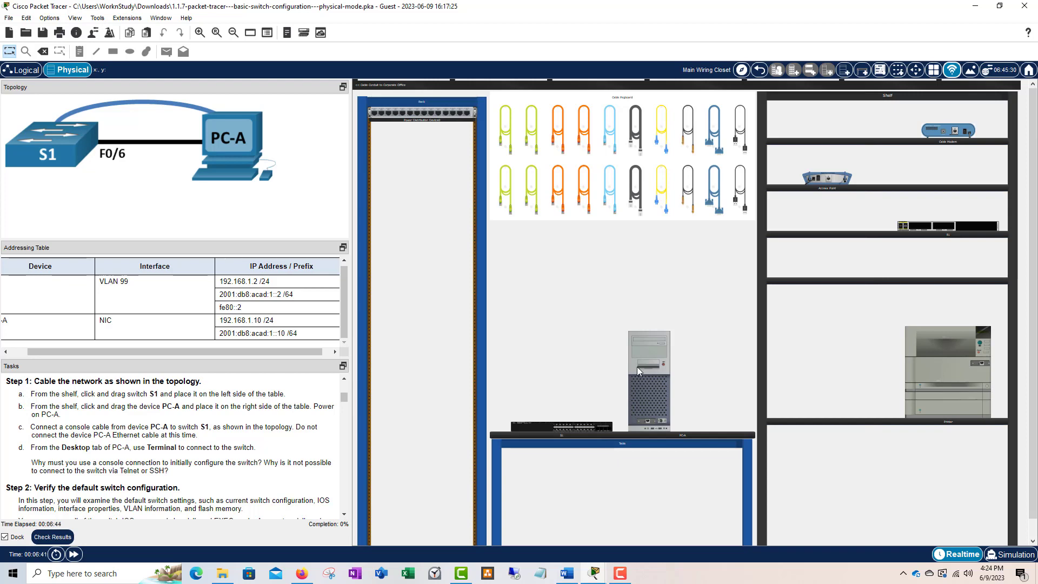
mouse_move(637, 367)
mouse_move(635, 415)
- Run the light-blue console cable from PC-A's RS 232 port to S1's rear Console port
left_click(610, 195)
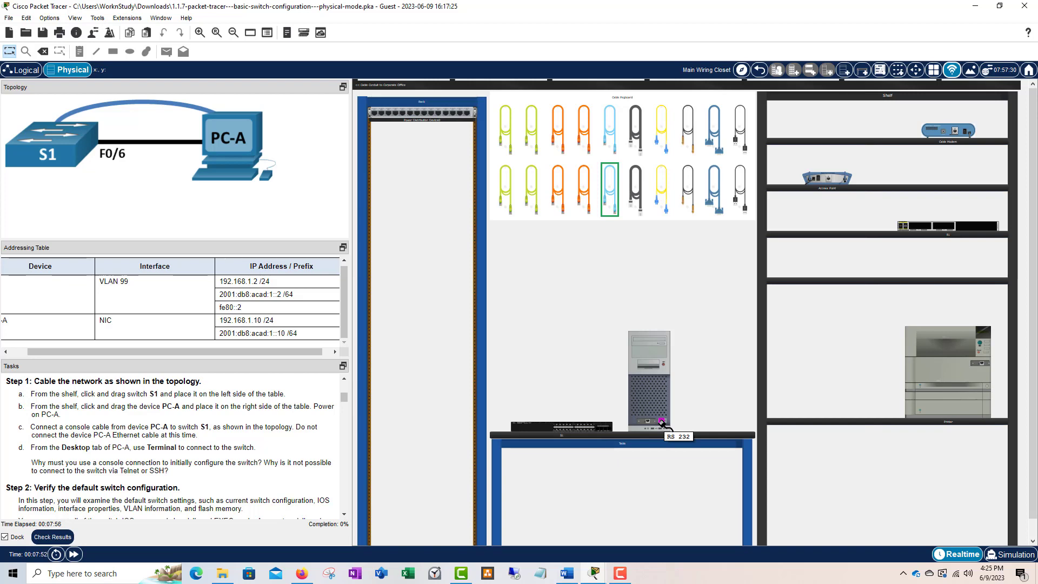
left_click(662, 422)
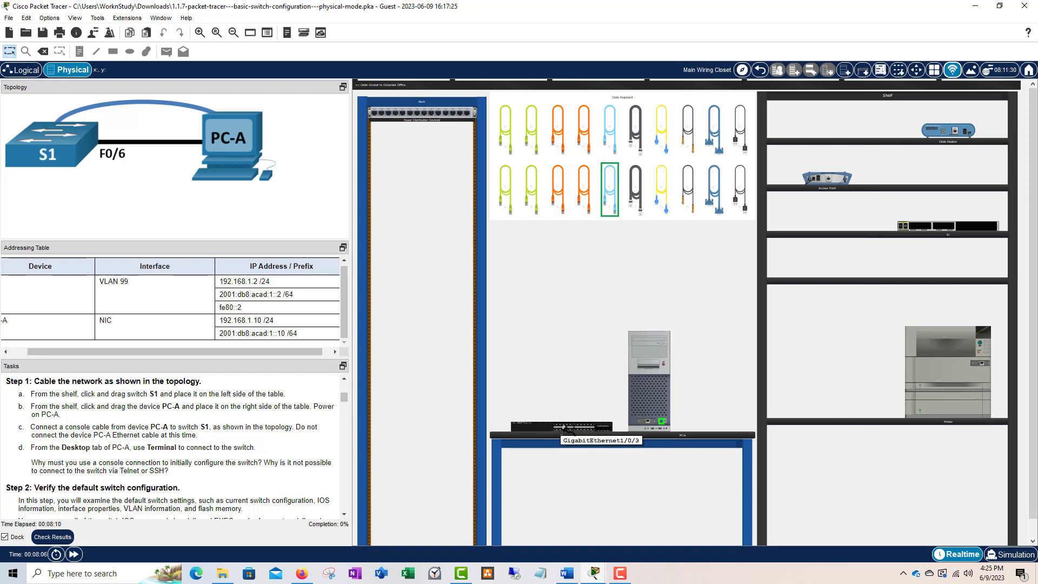
right_click(569, 430)
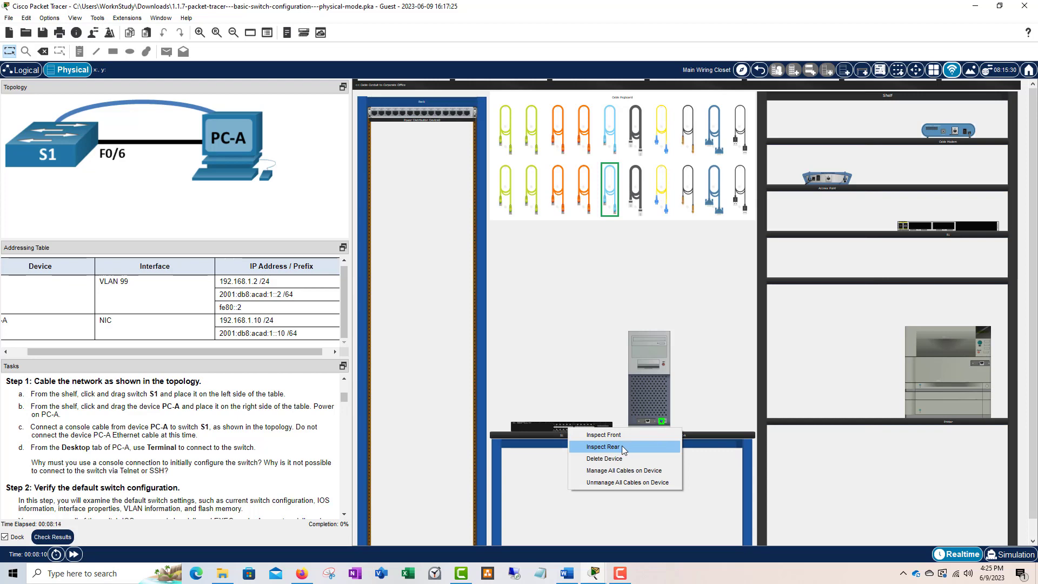
left_click(603, 447)
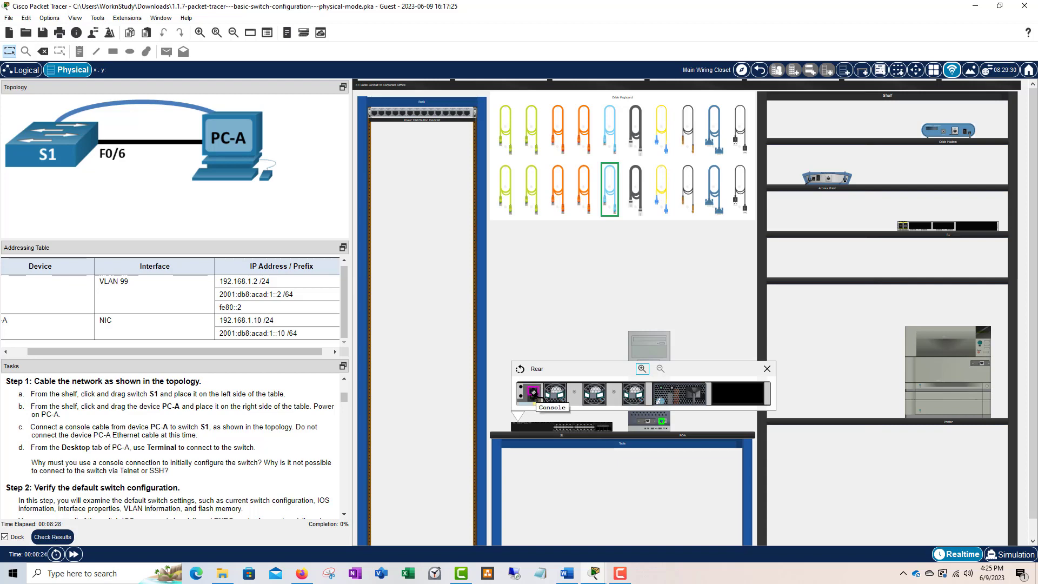
left_click(533, 393)
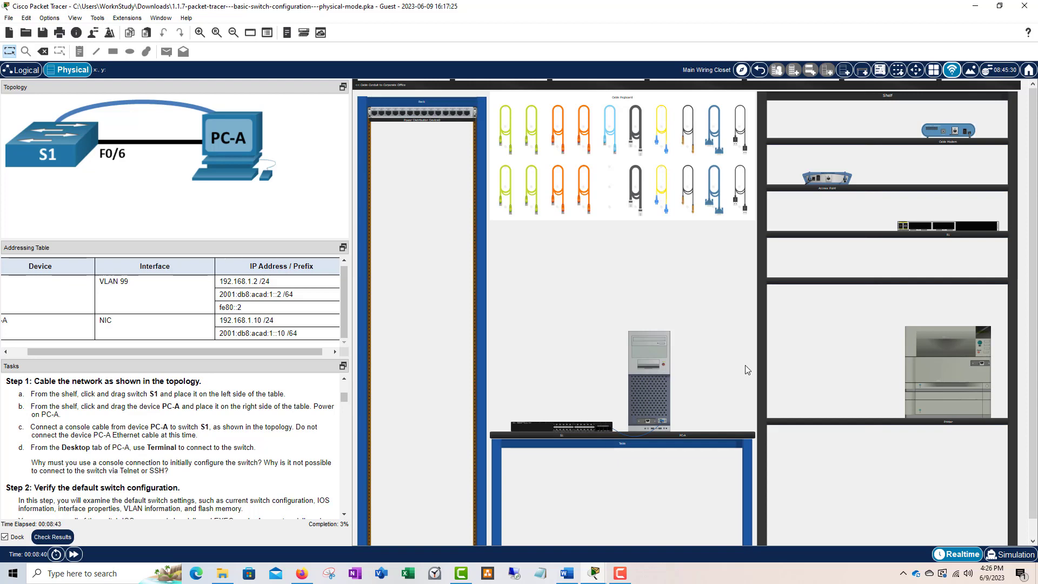
- Start PC-A's Terminal application with the default port settings
left_click(649, 388)
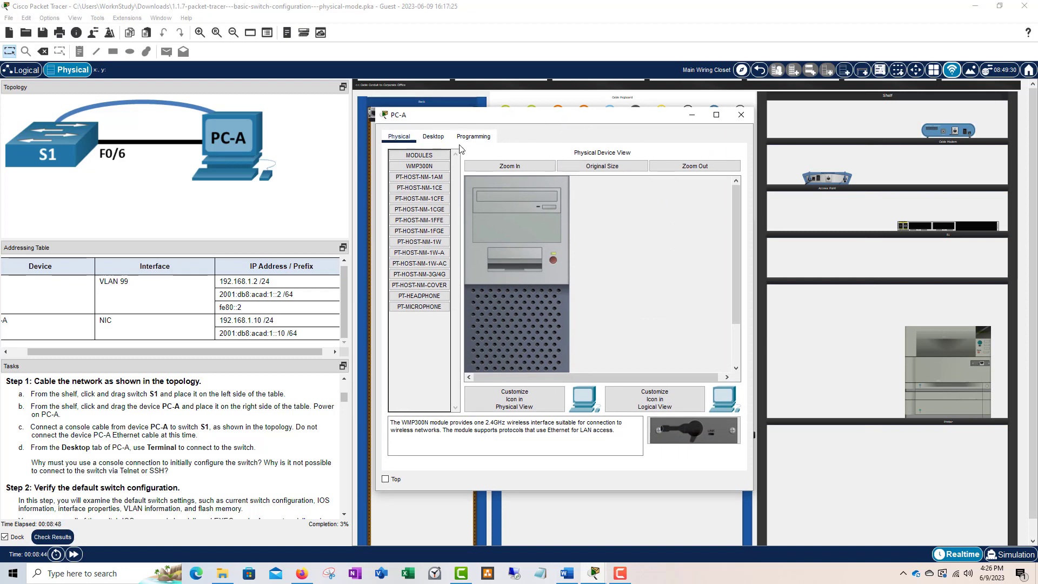
left_click(434, 137)
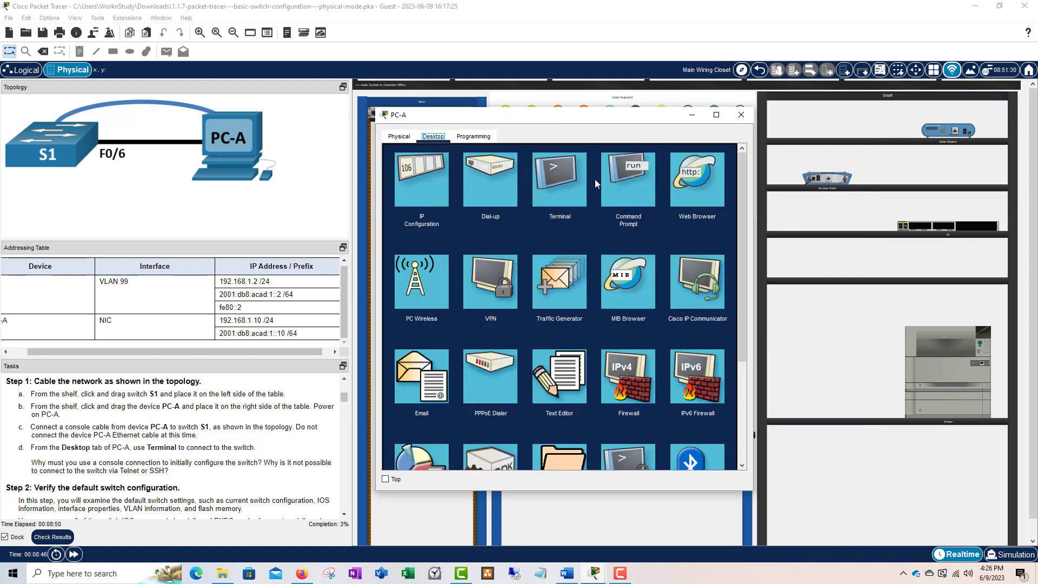
left_click(557, 184)
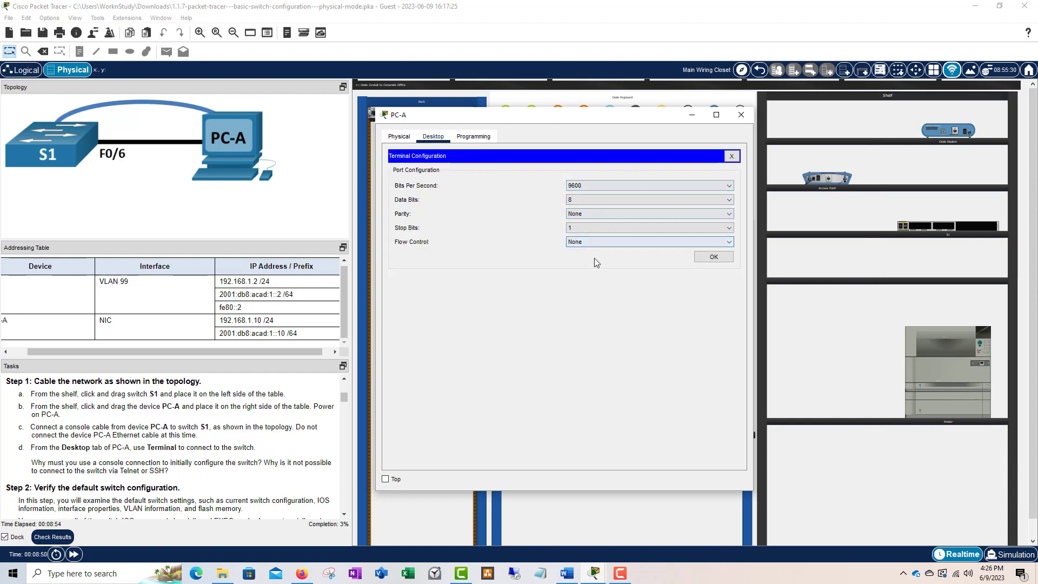
left_click(713, 258)
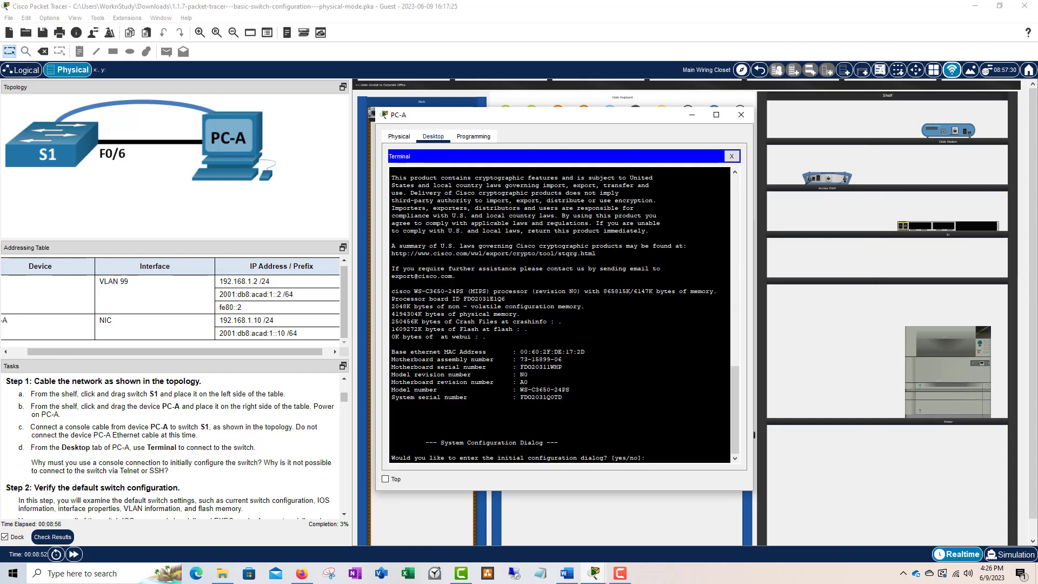
- Move the PC-A window higher, widen it, and highlight the initial configuration dialog question
left_click_drag(573, 120, 568, 80)
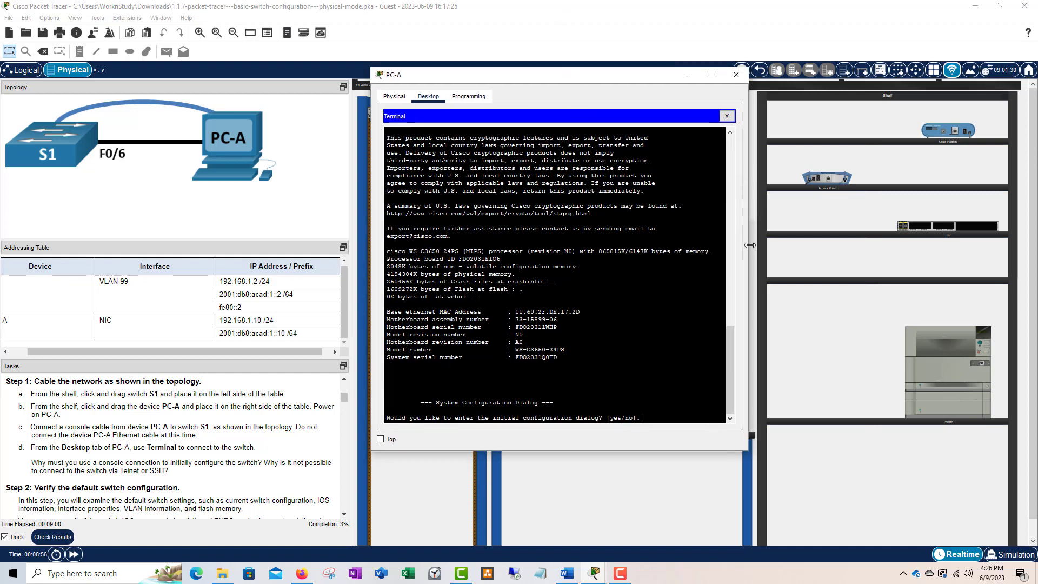
left_click_drag(750, 245, 788, 244)
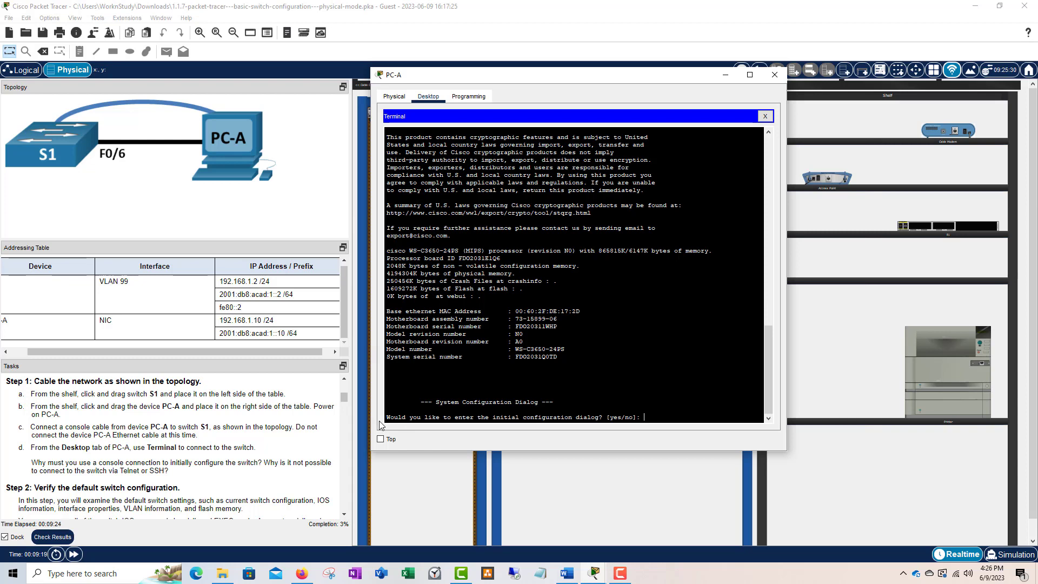
mouse_move(387, 409)
left_mouse_down()
mouse_move(600, 416)
mouse_move(388, 417)
left_mouse_up()
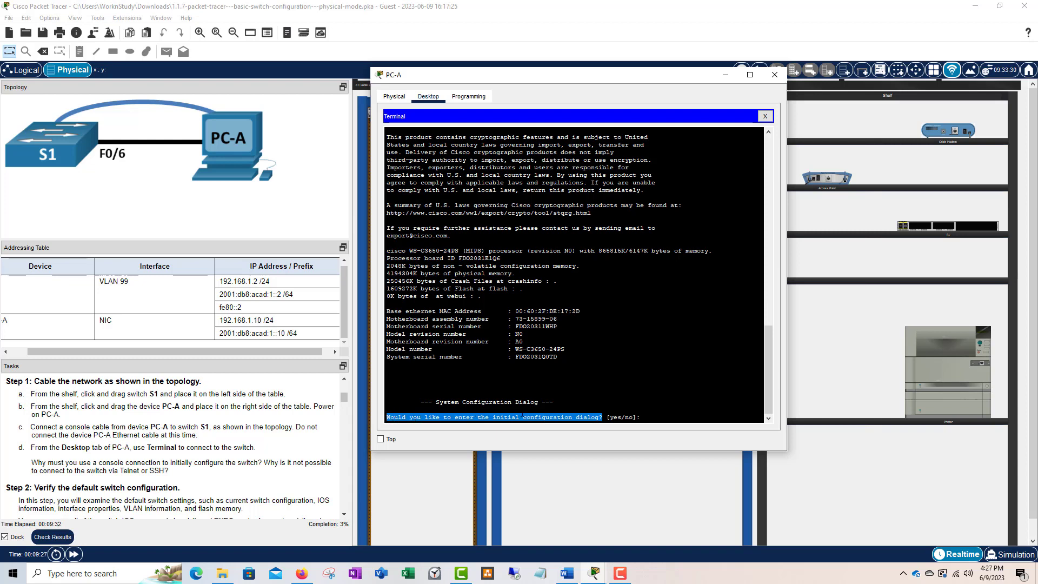
- Answer 'no' to the initial configuration dialog and scroll to the 'Press RETURN to get started!' line
left_click(644, 417)
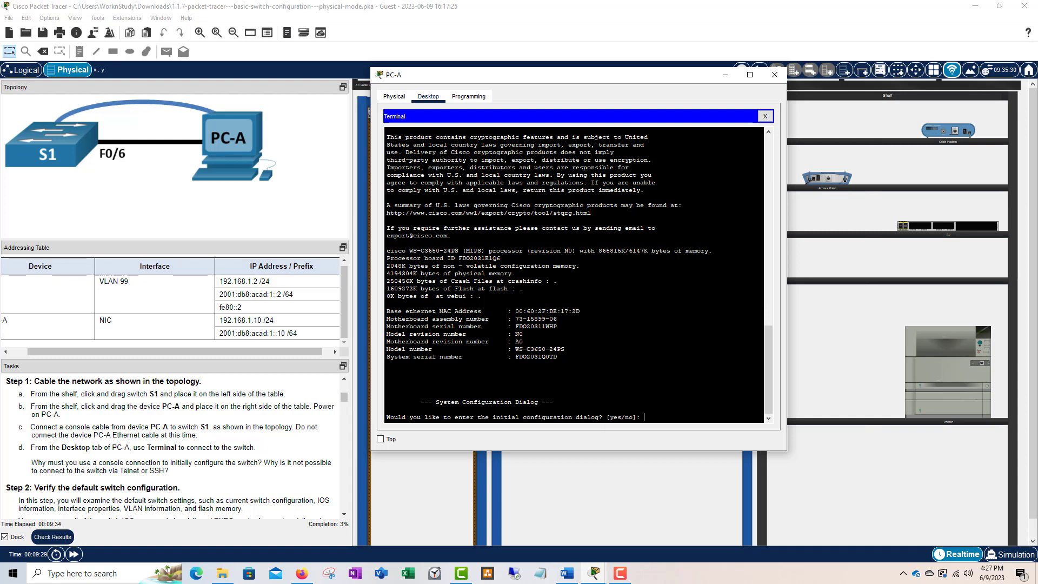
type("no")
key("Return")
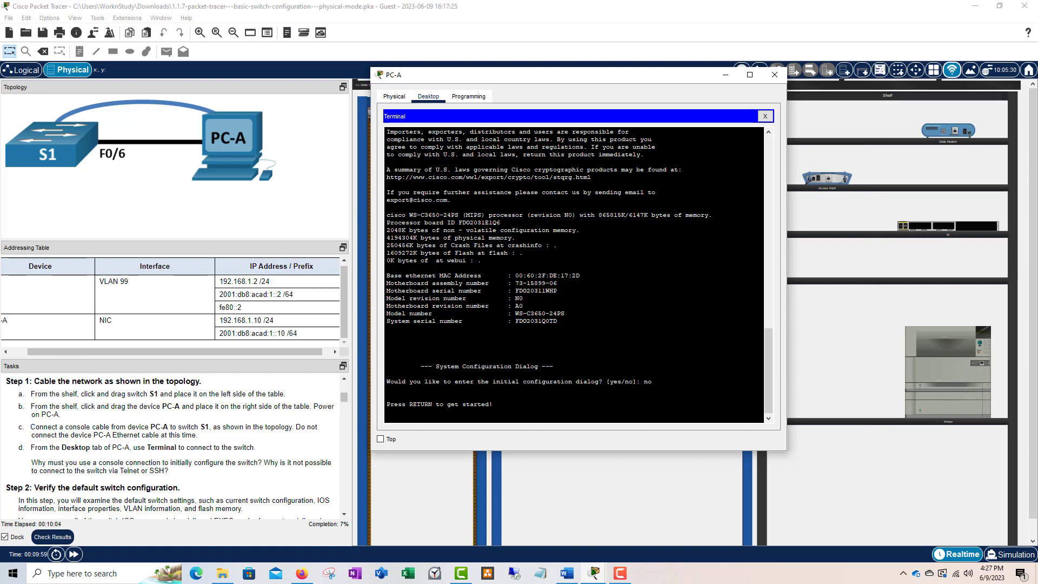
scroll(203, 432, "down", 3)
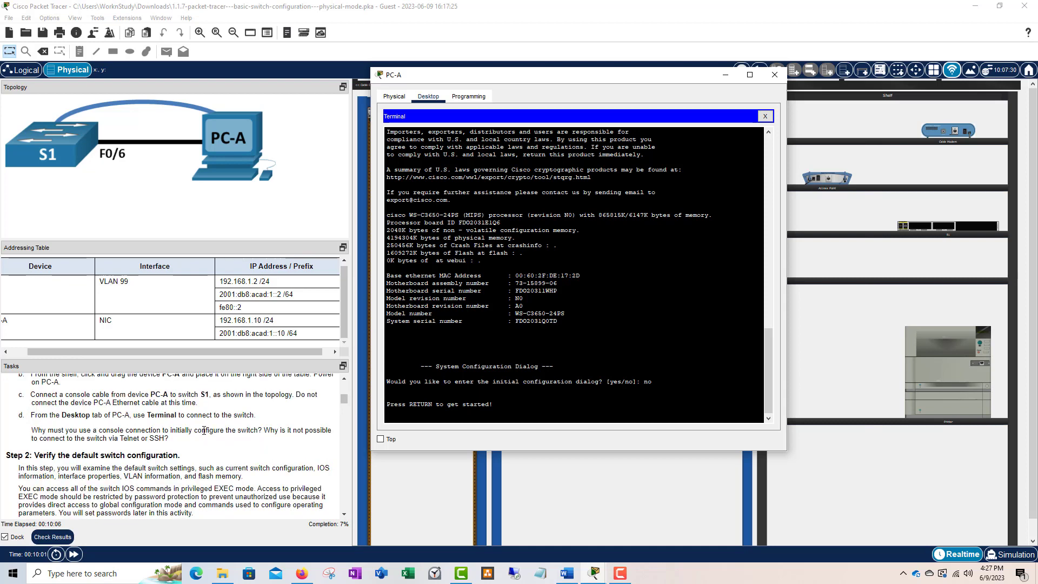
scroll(191, 436, "down", 2)
scroll(228, 439, "down", 1)
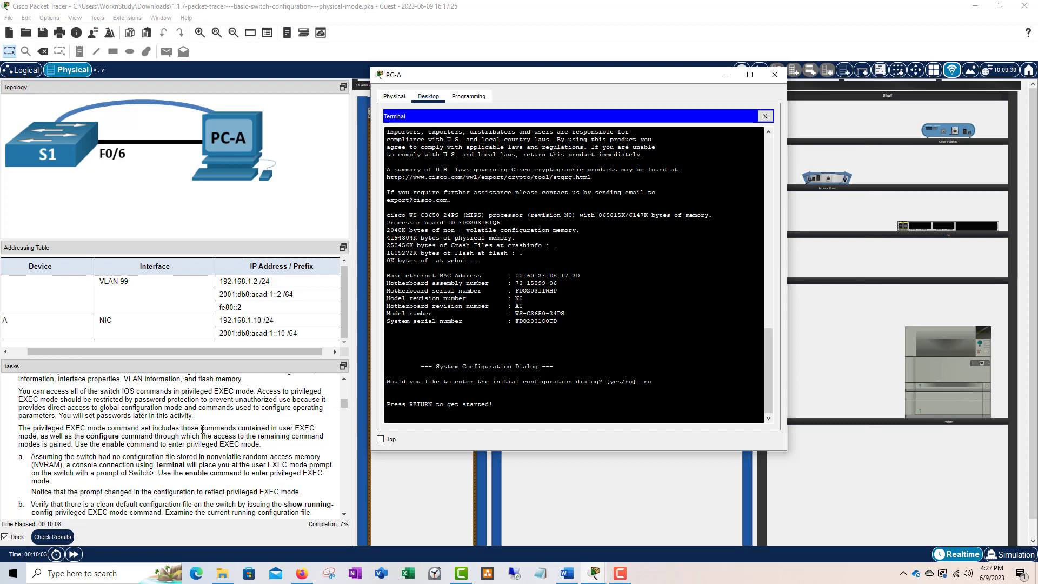
scroll(268, 416, "up", 2)
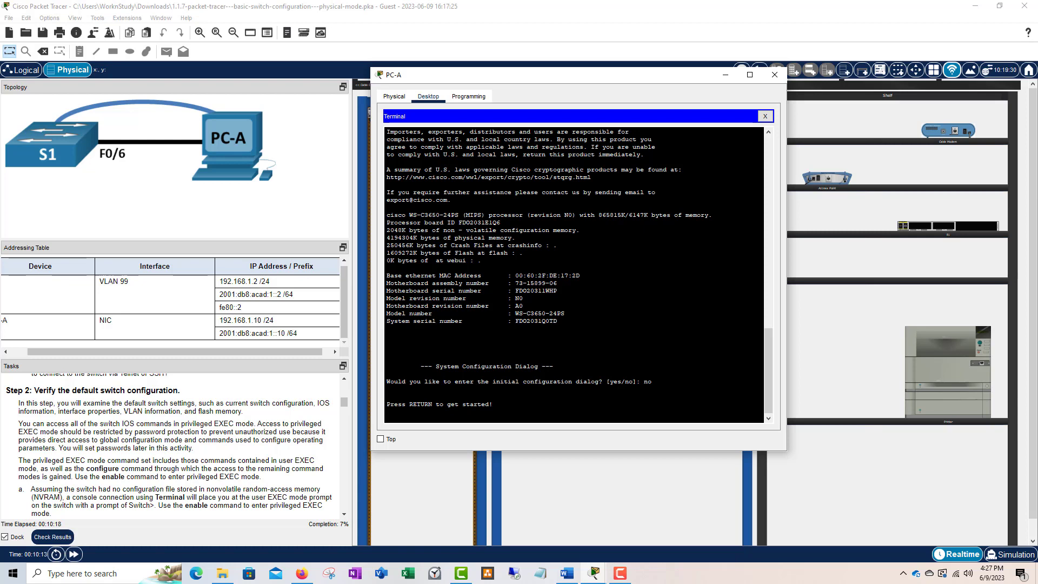
- Press Enter to reach the Switch> prompt, then highlight the prompt in the terminal
key("Return")
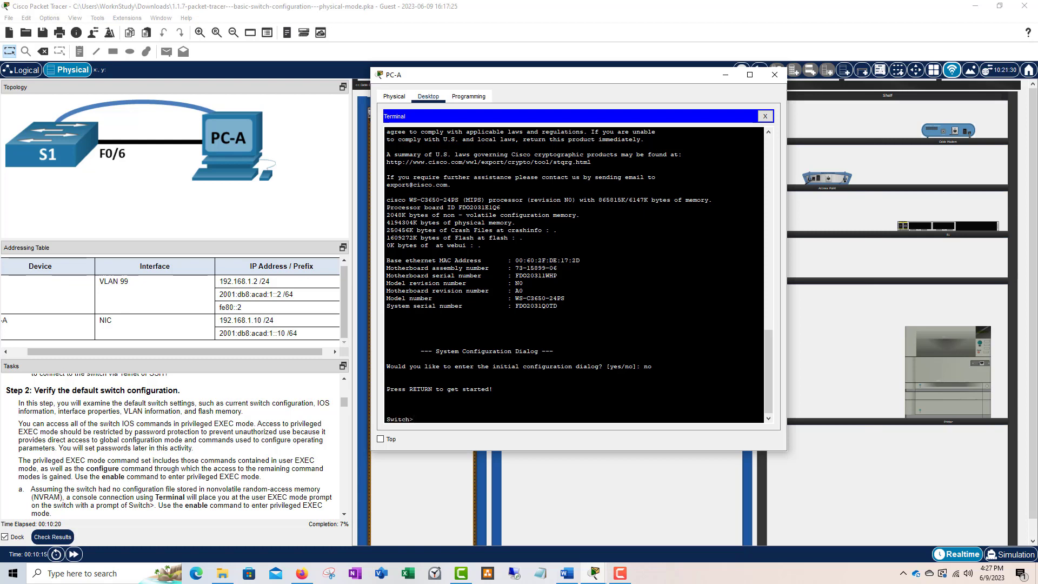
scroll(242, 397, "down", 3)
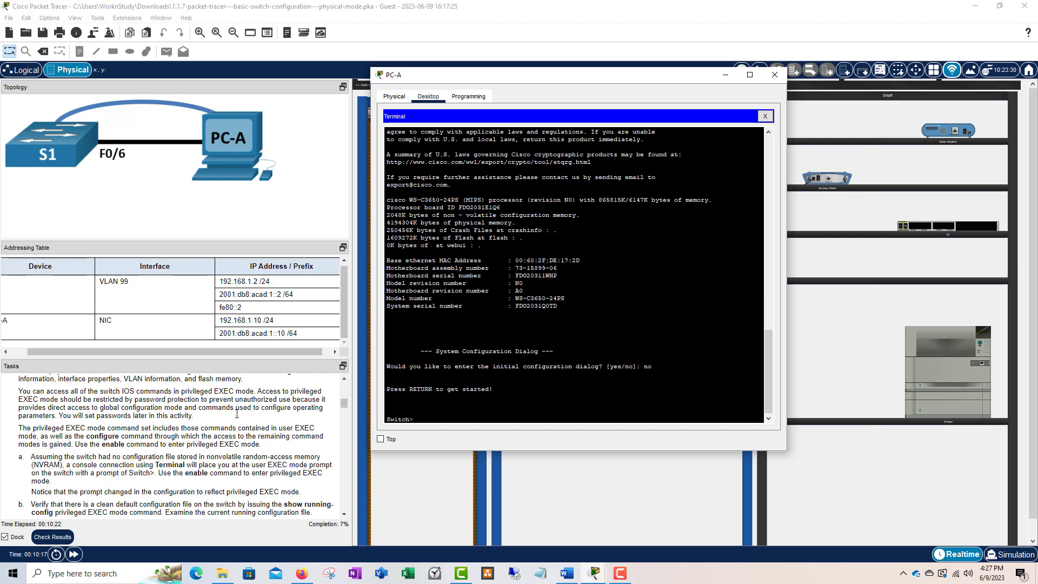
scroll(236, 414, "down", 2)
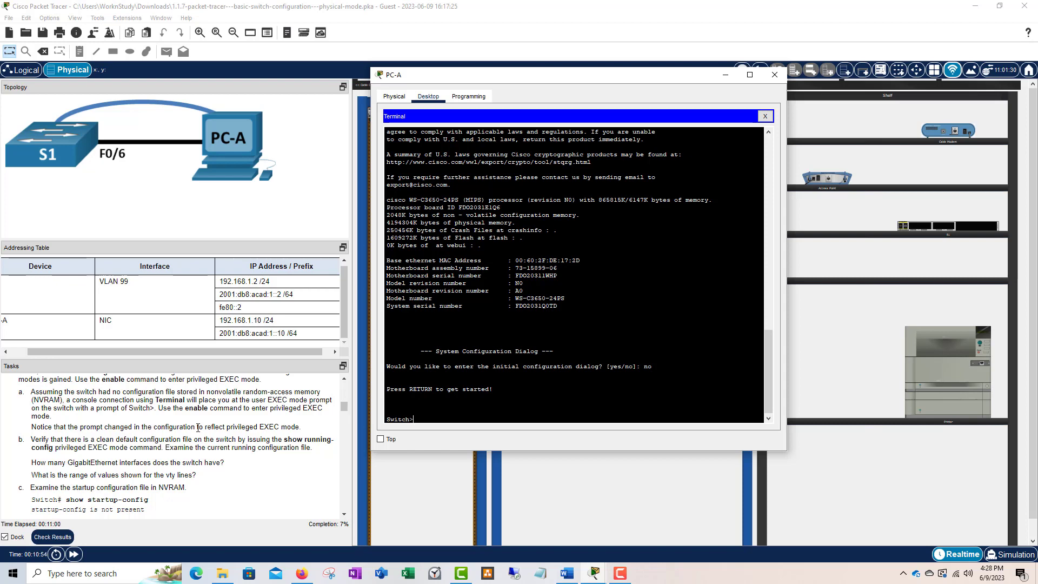
left_click_drag(425, 422, 385, 420)
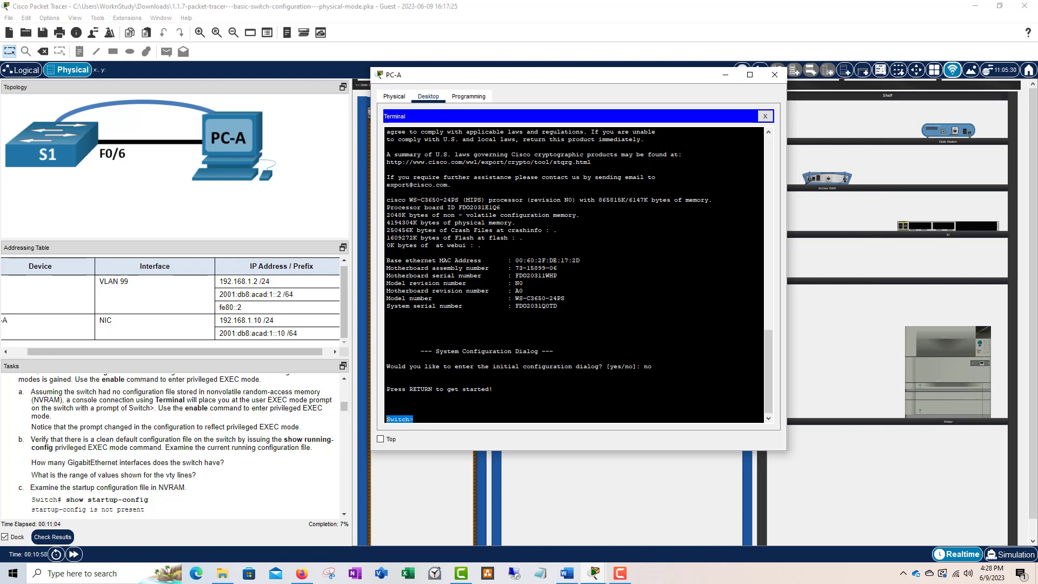
left_click(416, 423)
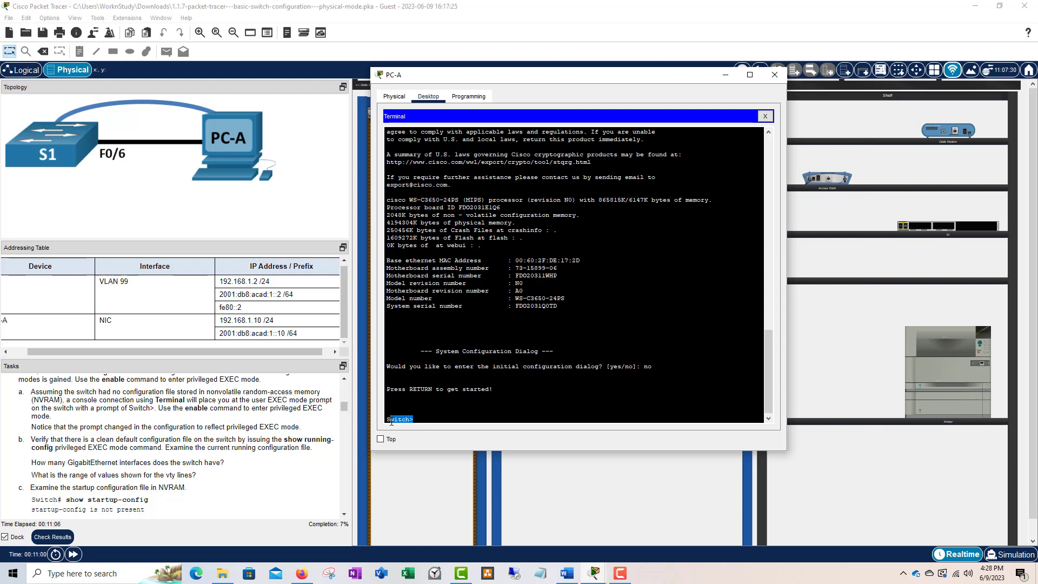
left_click_drag(391, 422, 386, 420)
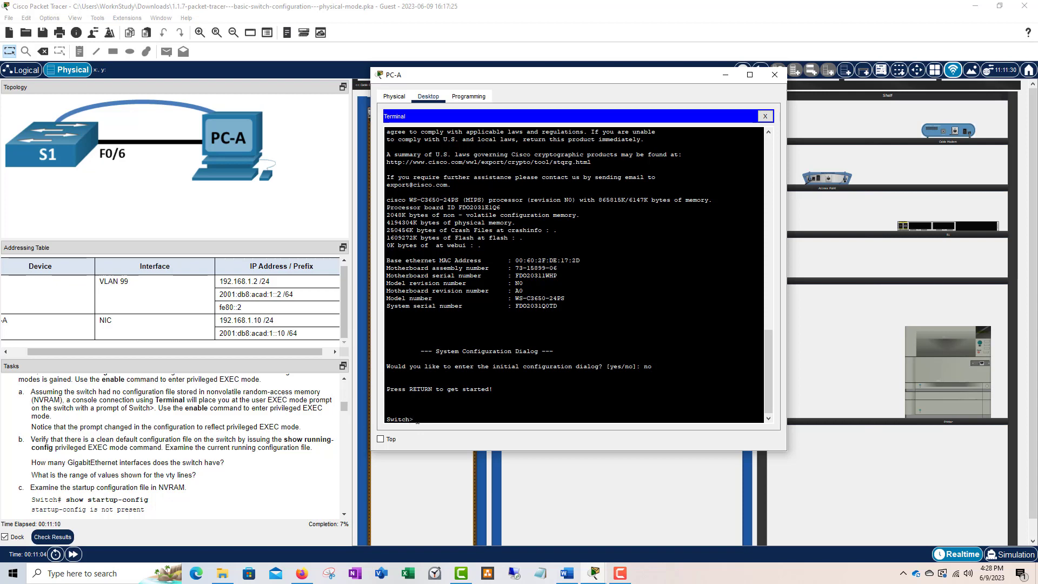
left_click_drag(414, 421, 405, 421)
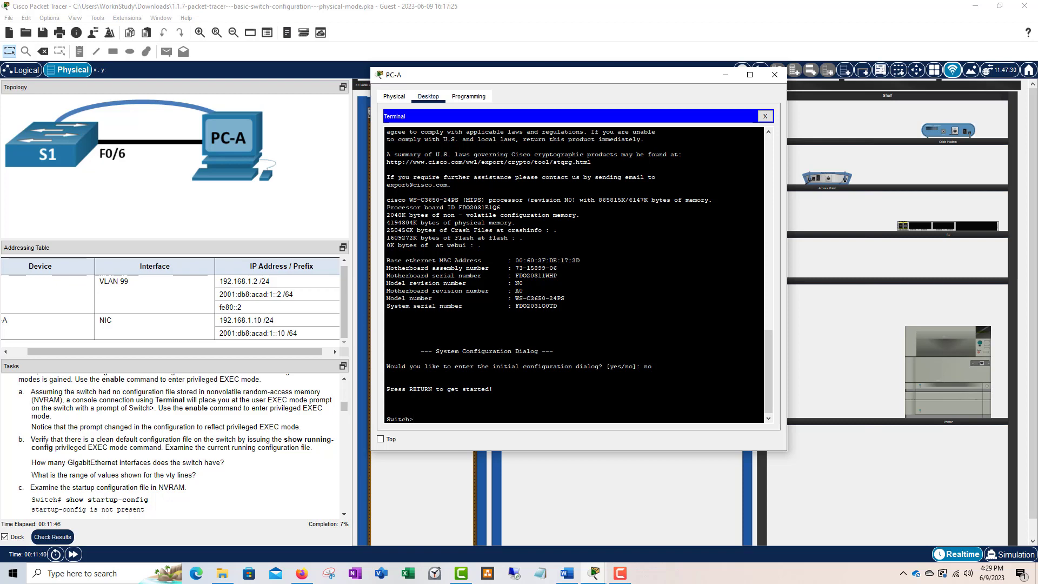
- Enter enable to reach Switch#, then type 'configure term' at the prompt
type("er.abl")
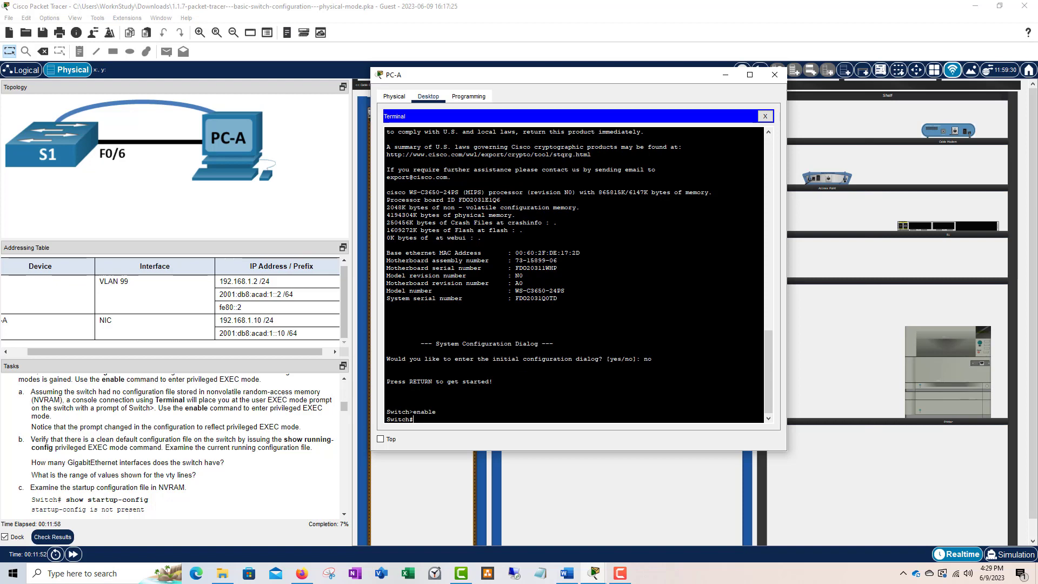
left_click_drag(437, 412, 414, 412)
left_click(430, 422)
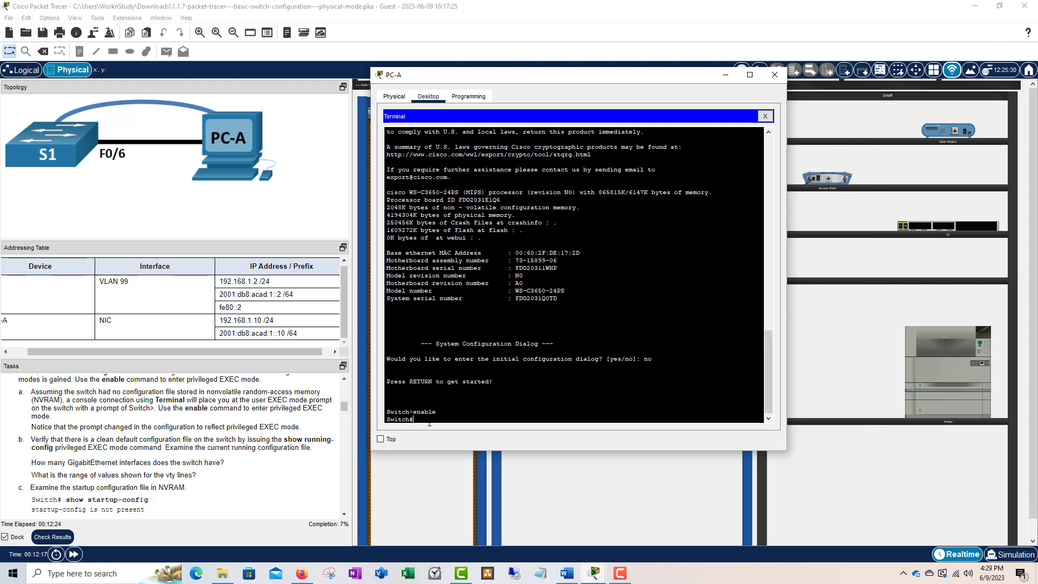
type("configure termin")
- Tab-complete and run configure terminal, bringing S1 to the Switch(config)# prompt
key("Tab")
key("Return")
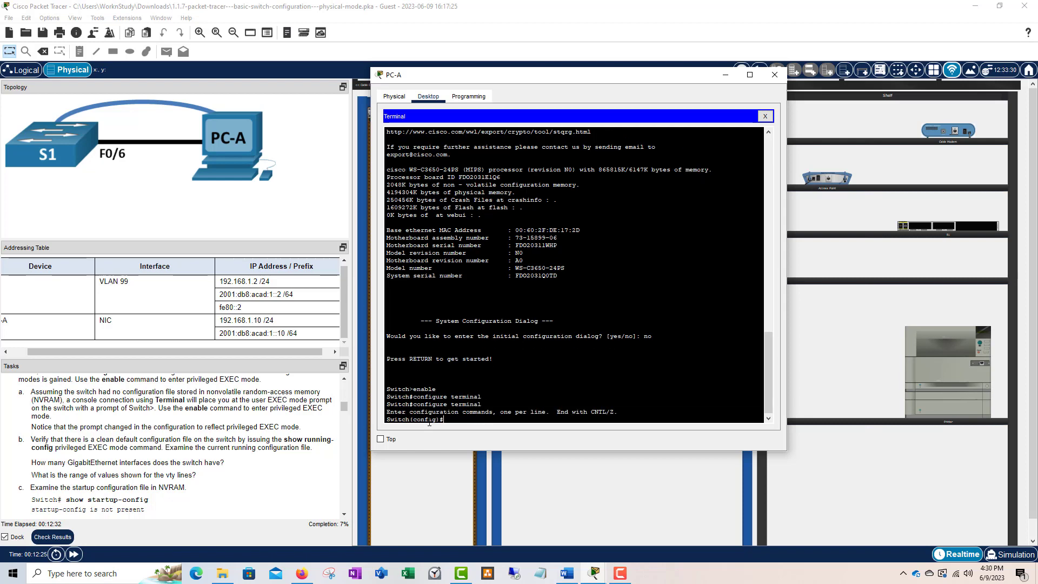
left_click_drag(482, 405, 414, 405)
left_click(450, 424)
scroll(160, 420, "down", 3)
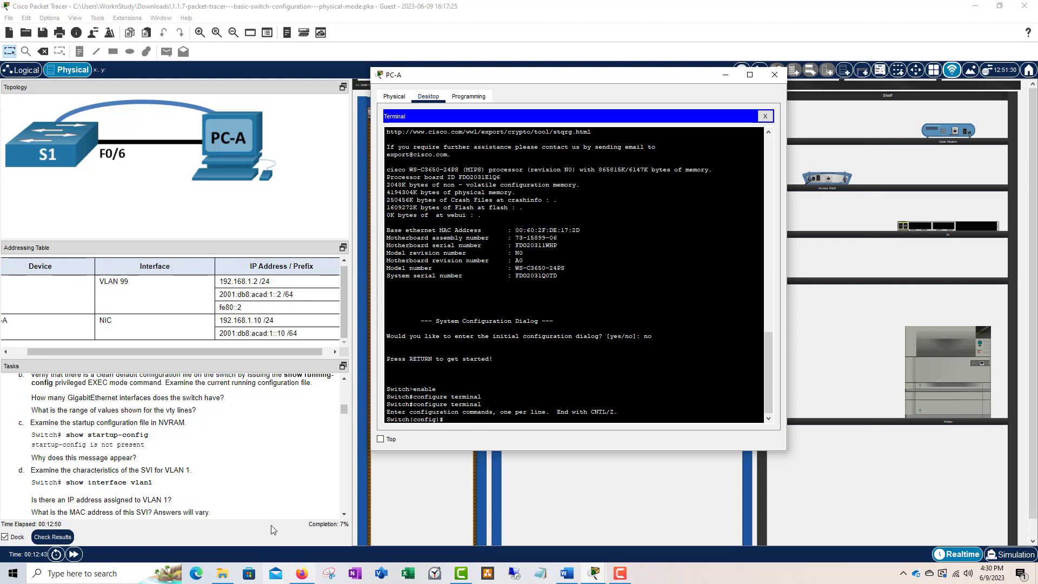
scroll(221, 431, "up", 1)
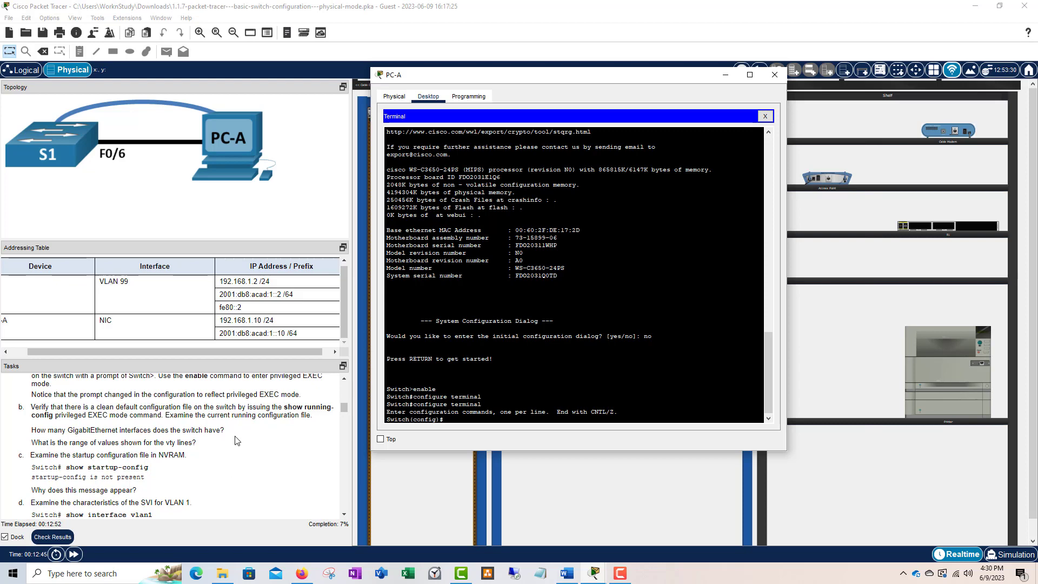
scroll(216, 411, "up", 1)
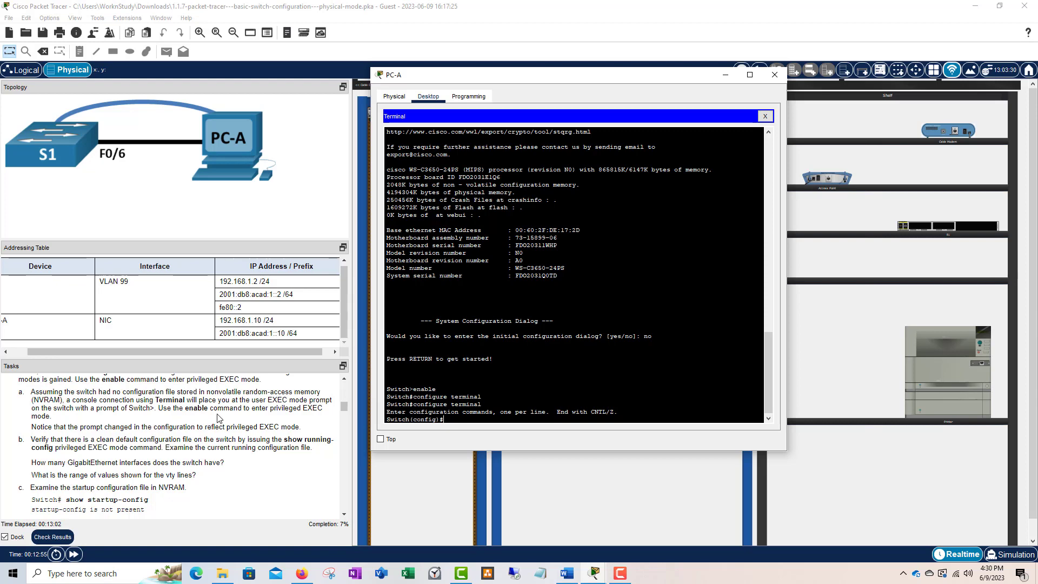
scroll(246, 411, "down", 1)
scroll(153, 431, "down", 2)
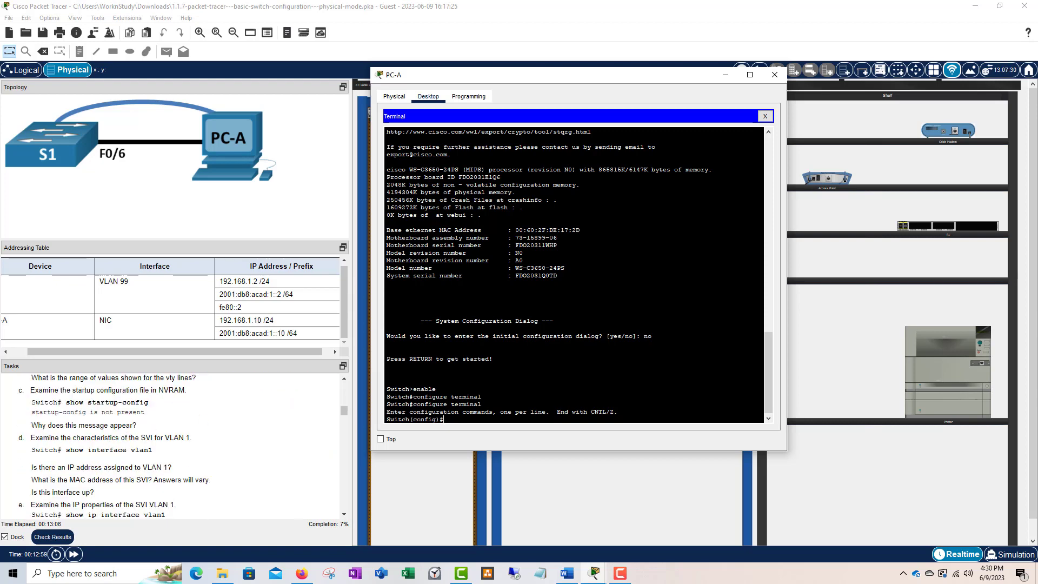
left_click_drag(481, 404, 413, 404)
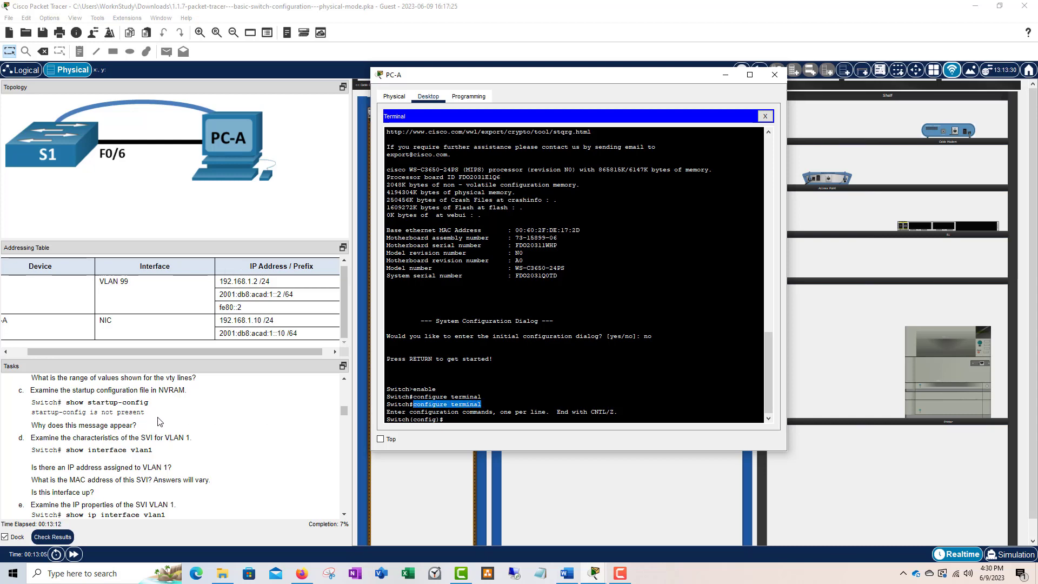
left_click(509, 412)
left_click_drag(485, 404, 428, 404)
scroll(122, 425, "up", 2)
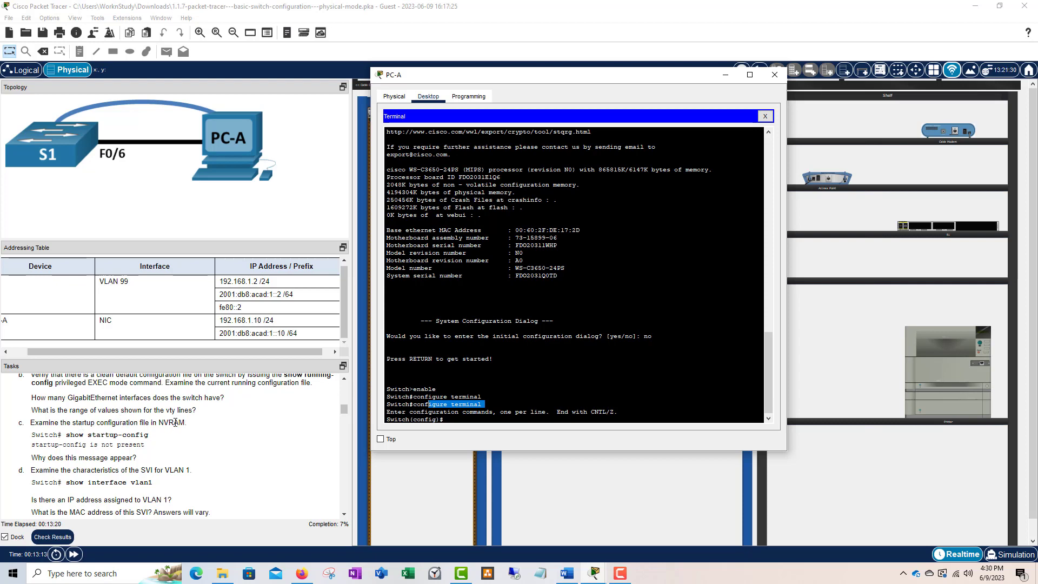
scroll(176, 423, "down", 1)
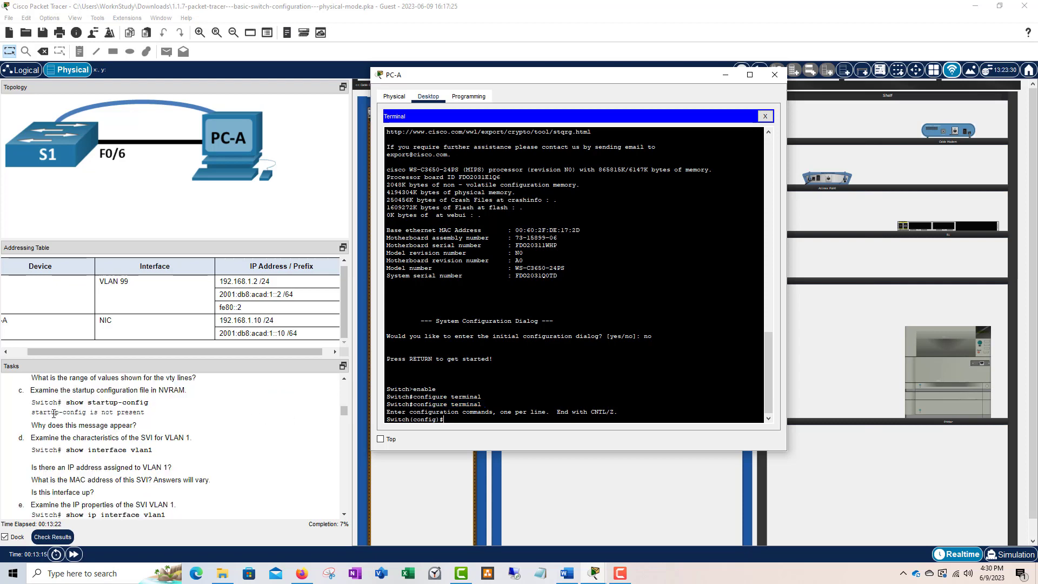
left_click_drag(26, 390, 120, 393)
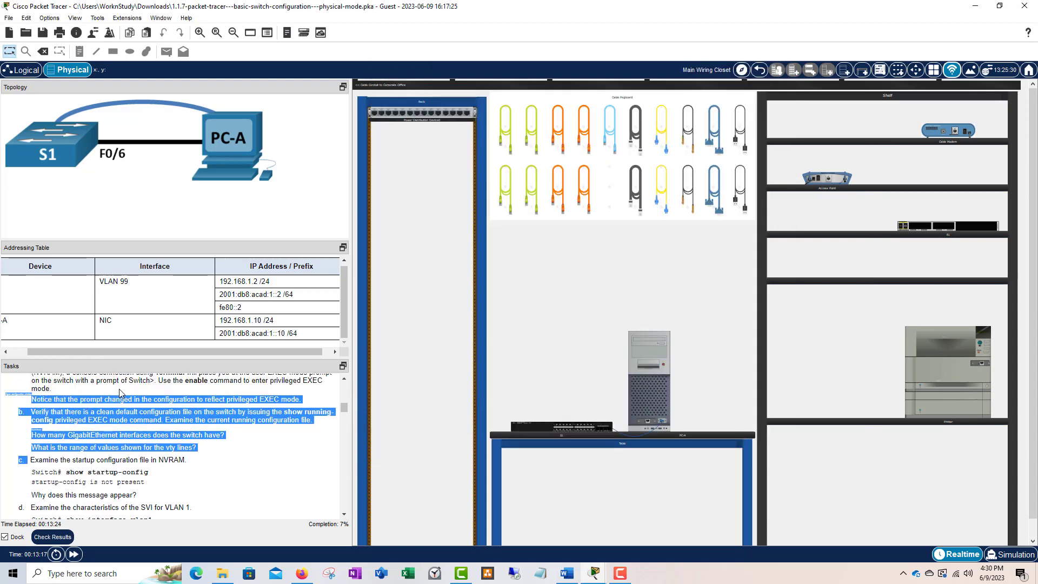
left_click(620, 573)
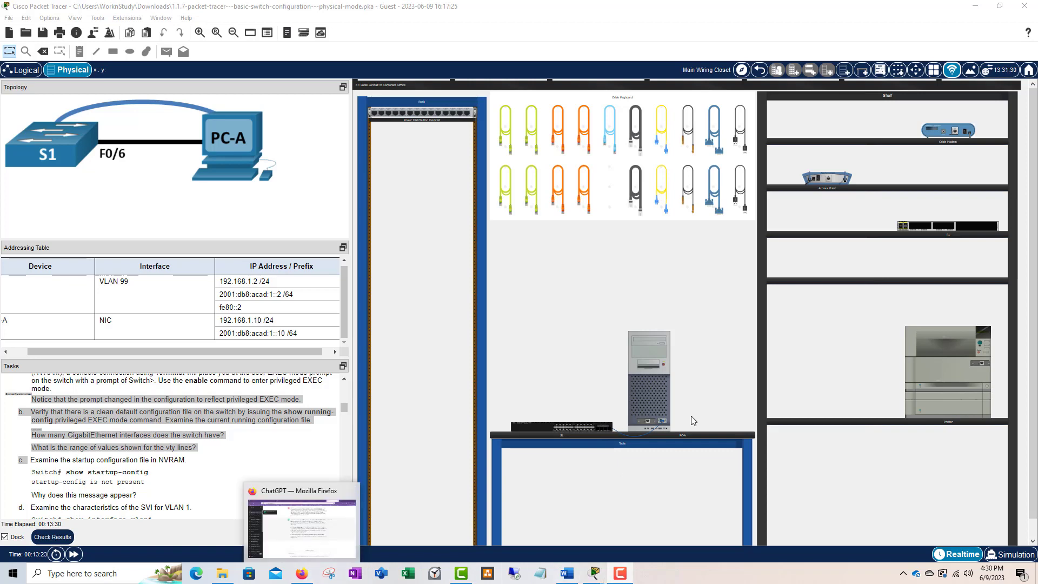
left_click(664, 402)
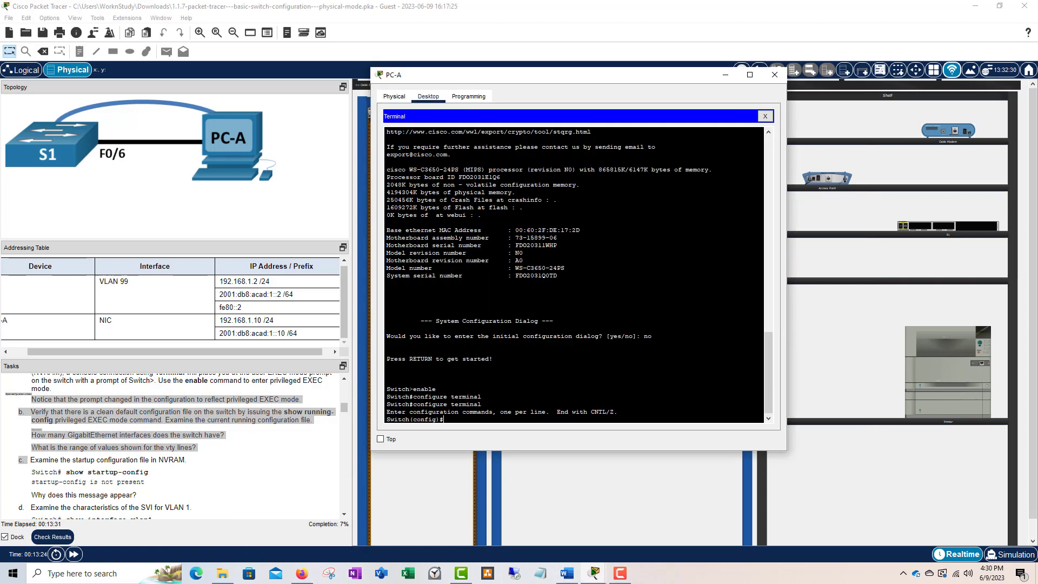
- Reopen PC-A's terminal and enter exit to go from Switch(config)# back to Switch#
left_click(219, 444)
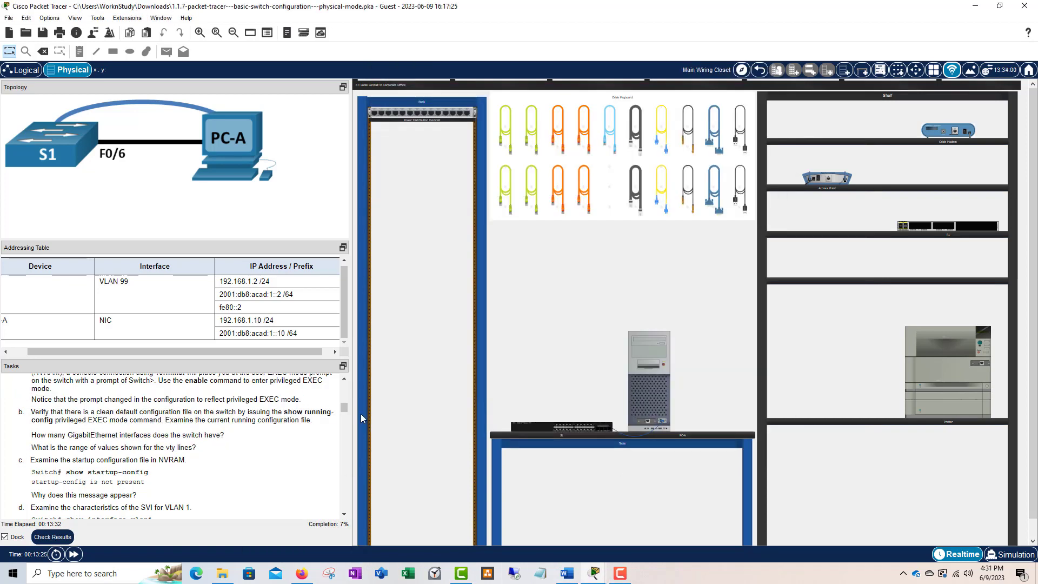
left_click(644, 385)
scroll(32, 395, "down", 2)
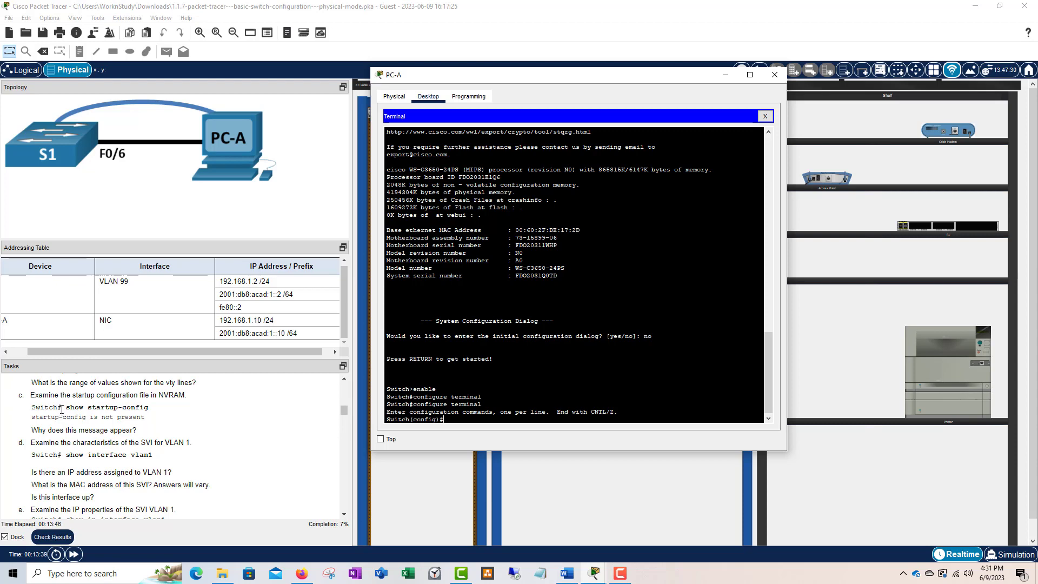
left_click_drag(33, 409, 67, 408)
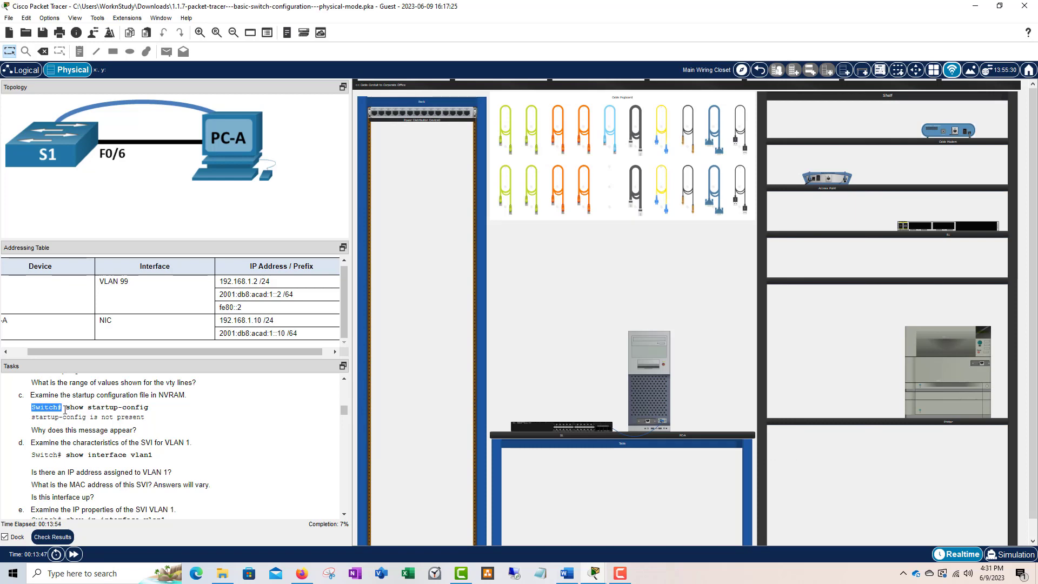
left_click(64, 416)
left_click_drag(58, 408, 63, 408)
left_click(637, 386)
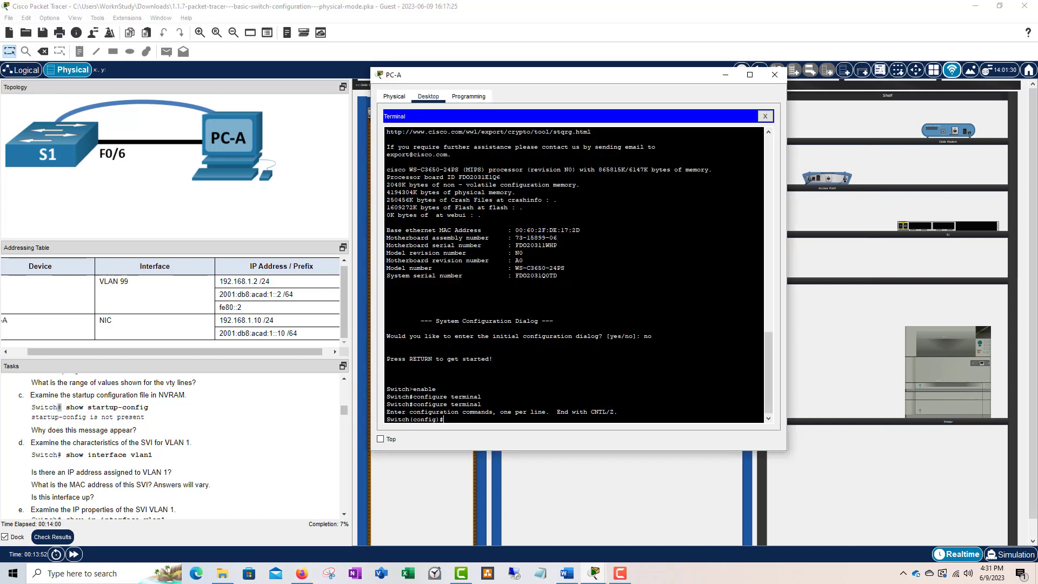
type("exit")
key("Return")
key("Return")
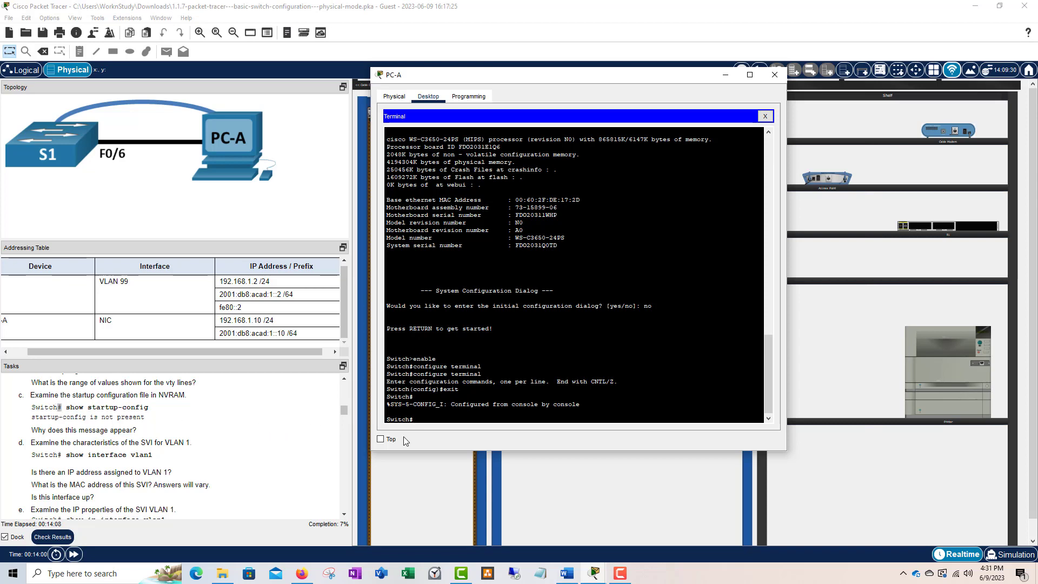
- Run show startup-config and highlight the 'startup-config is not present' reply
type("sh")
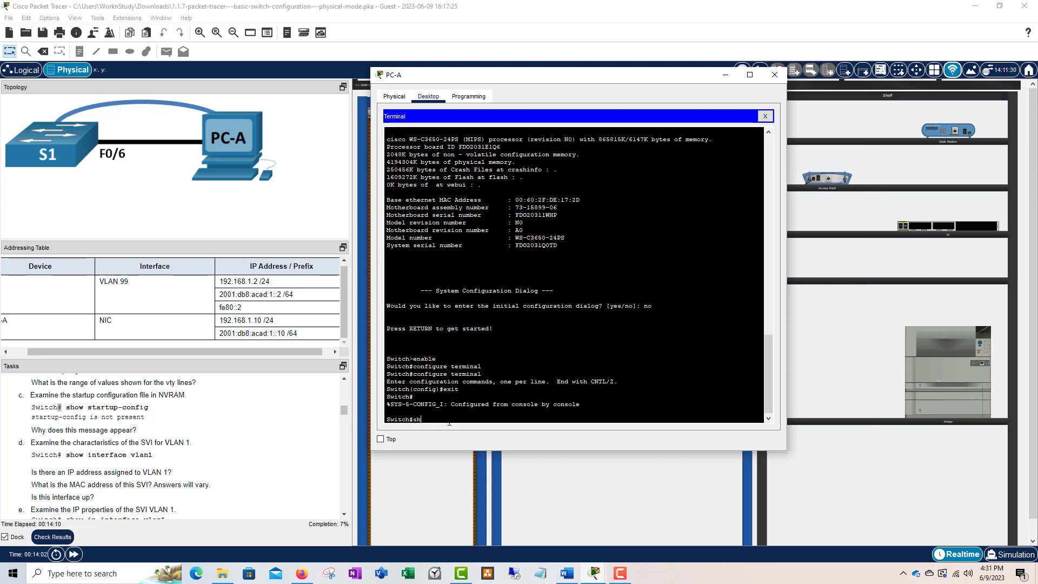
type("ow start")
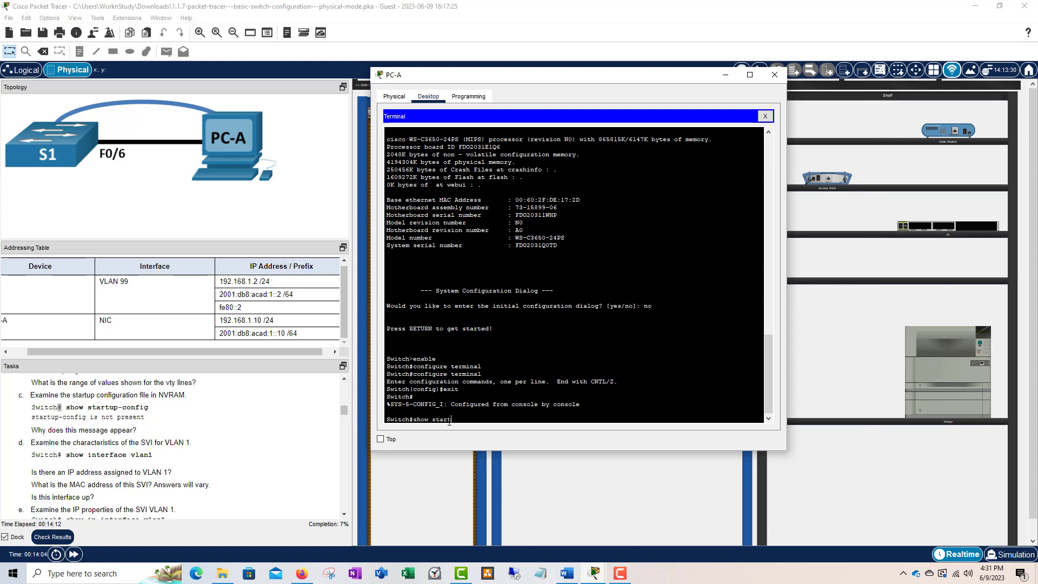
key("Tab")
key("Return")
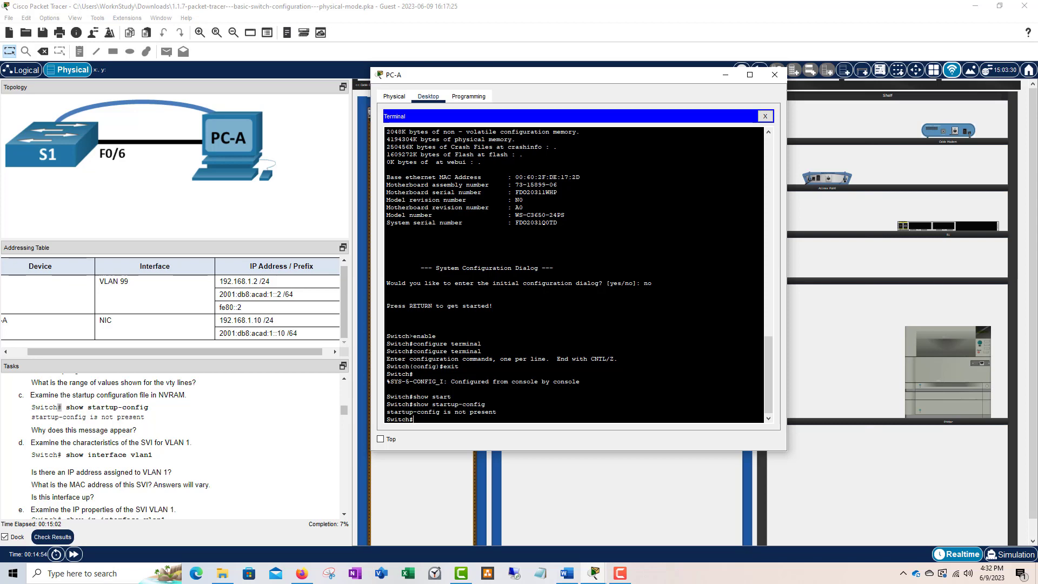
left_click_drag(497, 411, 387, 411)
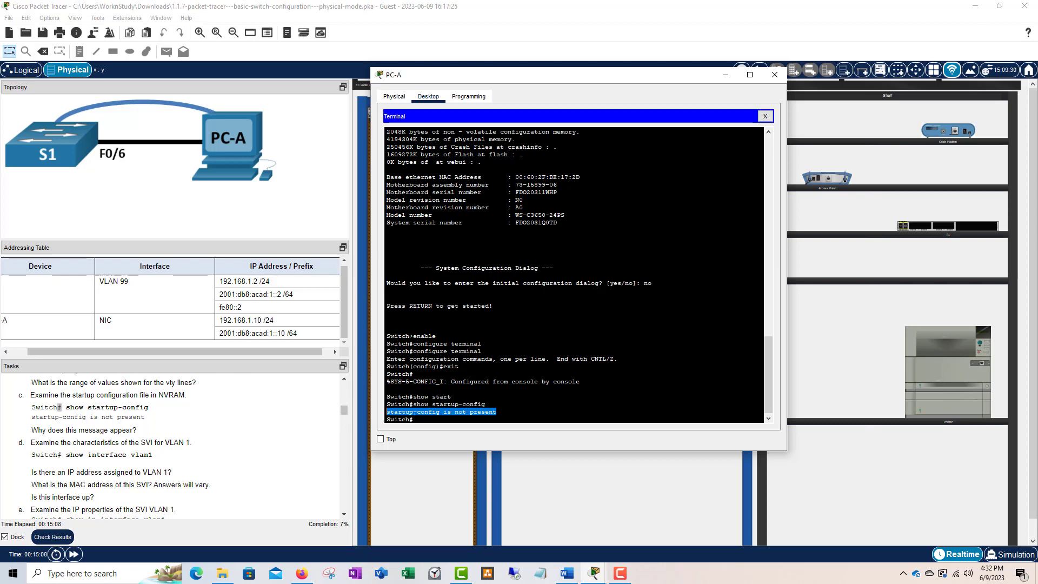
left_click(523, 413)
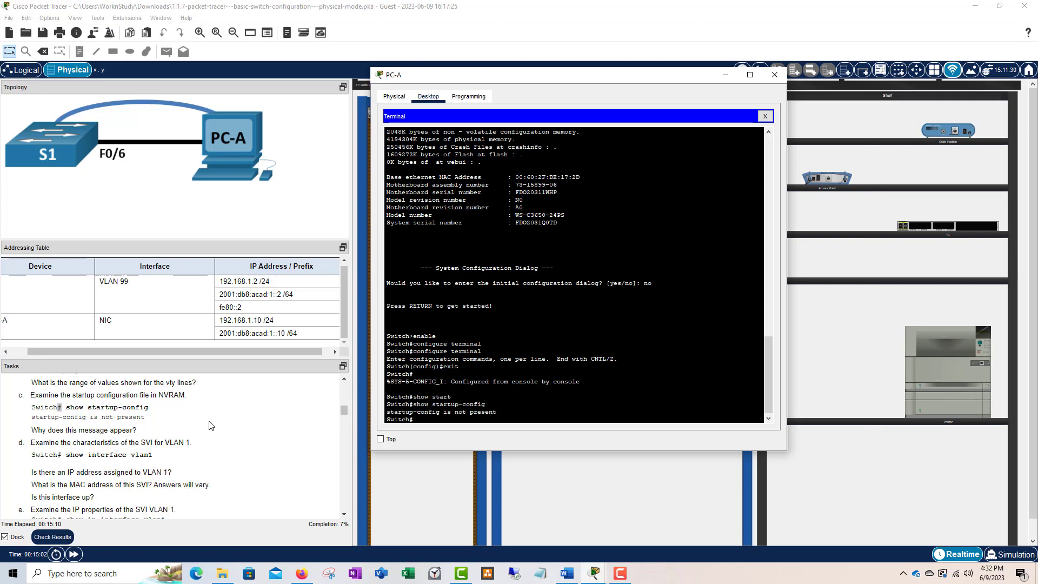
scroll(162, 422, "down", 2)
scroll(98, 421, "up", 1)
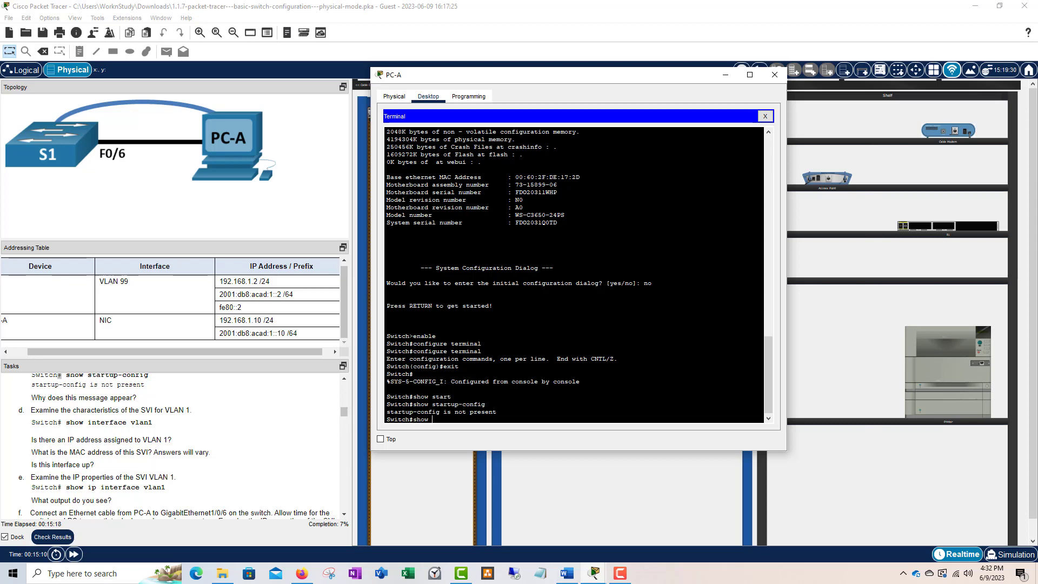
- Run show interfaces vlan1 at the Switch# prompt
type("interface")
key("Tab")
type("vl")
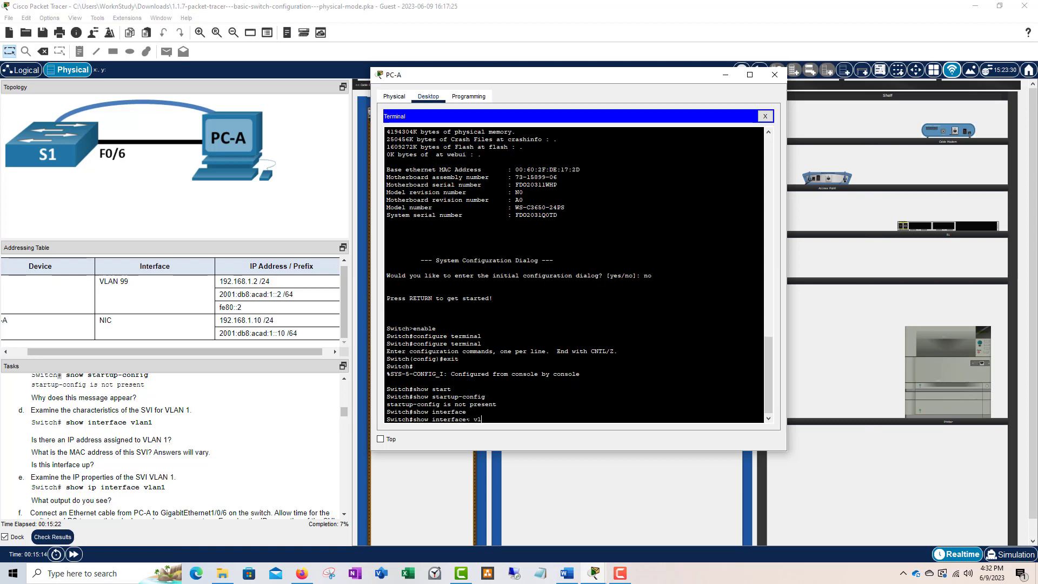
type("an1")
key("Return")
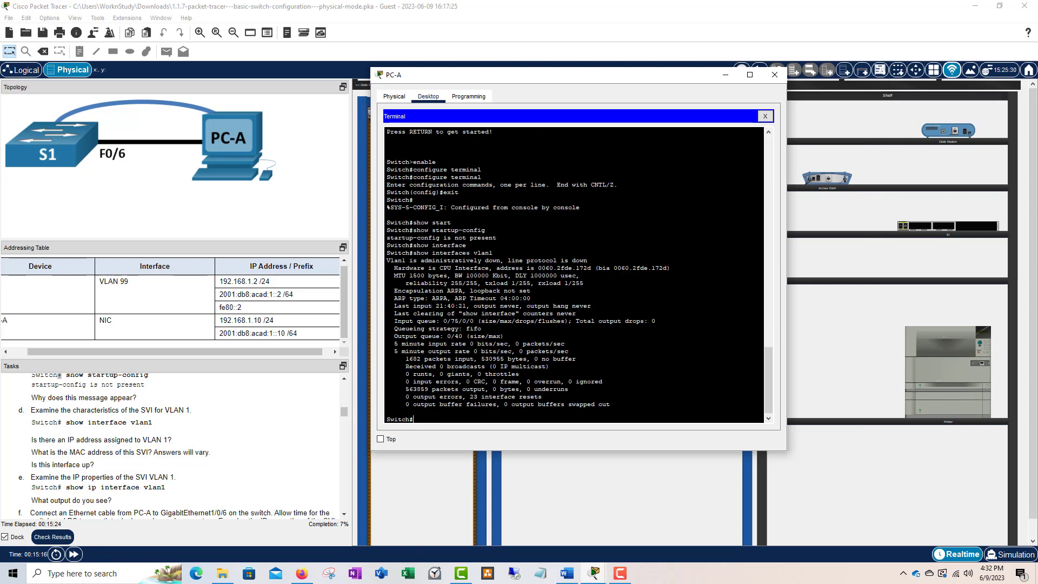
left_click_drag(495, 253, 387, 253)
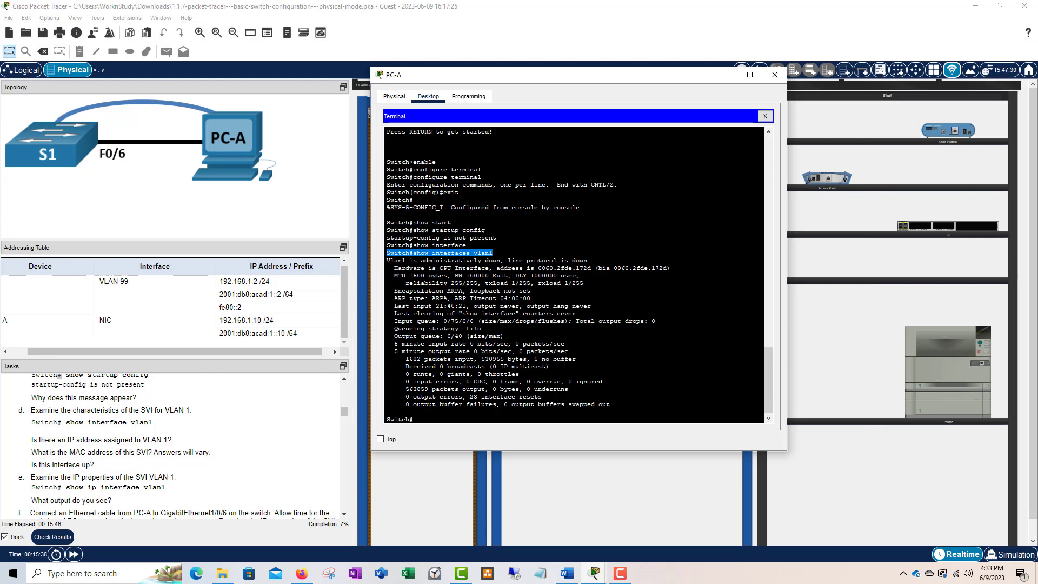
left_click(444, 276)
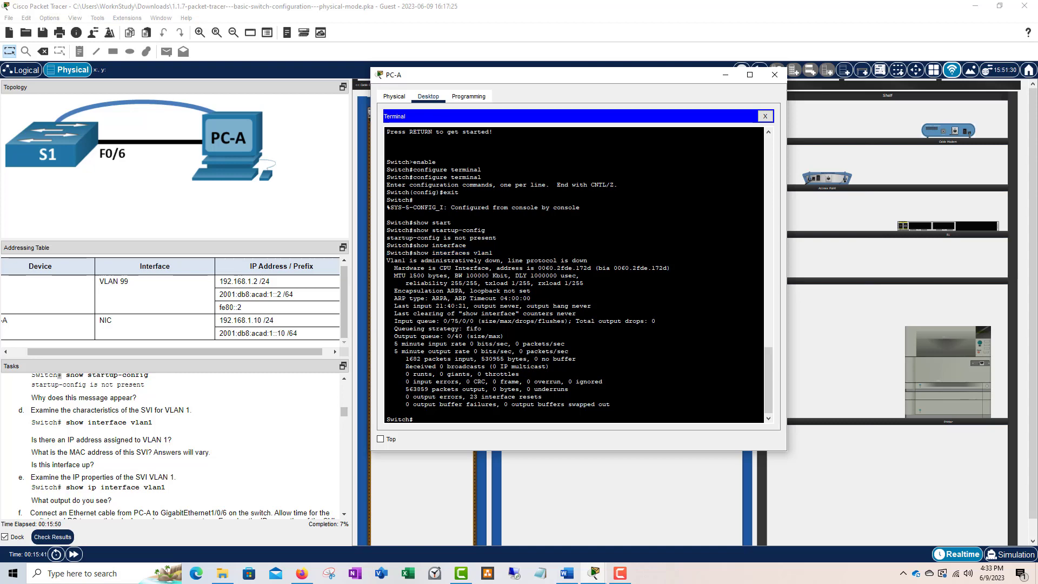
- Highlight the Vlan1 output showing it administratively down with line protocol down
left_click_drag(584, 282, 609, 406)
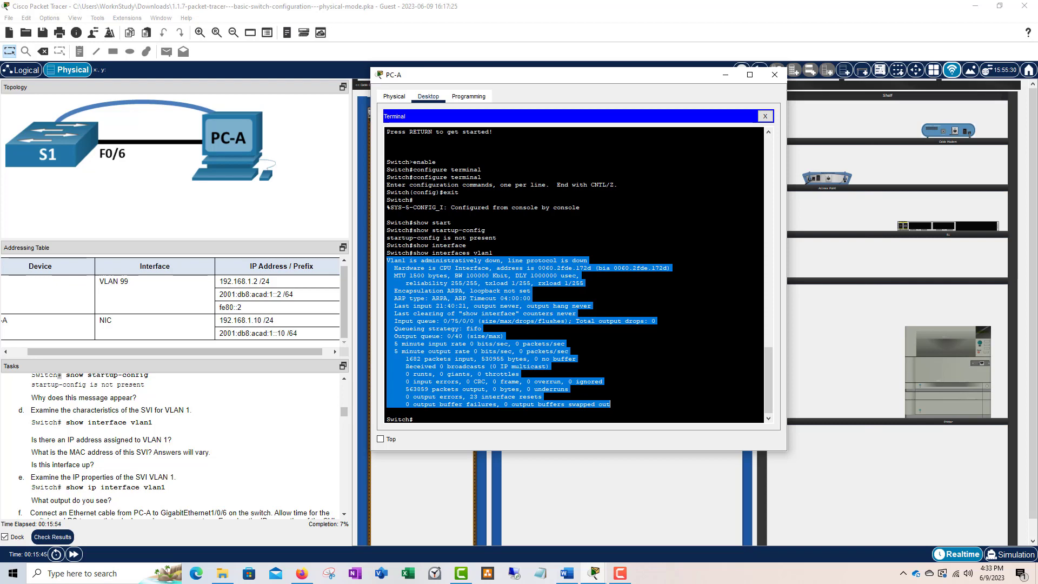
left_click(387, 261)
left_click_drag(388, 262, 610, 405)
left_click_drag(520, 382, 387, 264)
left_click(533, 283)
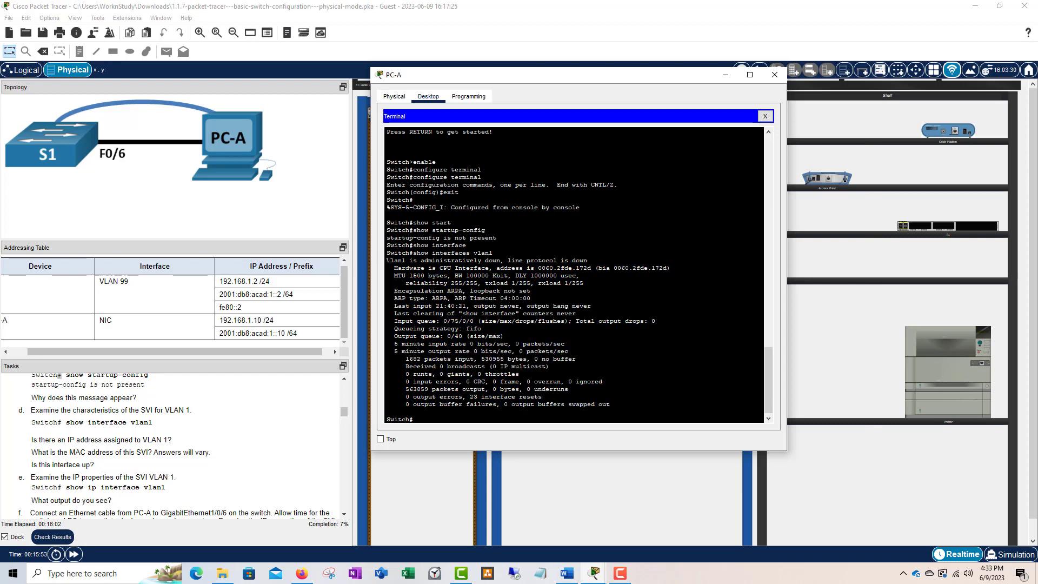
left_click_drag(387, 260, 610, 405)
left_click(610, 404)
left_click_drag(387, 253, 493, 253)
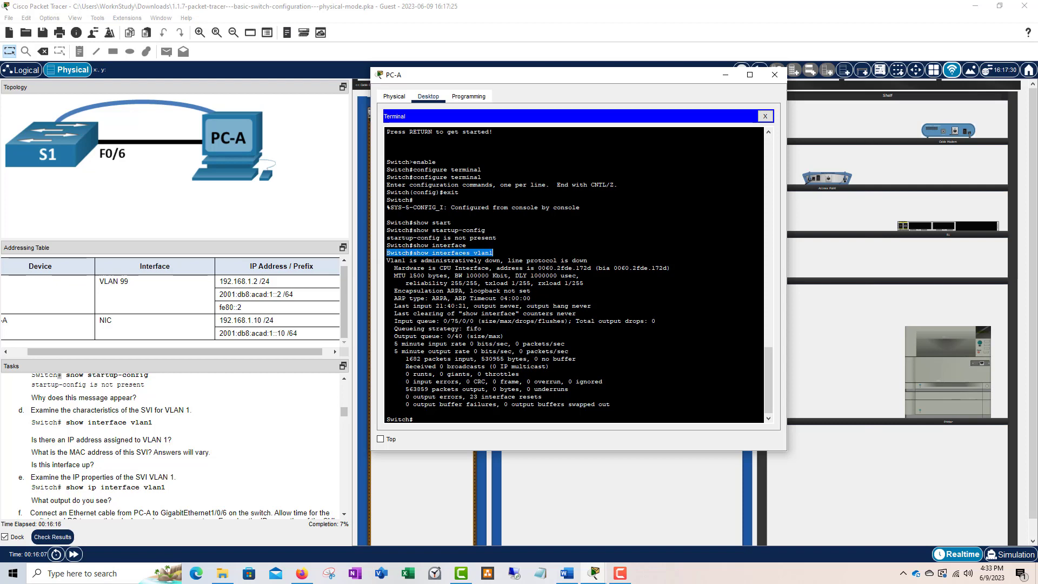
left_click(493, 253)
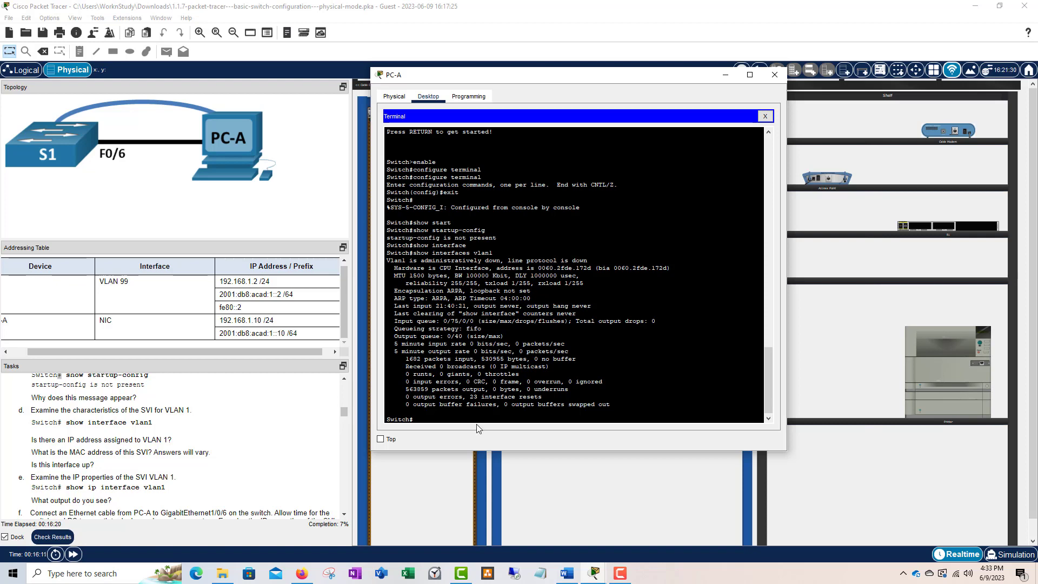
- Run show ip interface brief on S1, Tab-completing 'interface'
type("show int")
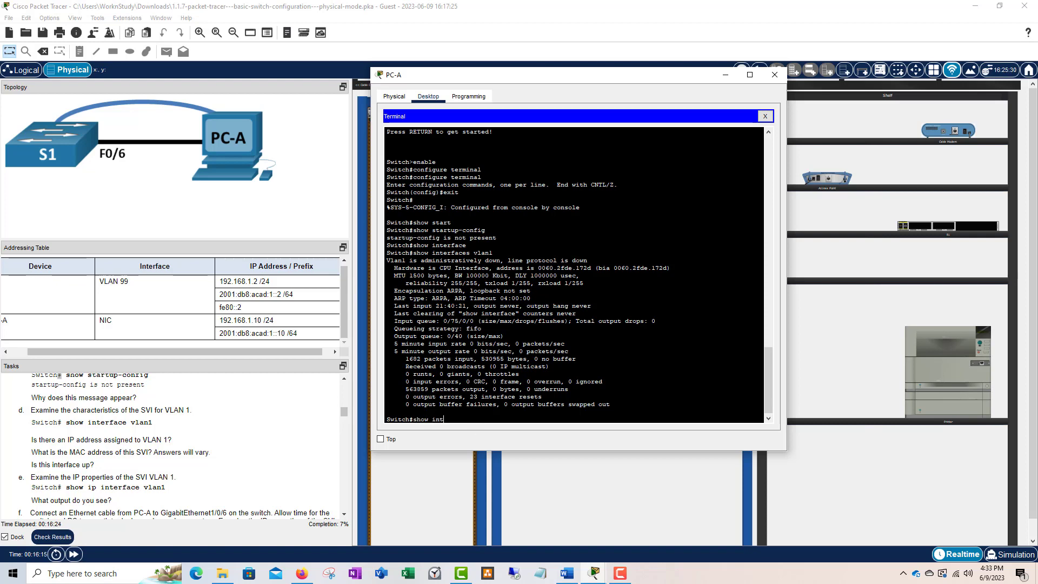
key("BackSpace")
key("BackSpace")
key("BackSpace")
type("ip int erf")
key("Tab")
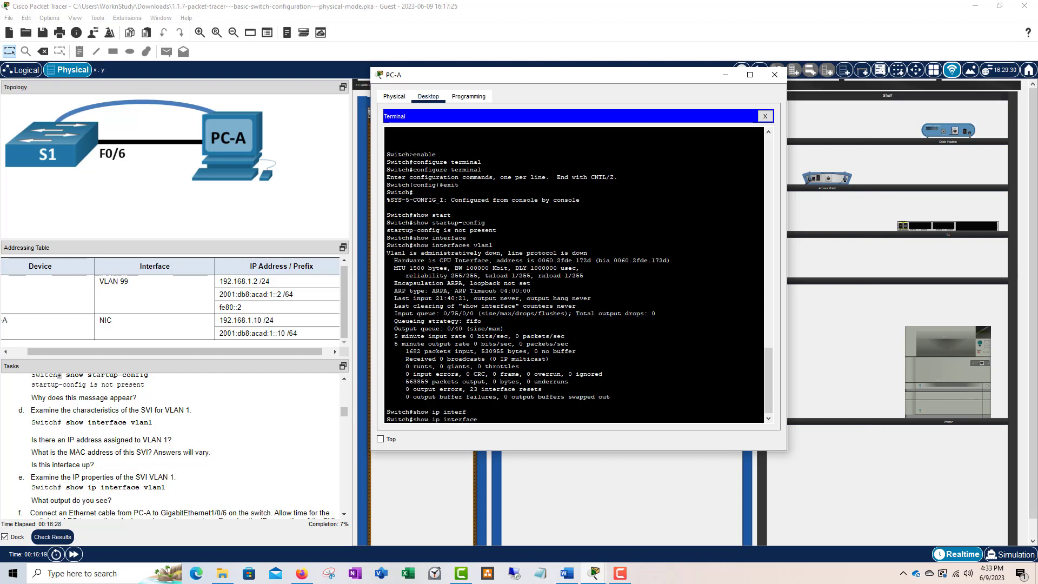
type("brief")
key("Return")
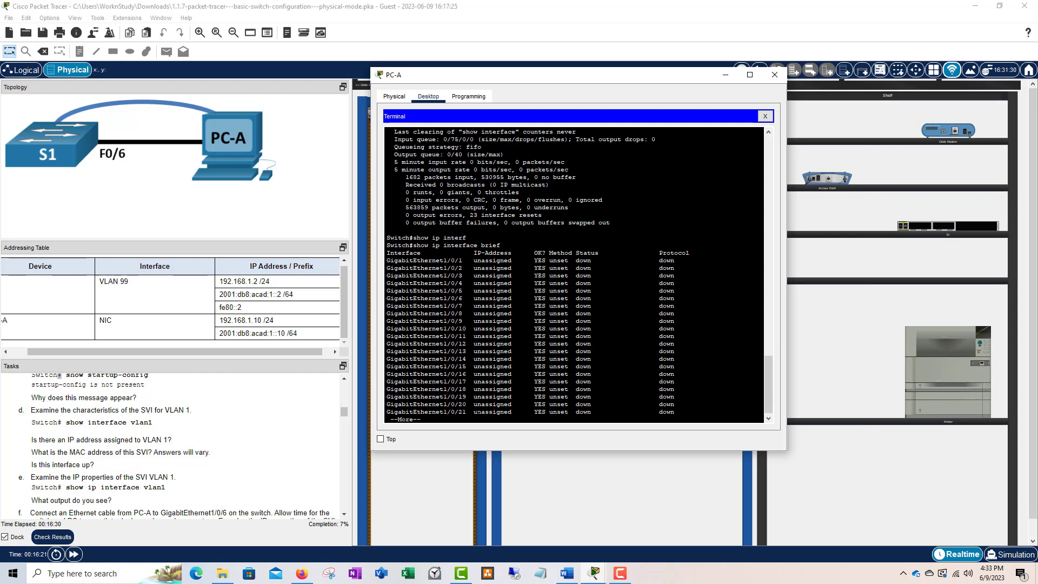
- Highlight the GigabitEthernet port rows and the Vlan1 entry in the output
left_click_drag(501, 185, 415, 184)
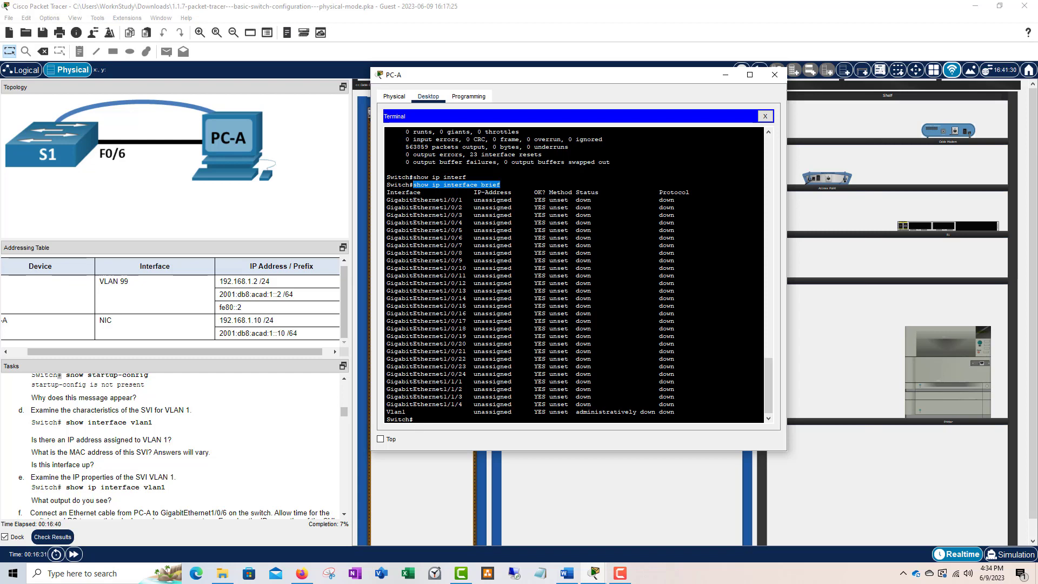
left_click_drag(386, 199, 463, 200)
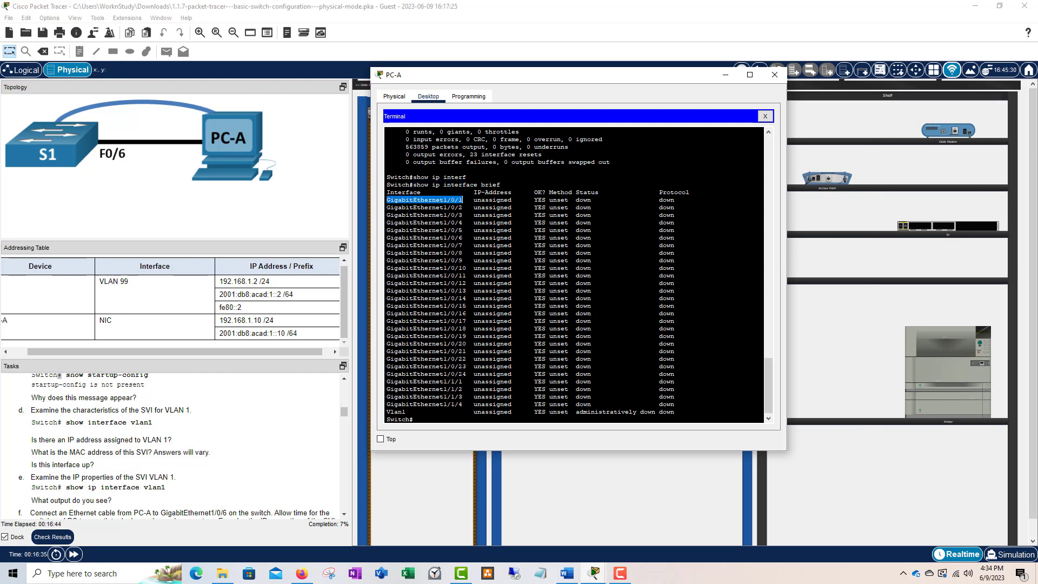
left_click_drag(466, 373, 403, 374)
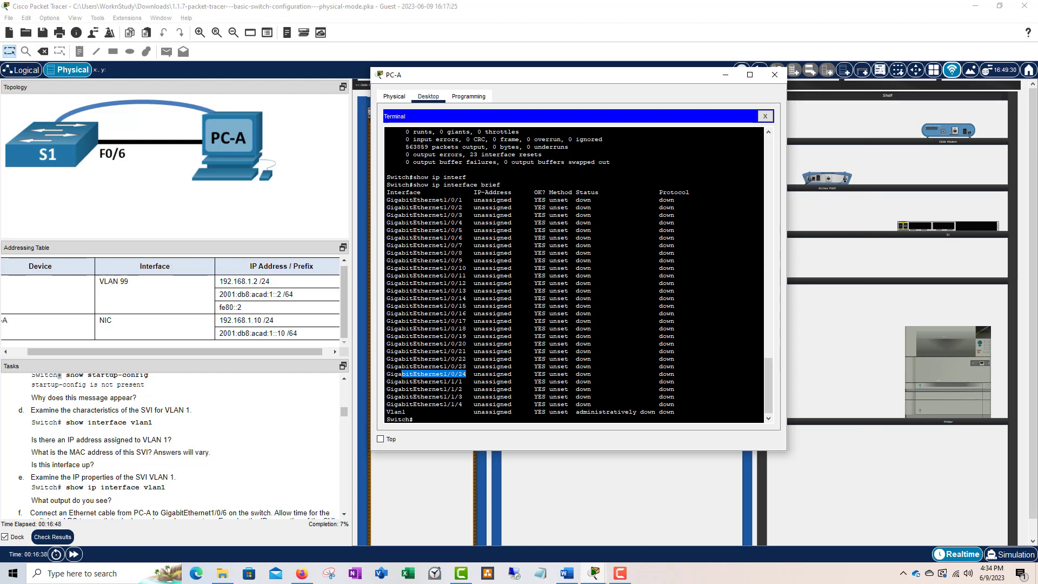
left_click_drag(387, 411, 407, 411)
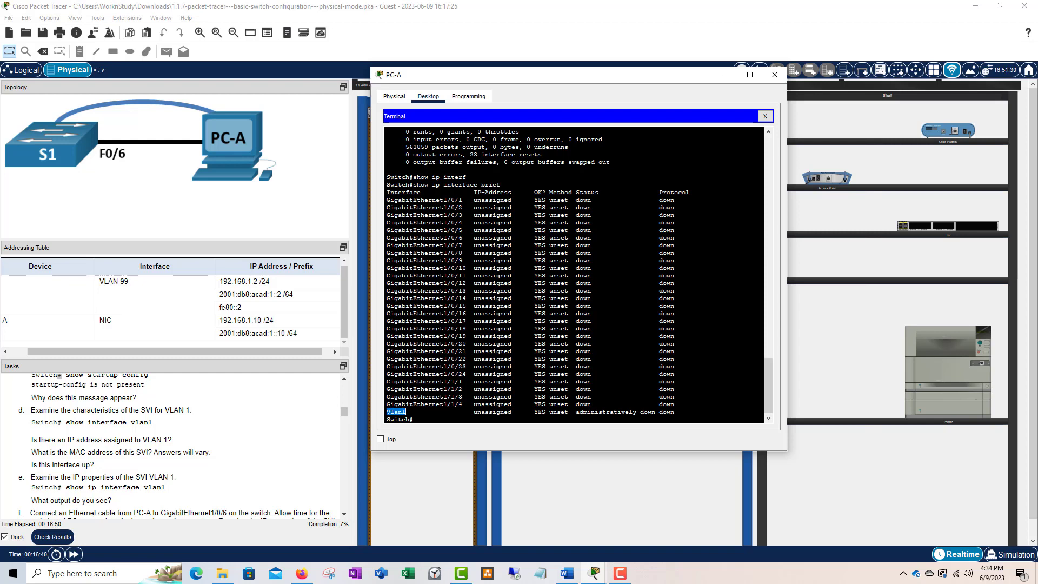
left_click(426, 215)
left_click_drag(386, 200, 623, 402)
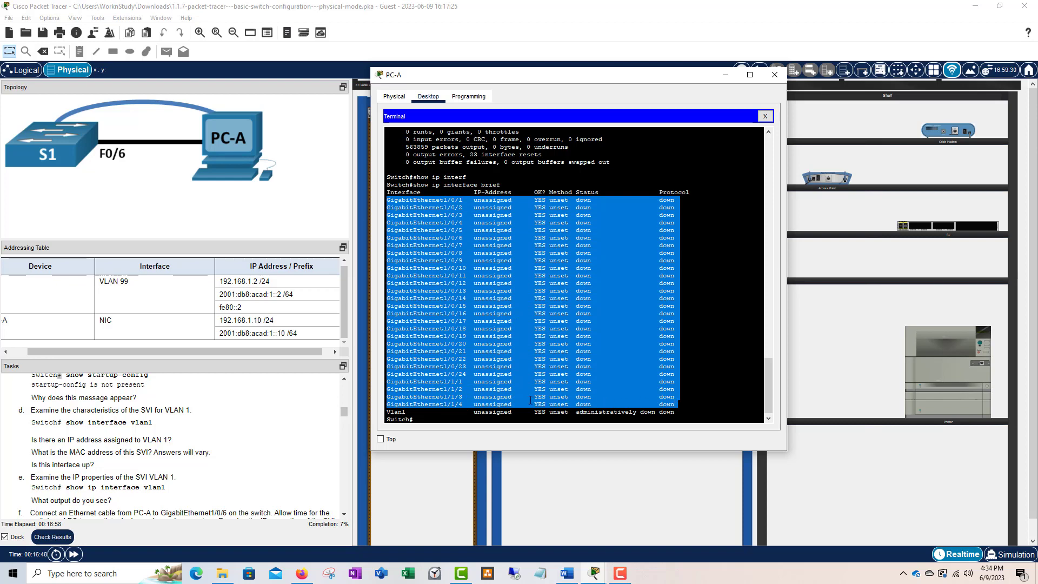
left_click(466, 403)
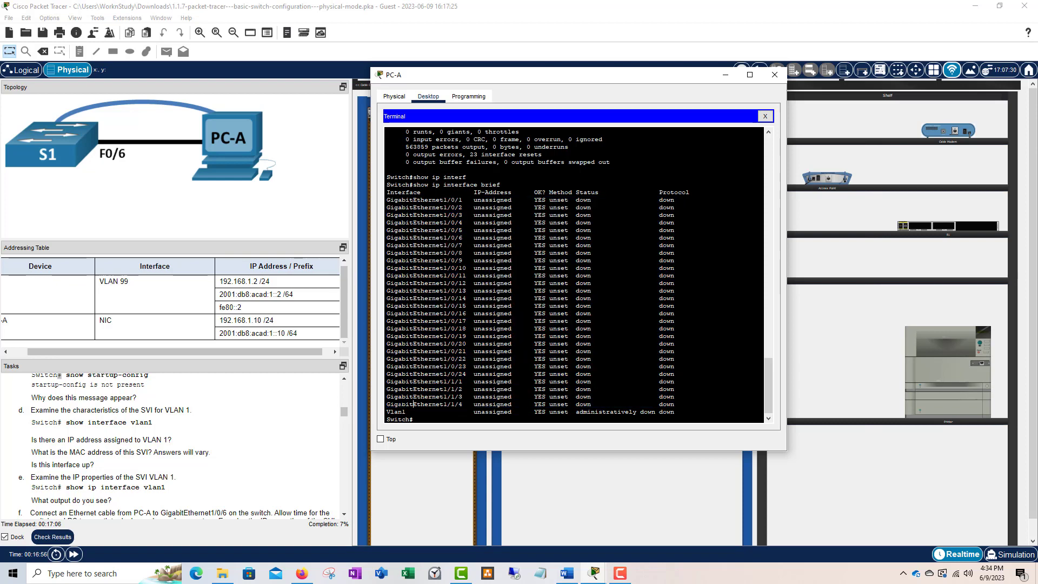
- Point out Vlan1's unassigned IP address and administratively down status
left_click_drag(387, 412, 413, 412)
left_click(478, 381)
left_click_drag(381, 201, 466, 404)
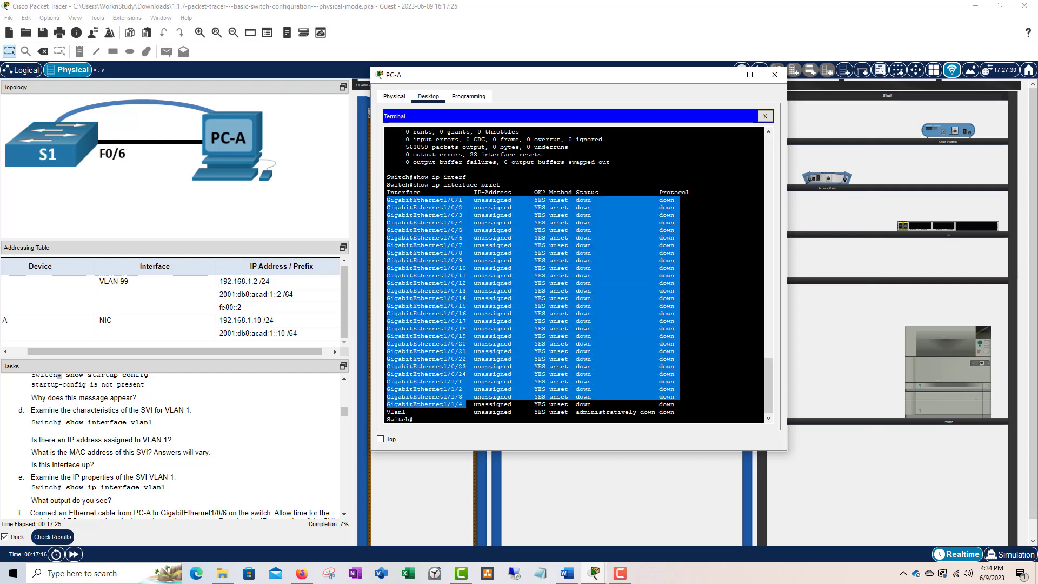
left_click(459, 412)
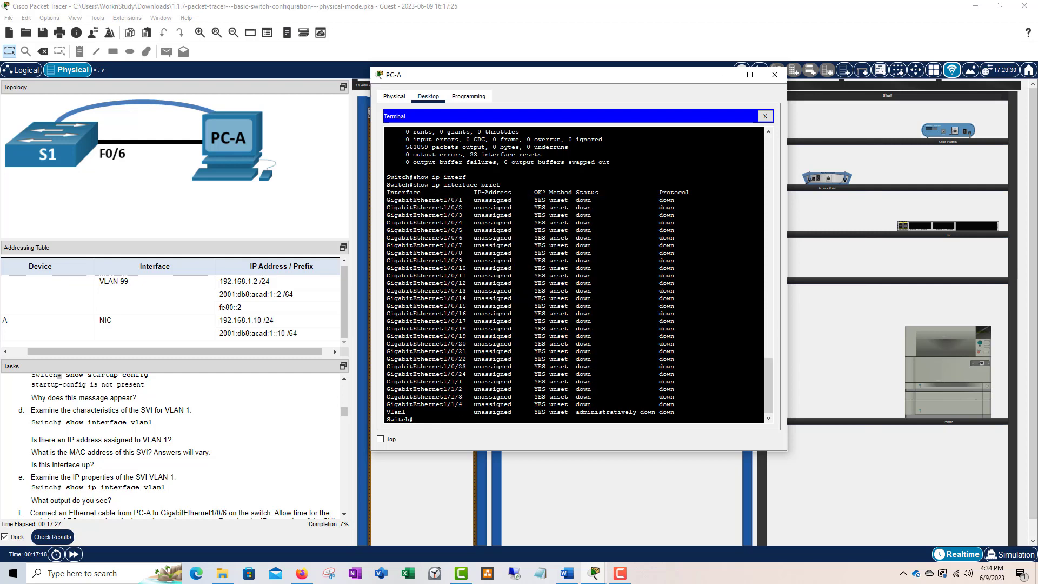
left_click_drag(676, 412, 478, 412)
left_click_drag(512, 192, 475, 193)
left_click_drag(516, 412, 474, 412)
left_click(522, 422)
- Scroll the Tasks panel to steps g and h, then close PC-A's terminal window
scroll(114, 439, "down", 1)
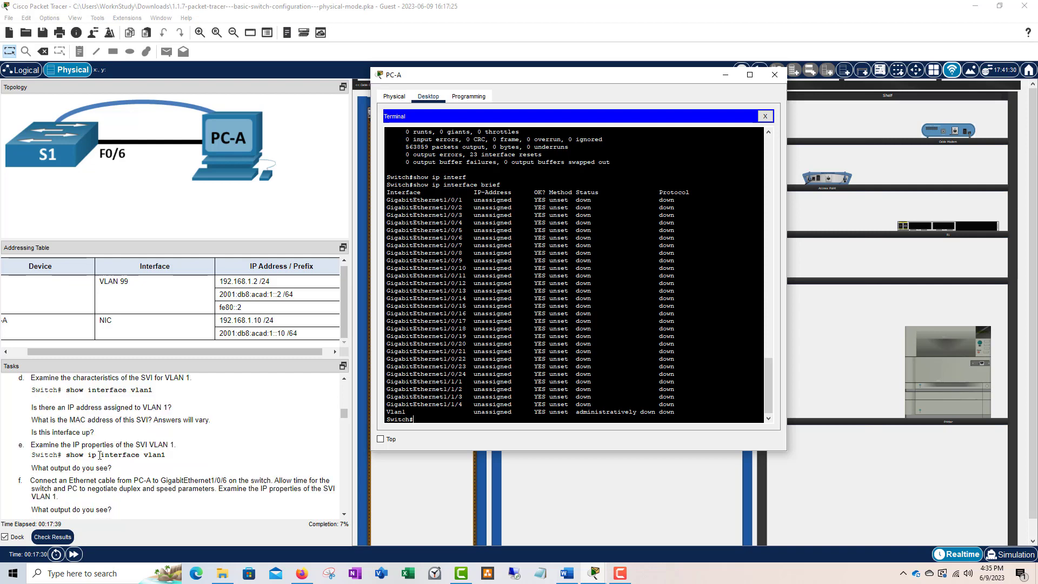
scroll(153, 459, "down", 1)
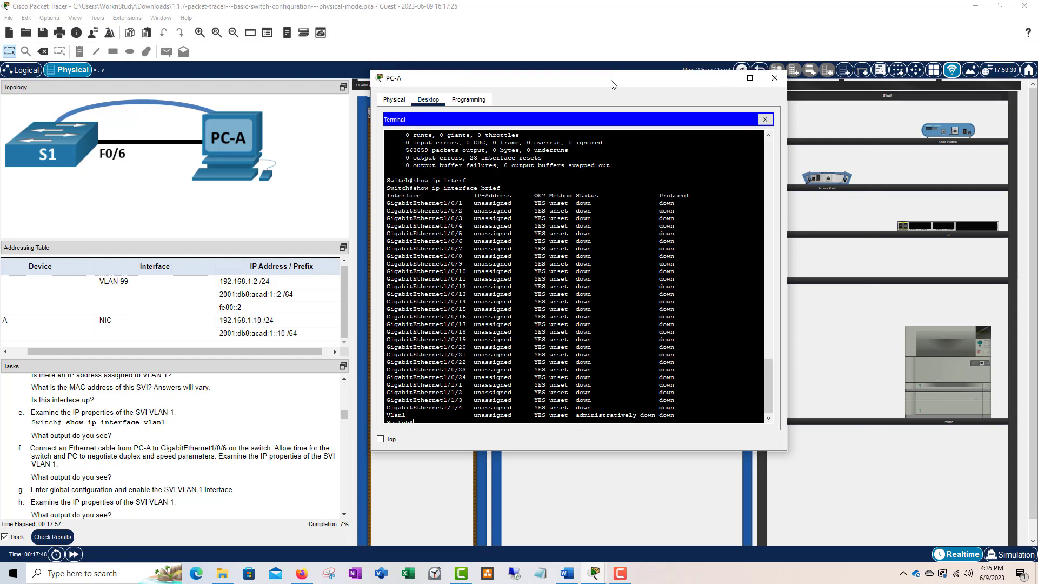
left_click_drag(614, 71, 637, 63)
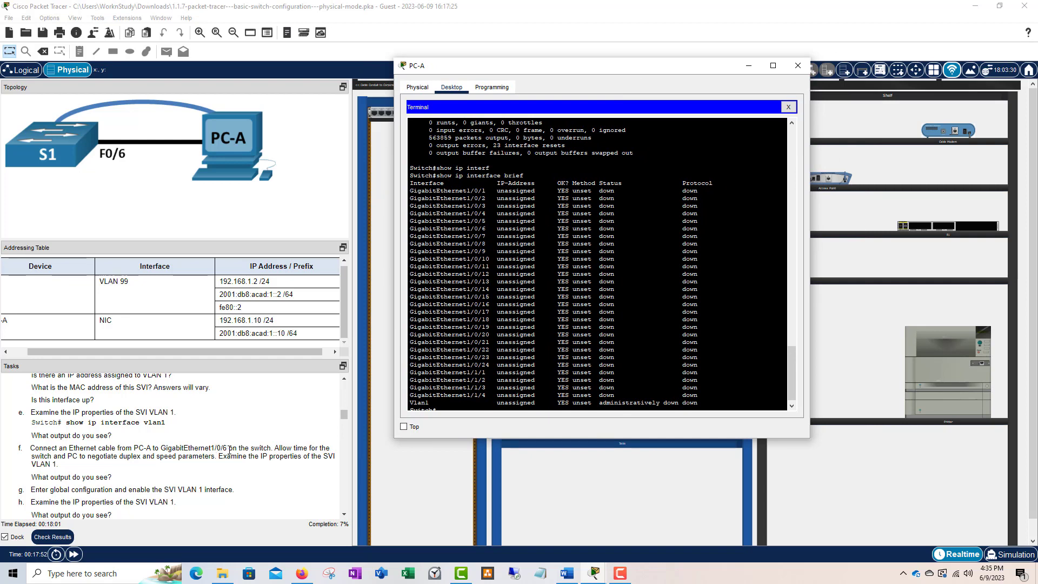
left_click(798, 65)
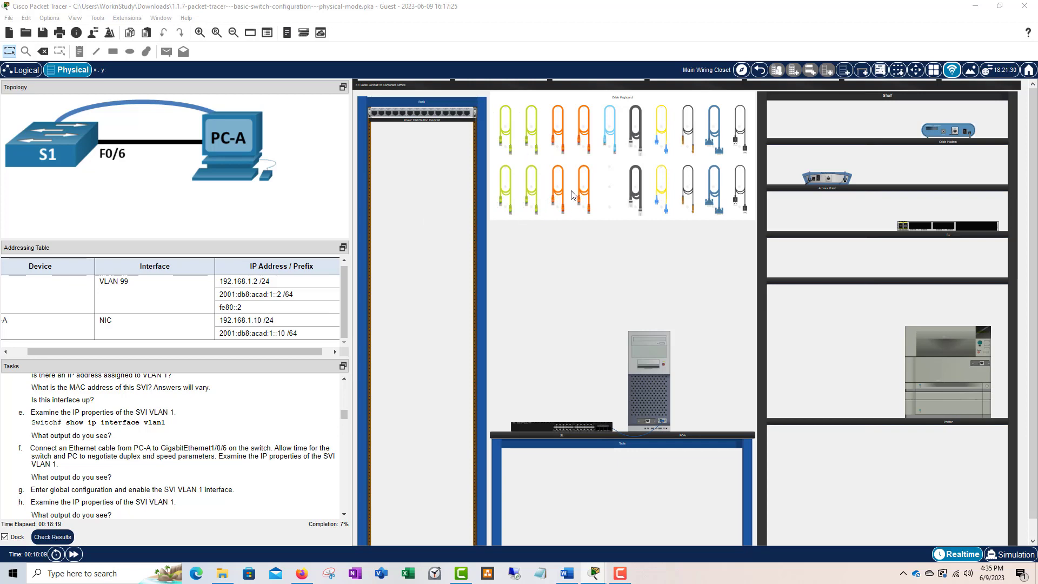
- Cable PC-A's FastEthernet0 to S1's GigabitEthernet1/0/6 with a copper Ethernet cable
left_click(509, 195)
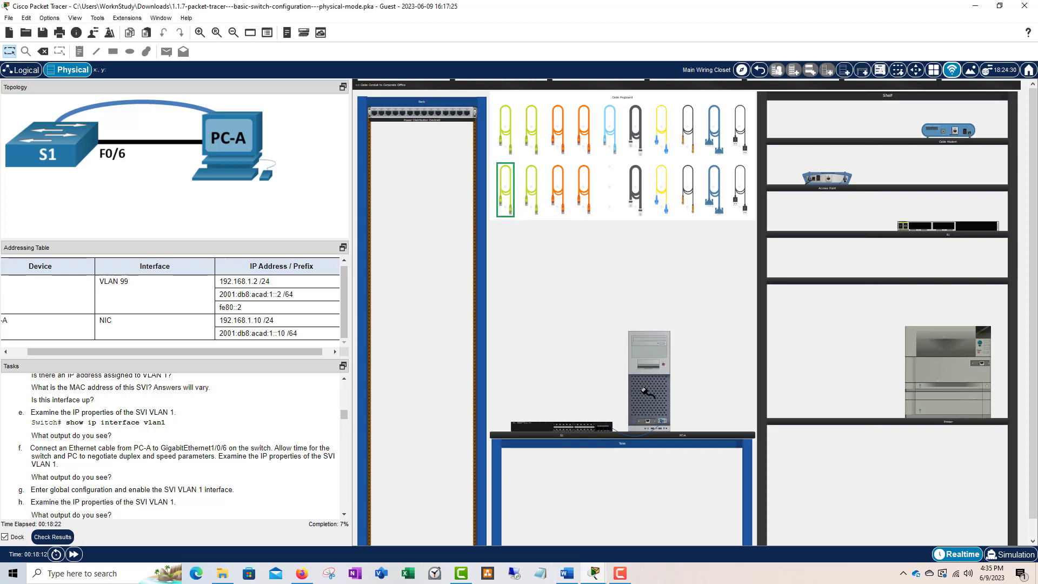
left_click(648, 420)
left_click(562, 428)
- Inspect S1's device view modules, then bring PC-A's terminal back into view
left_click(566, 430)
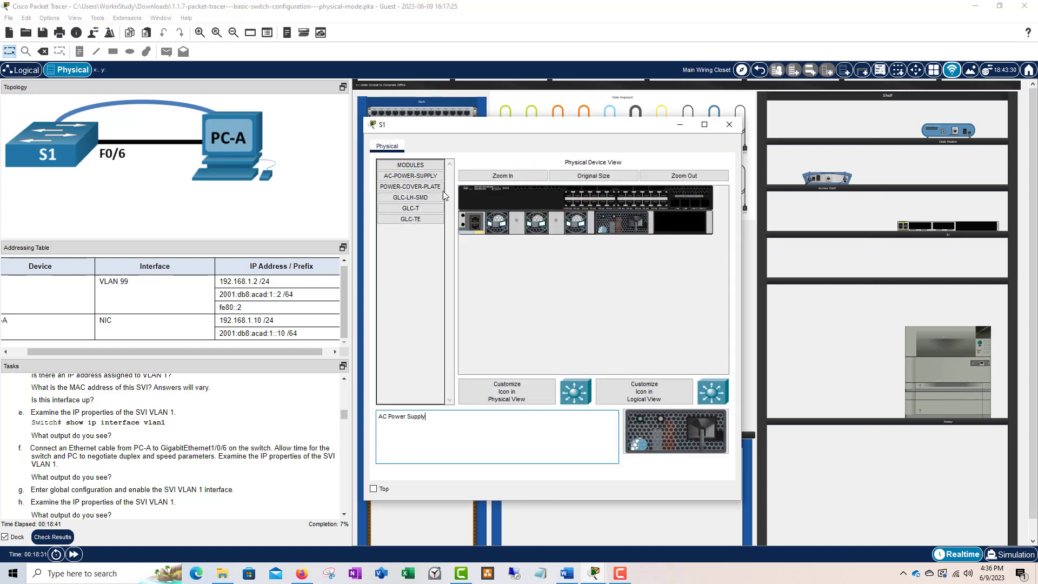
double_click(410, 165)
left_click(427, 166)
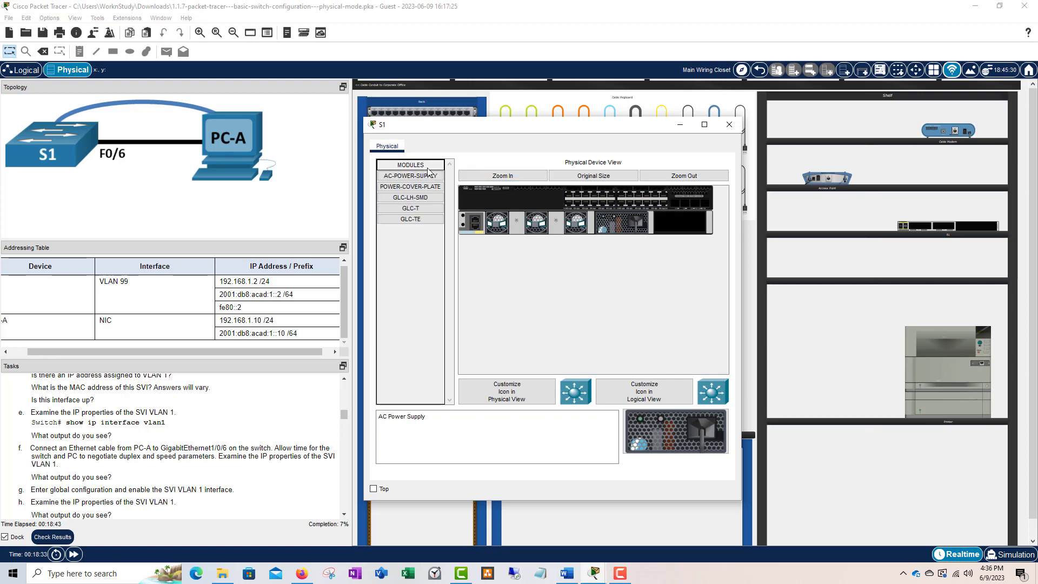
left_click(730, 133)
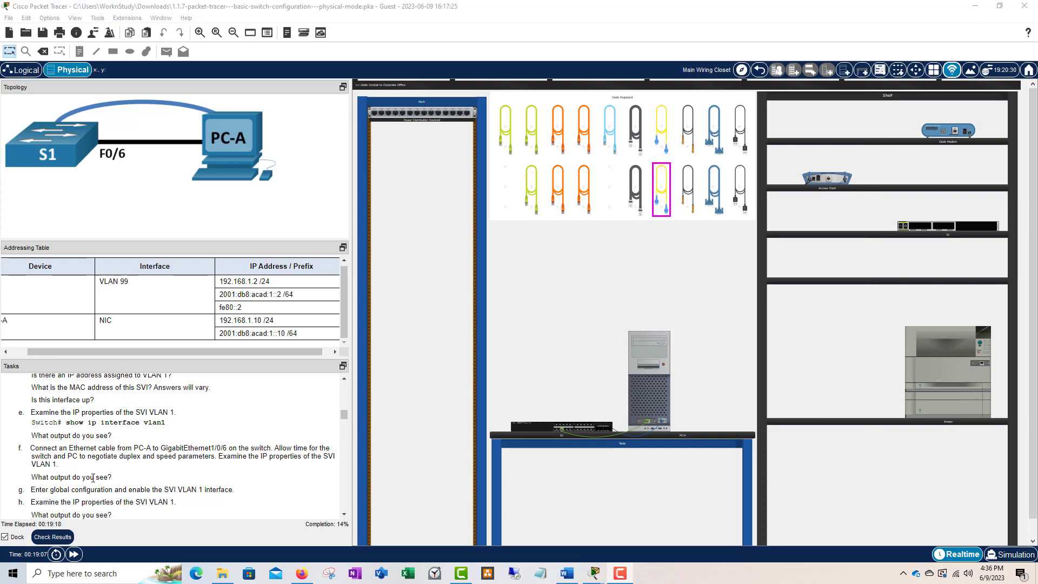
left_click_drag(688, 1, 603, 116)
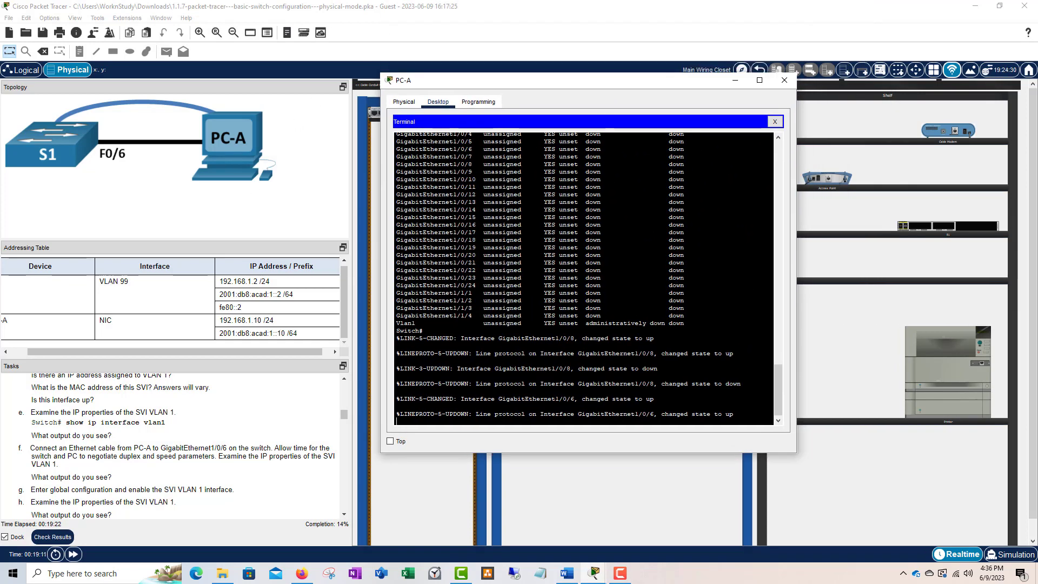
- Highlight GigabitEthernet1/0/6's link-up messages and get a fresh Switch# prompt
left_click_drag(654, 414, 502, 414)
left_click(504, 414)
left_click_drag(735, 414, 473, 412)
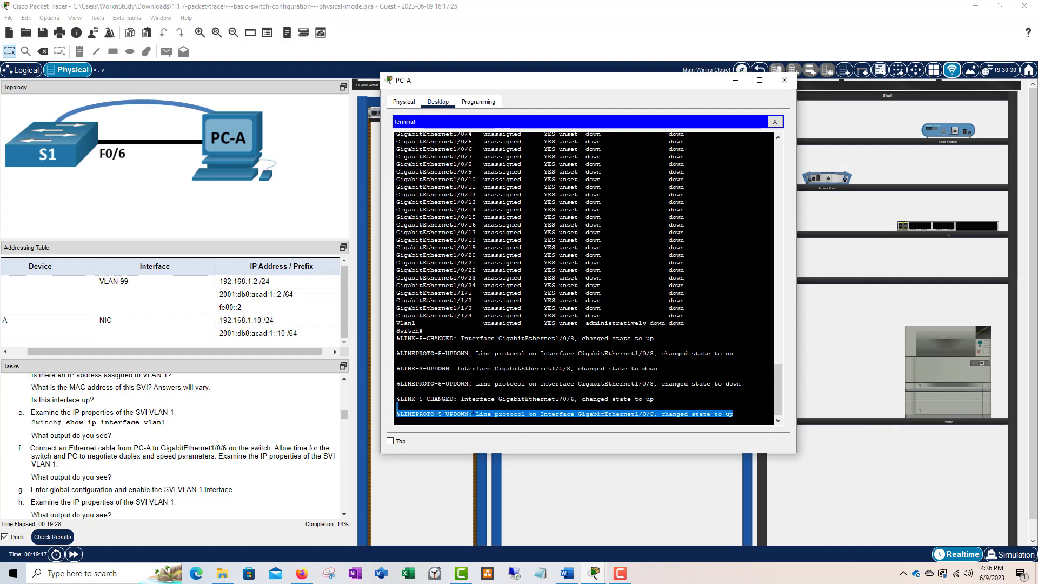
left_click(530, 412)
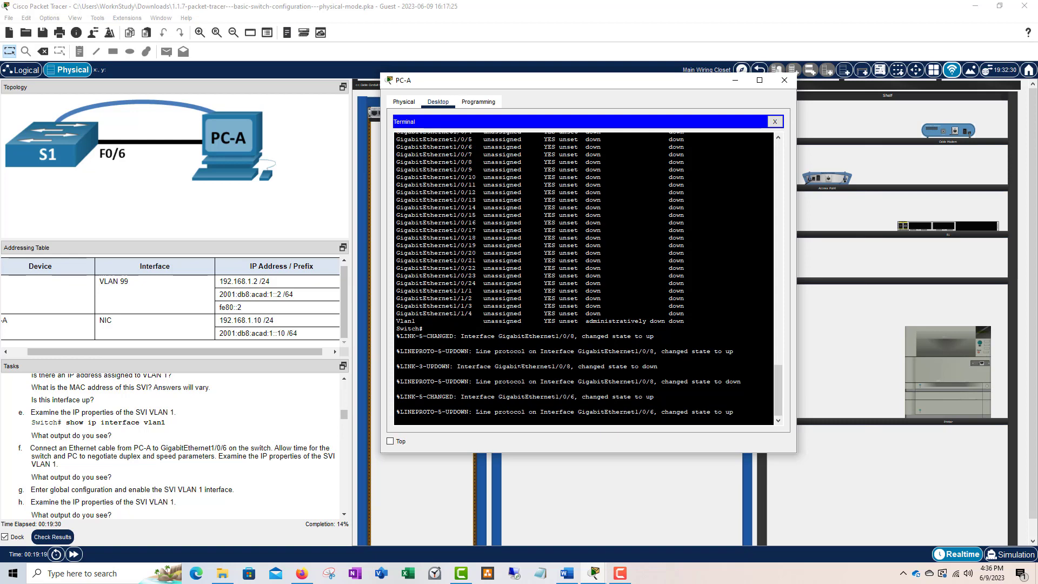
key("Return")
key("Return")
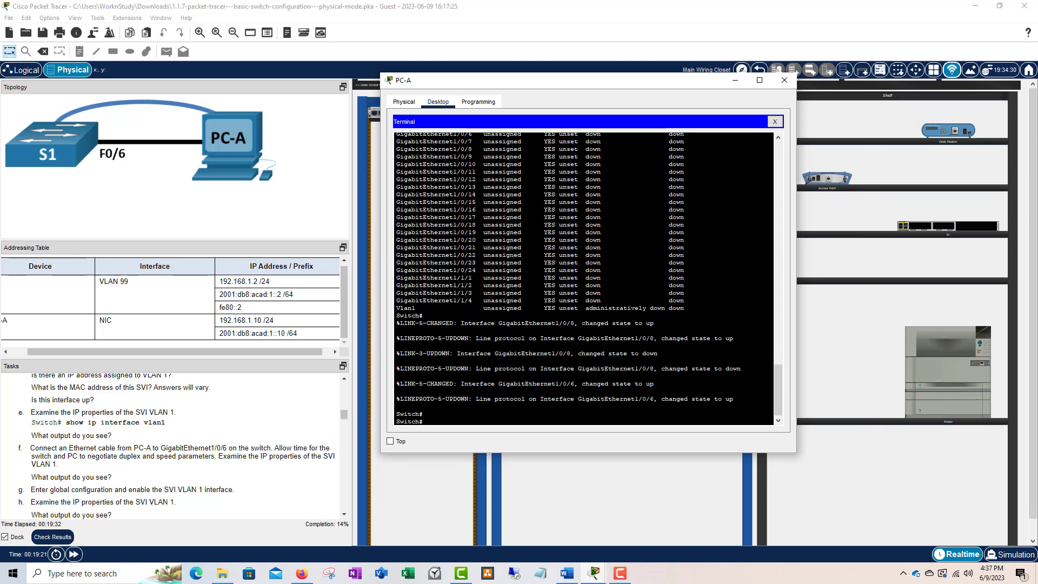
- Confirm the %LINEPROTO-5-UPDOWN message shows Gi1/0/6's line protocol changed state to up
left_click_drag(734, 398, 472, 399)
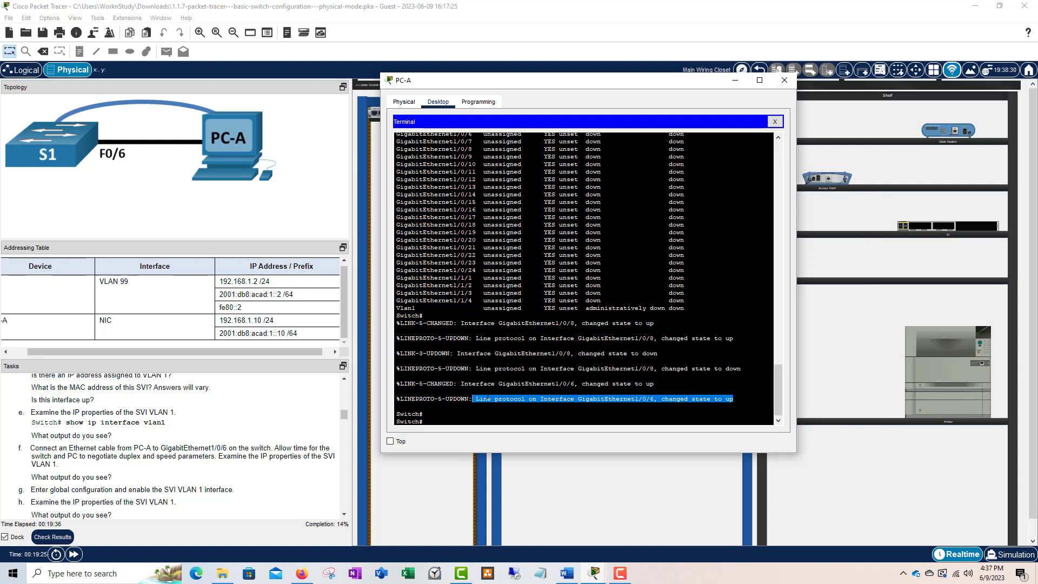
left_click_drag(507, 399, 735, 399)
left_click(662, 399)
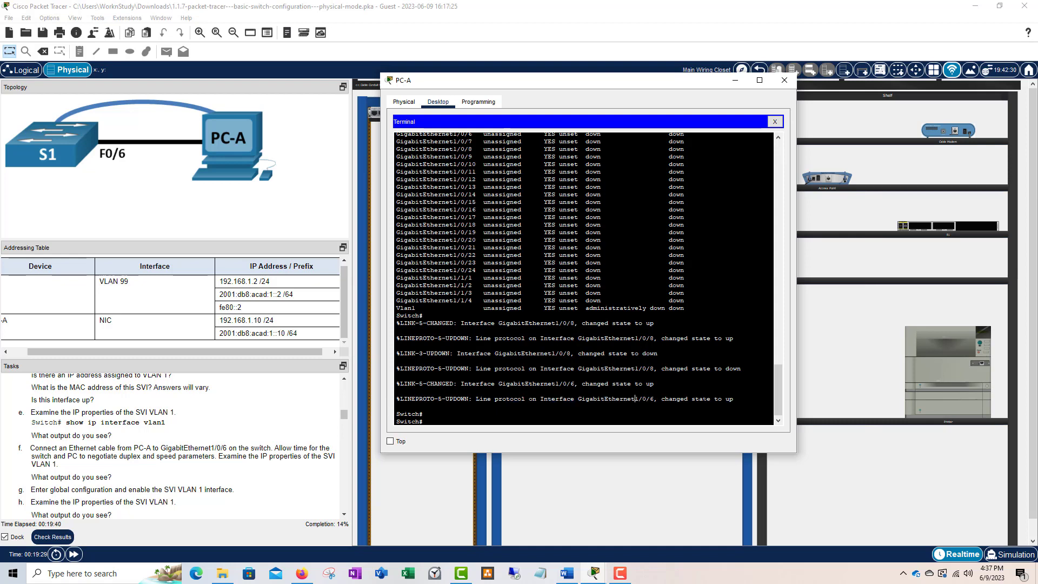
left_click_drag(733, 399, 662, 399)
scroll(584, 279, "up", 2)
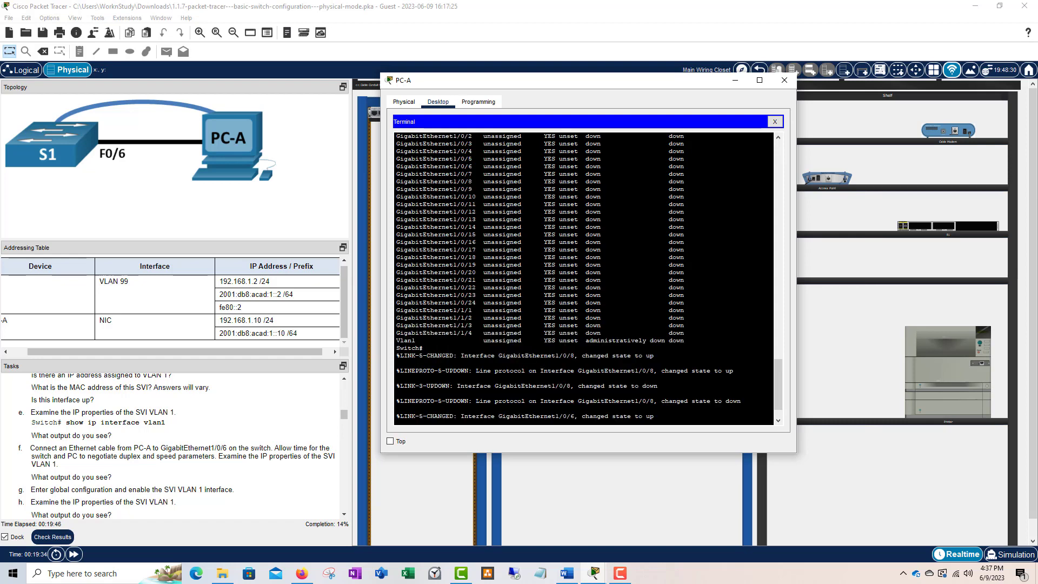
left_click_drag(689, 166, 397, 166)
key("Return")
key("Return")
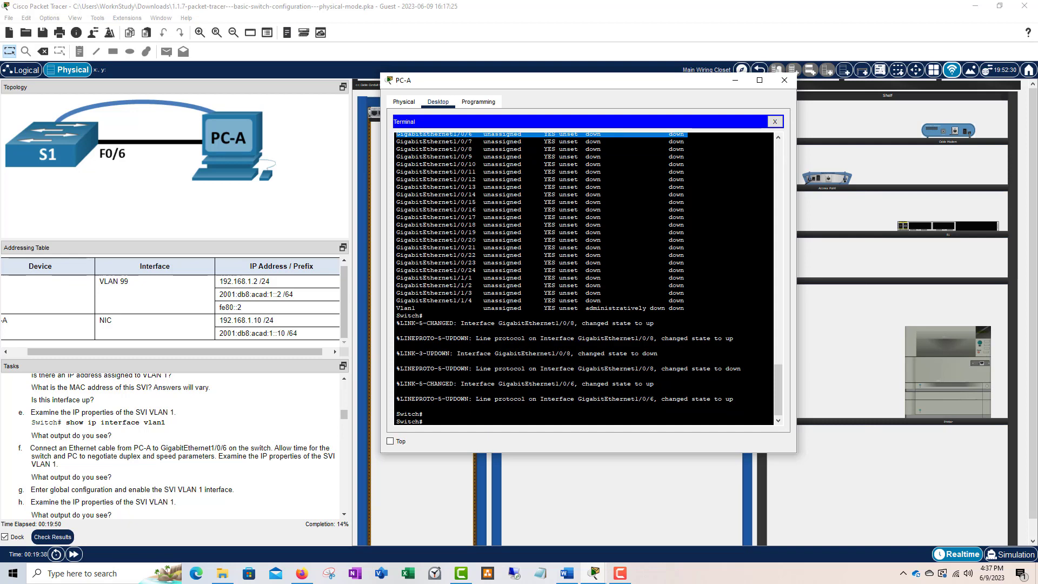
left_click(396, 406)
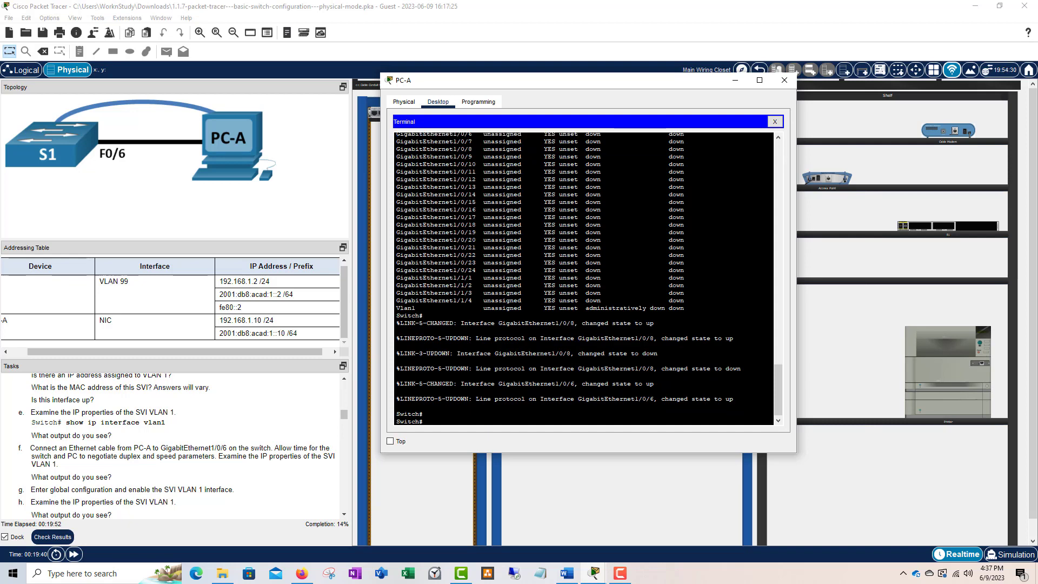
left_click_drag(734, 399, 400, 398)
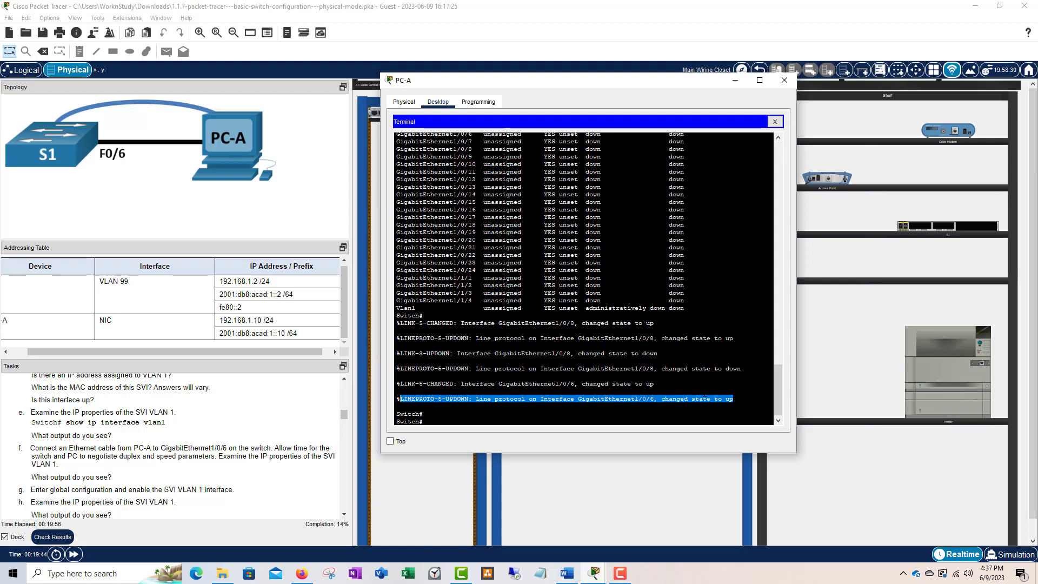
scroll(162, 470, "down", 2)
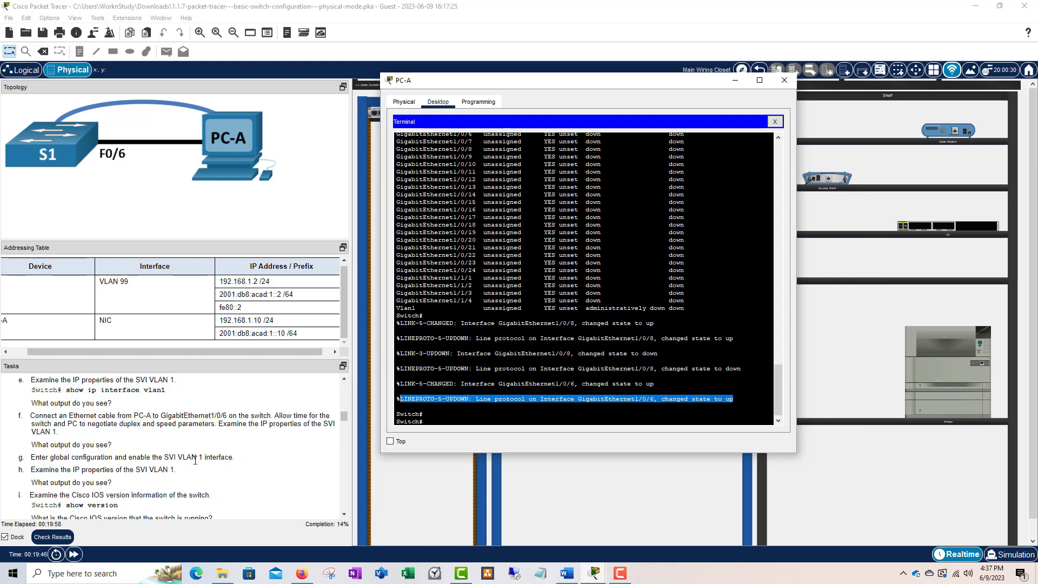
scroll(164, 449, "down", 1)
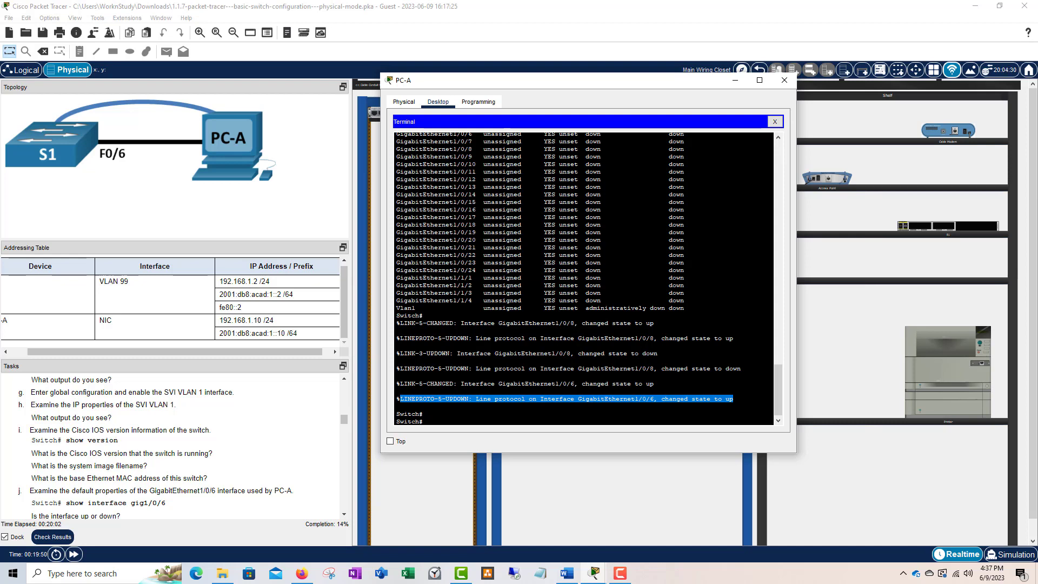
left_click(397, 376)
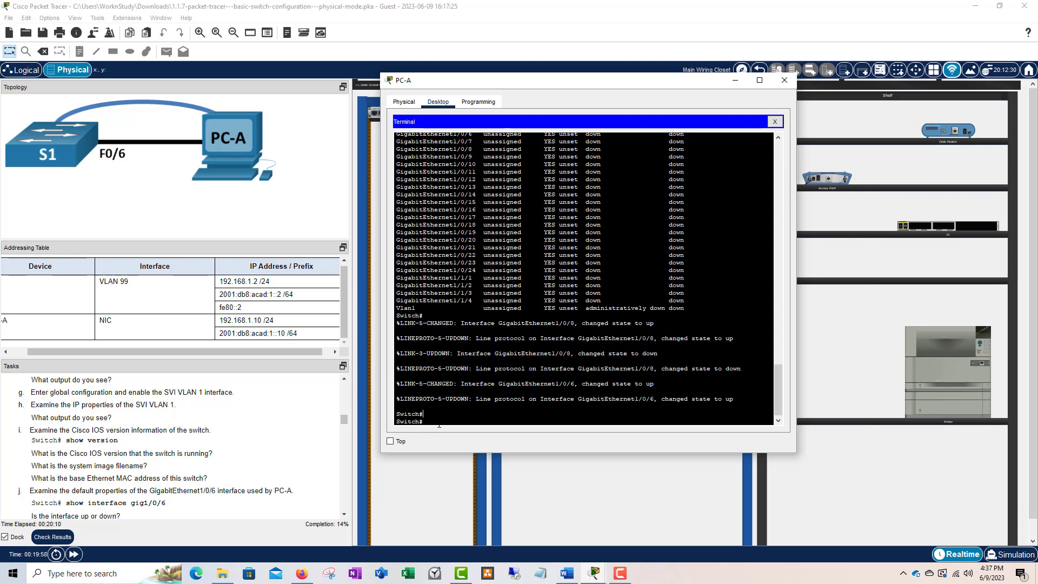
- Run show version on S1 and mark the command in the output
type("show version")
key("Return")
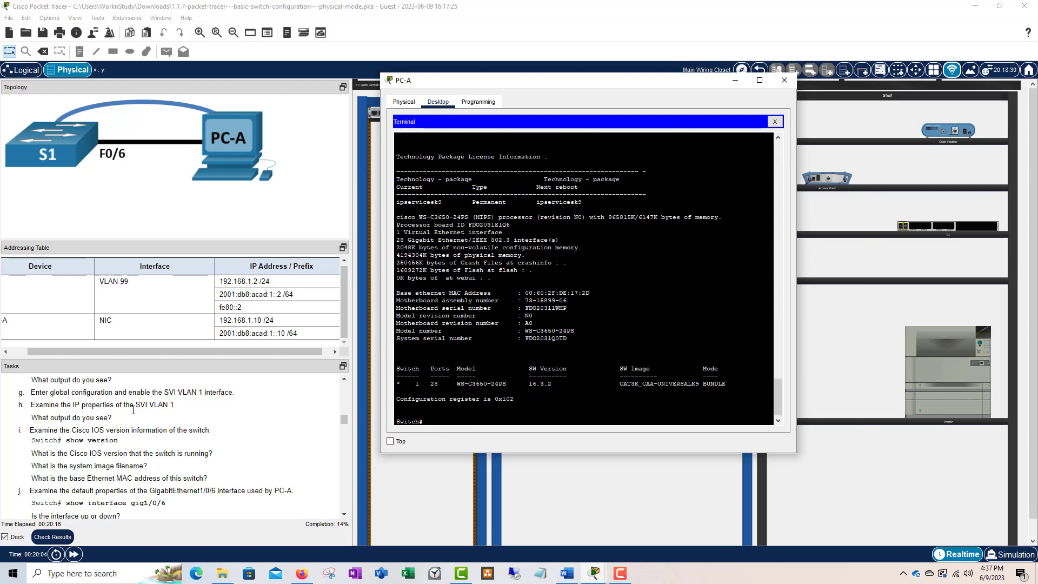
scroll(584, 279, "up", 8)
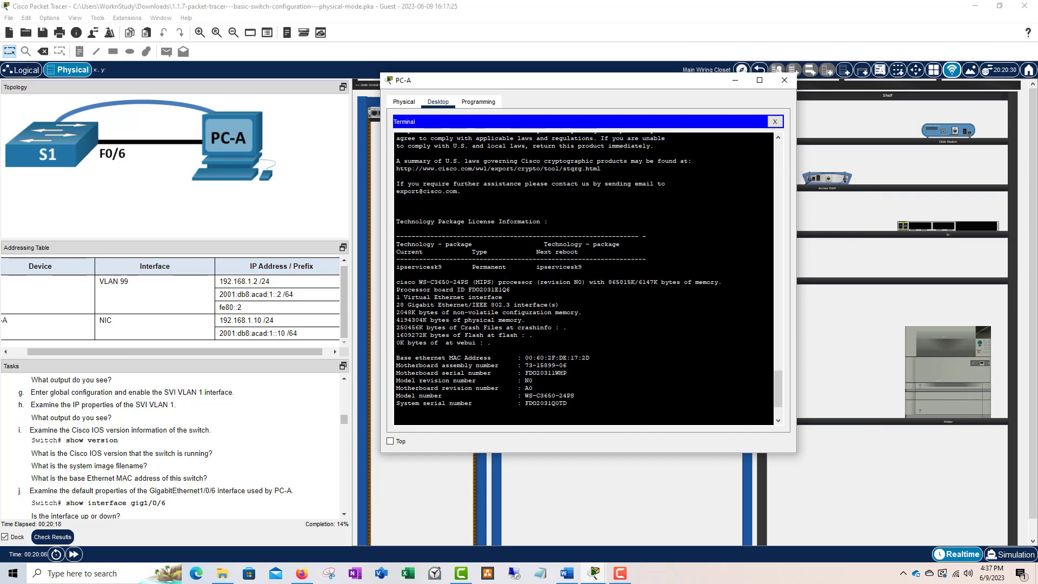
scroll(584, 279, "down", 8)
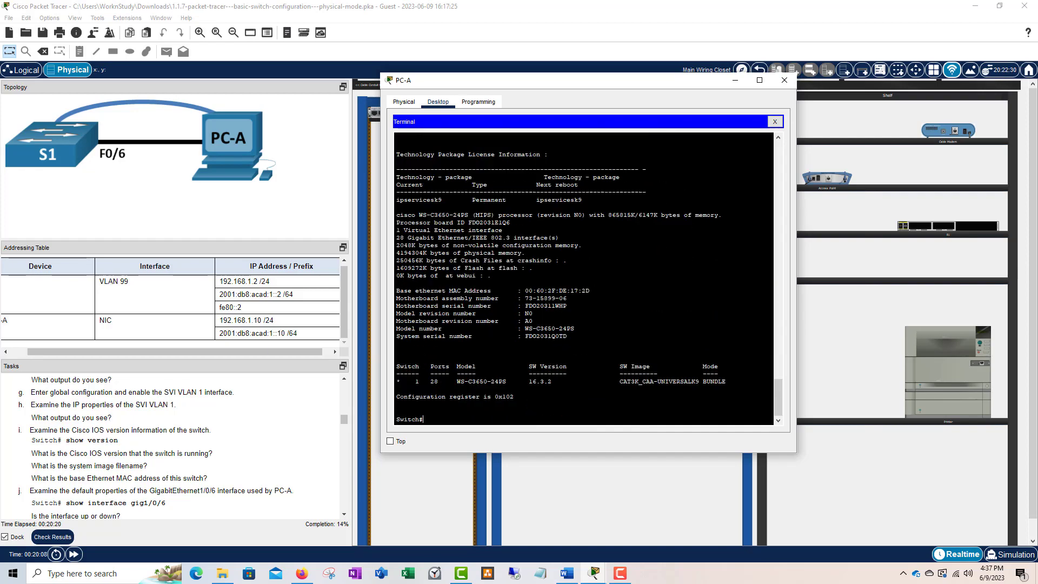
scroll(584, 279, "up", 15)
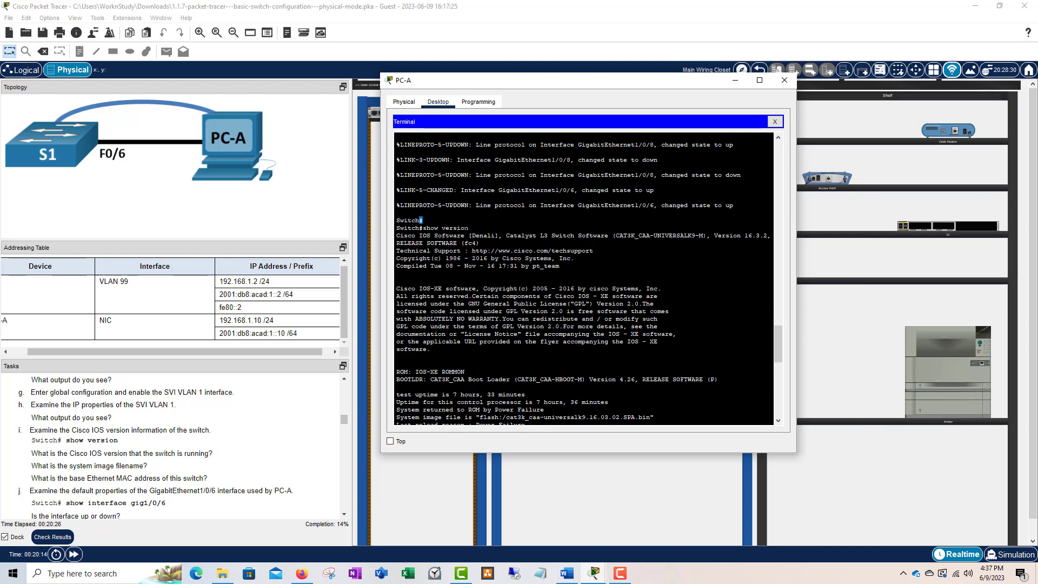
left_click_drag(468, 228, 423, 227)
- Find model WS-C3650-24PS and software version 16.3.2 in the output
scroll(586, 279, "down", 10)
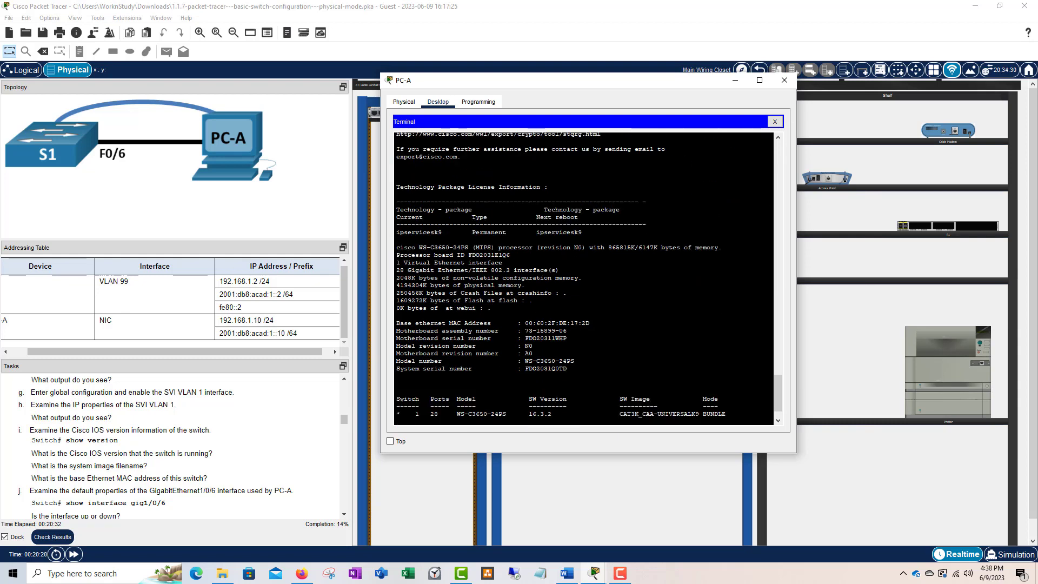
scroll(587, 278, "down", 2)
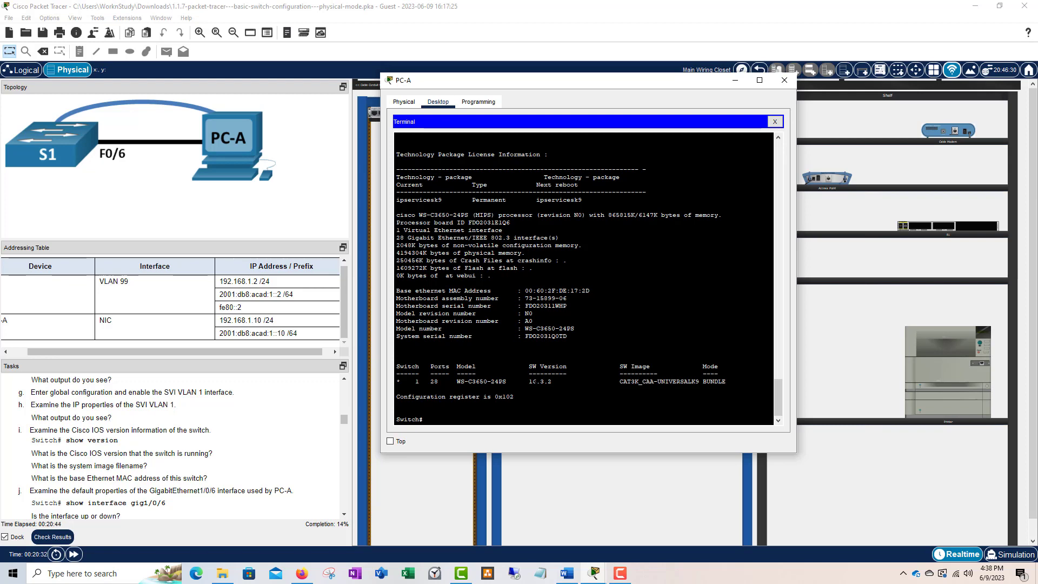
left_click_drag(556, 381, 458, 381)
left_click(570, 381)
left_click(467, 382)
left_click_drag(507, 381, 461, 381)
left_click(517, 381)
scroll(167, 465, "down", 1)
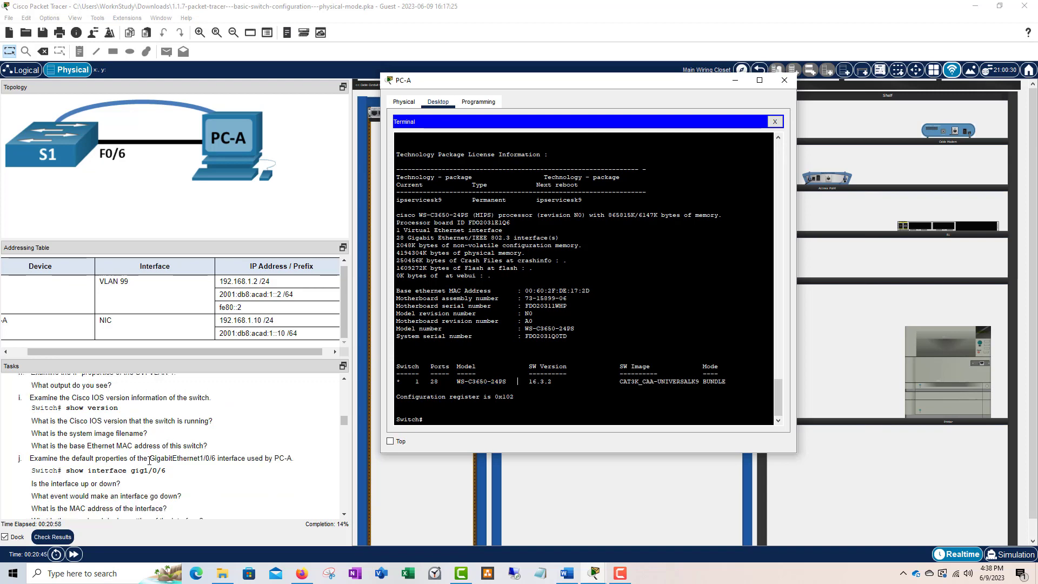
scroll(221, 468, "down", 1)
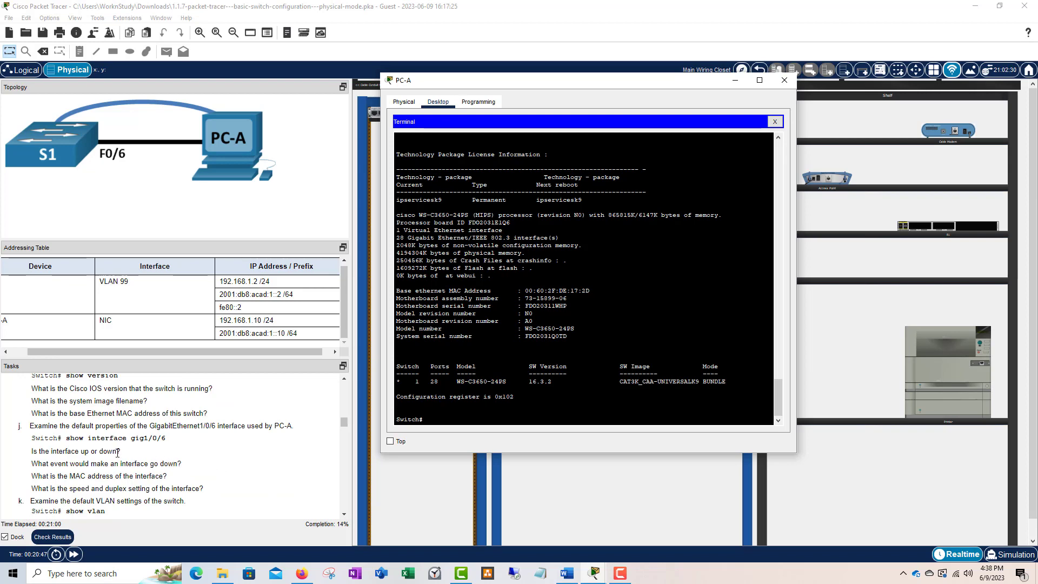
scroll(120, 456, "down", 1)
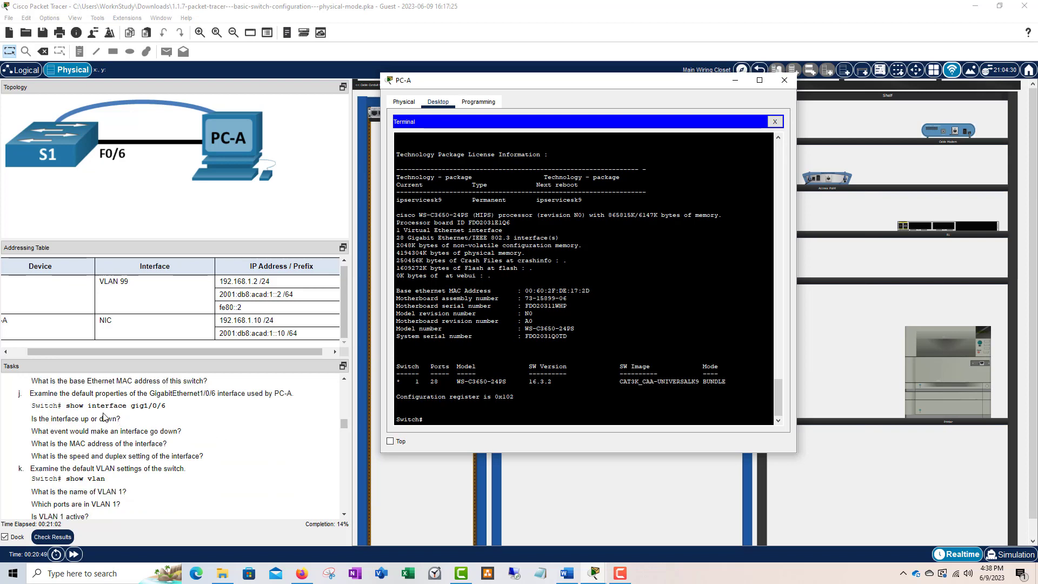
scroll(130, 441, "down", 1)
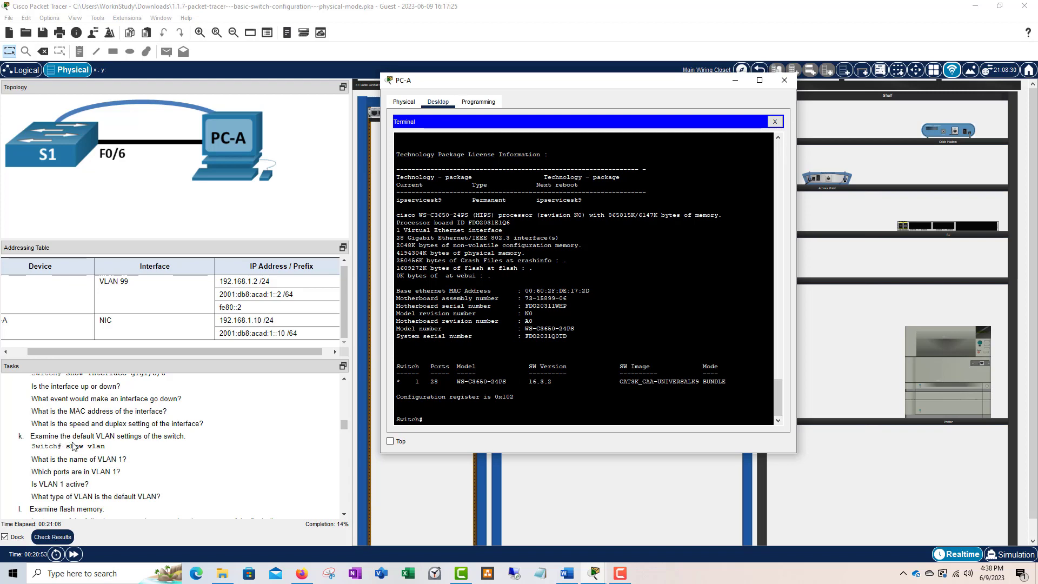
scroll(52, 431, "up", 1)
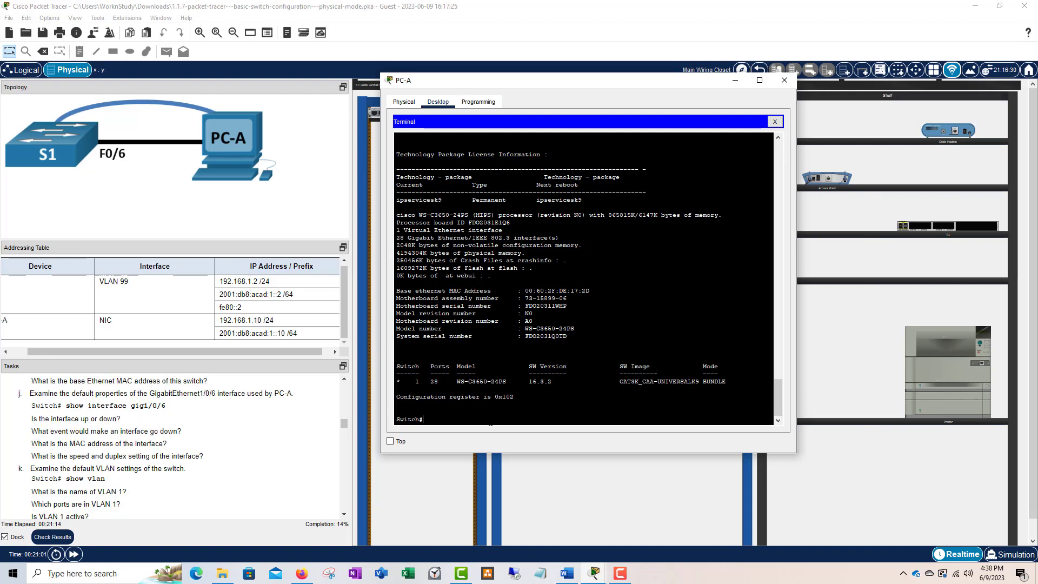
- Run show interfaces gi1/0/6 and confirm it is up, full-duplex at 100Mb/s
type("show interf")
key("Tab")
type("gi/0")
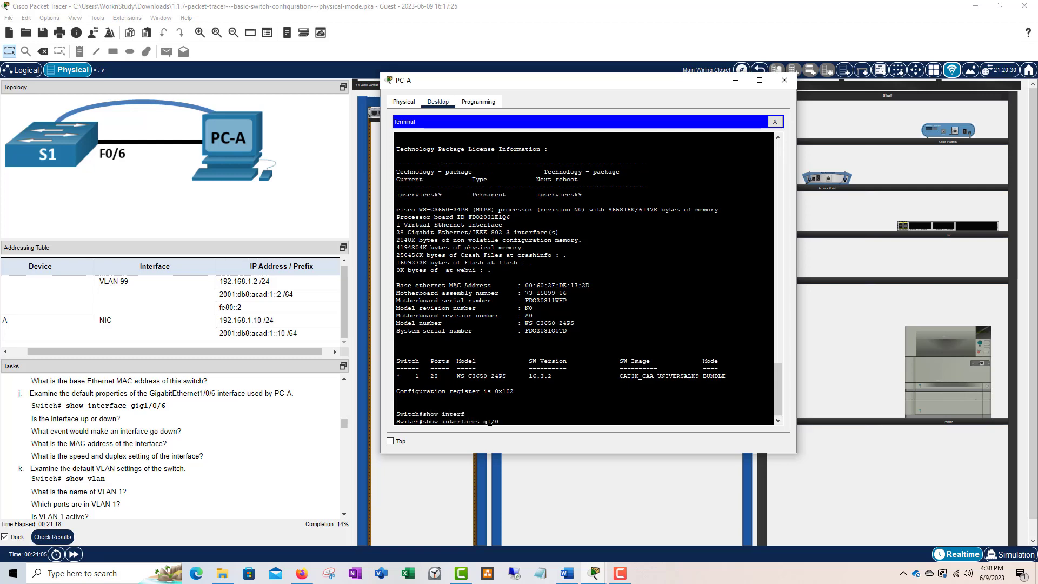
type("/6")
key("Return")
key("space")
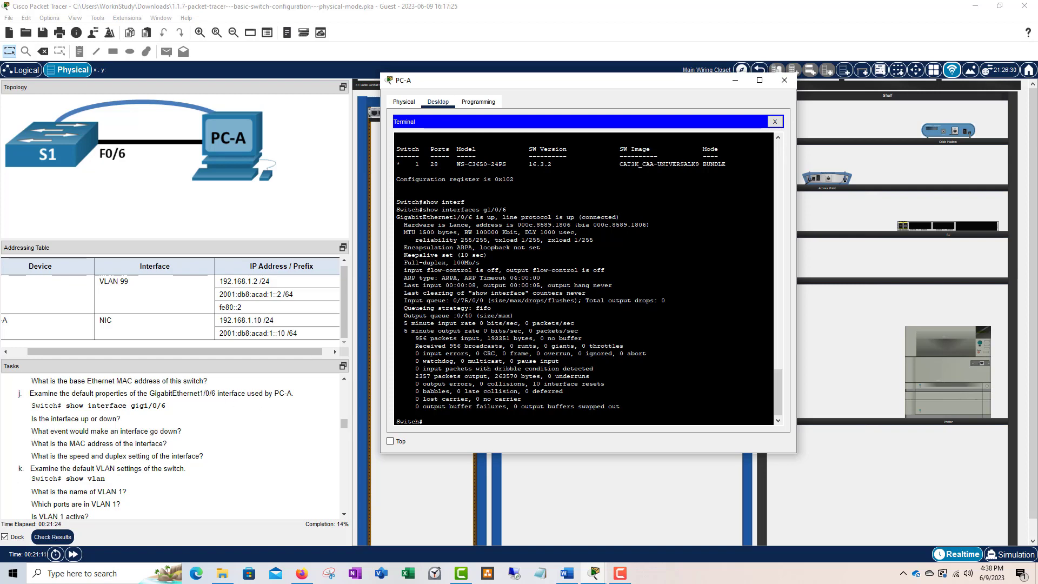
left_click_drag(567, 217, 491, 218)
left_click(595, 218)
left_click(491, 218)
scroll(151, 456, "down", 2)
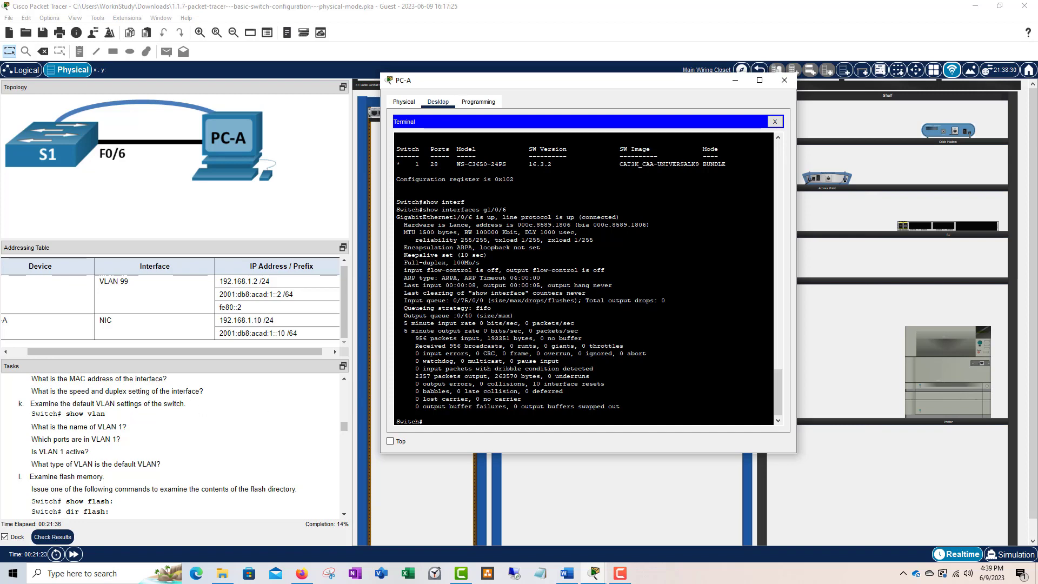
- Run show vlan and highlight VLAN 1's name, default
type("show vlan")
key("Return")
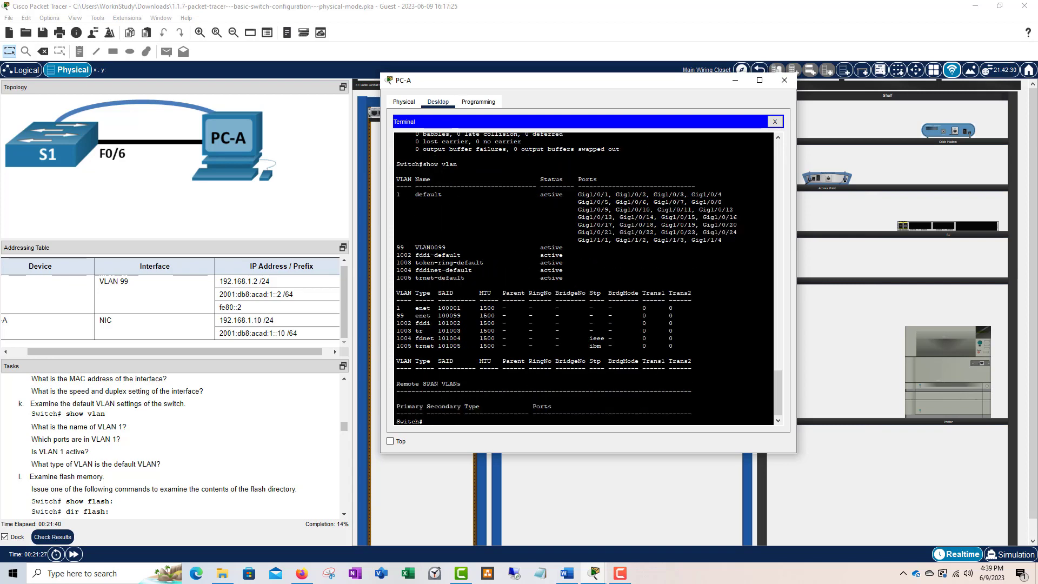
left_click_drag(443, 194, 404, 194)
left_click_drag(458, 163, 400, 165)
left_click_drag(461, 194, 415, 194)
left_click(464, 203)
left_click_drag(453, 194, 419, 194)
left_click(464, 208)
- Highlight VLAN 1's active status and the full list of ports it holds
left_click_drag(578, 194, 722, 240)
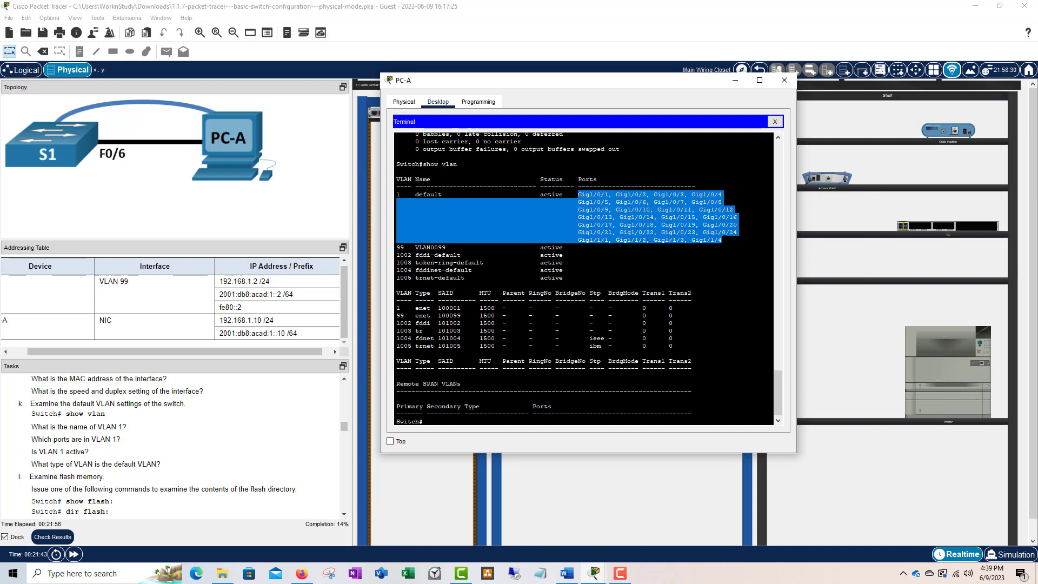
left_click(722, 253)
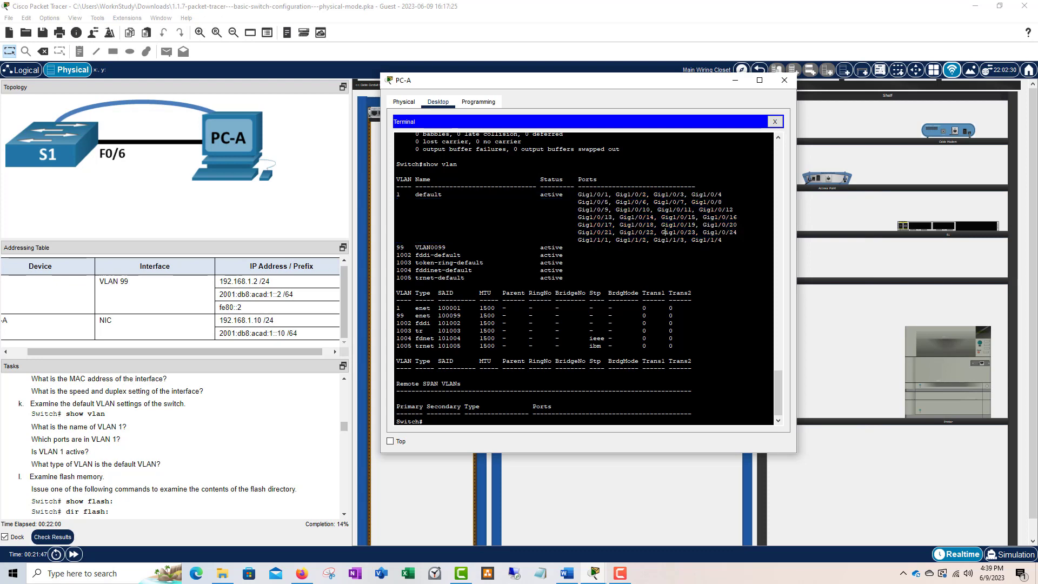
left_click_drag(722, 240, 586, 202)
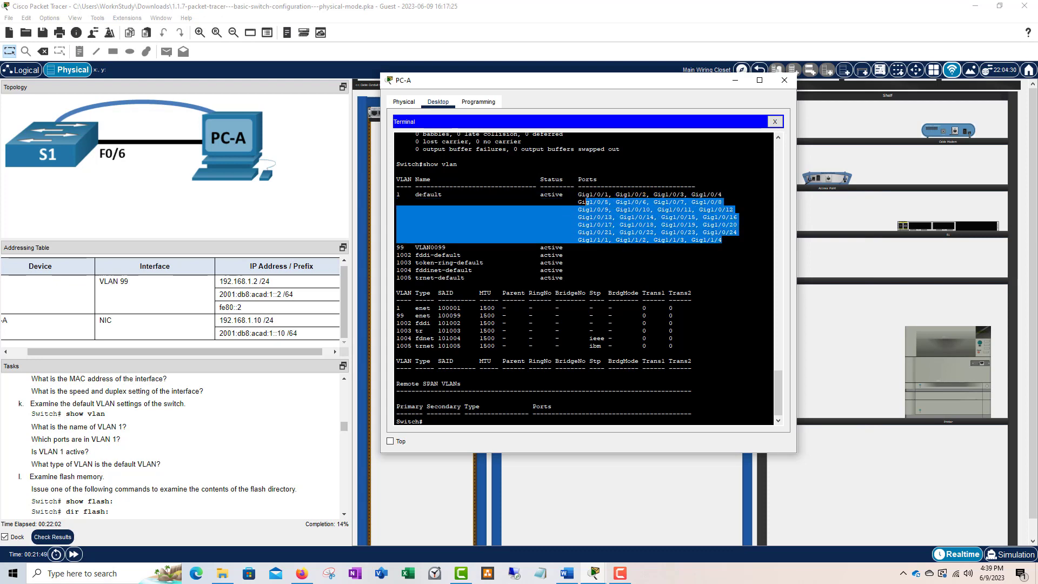
left_click(598, 202)
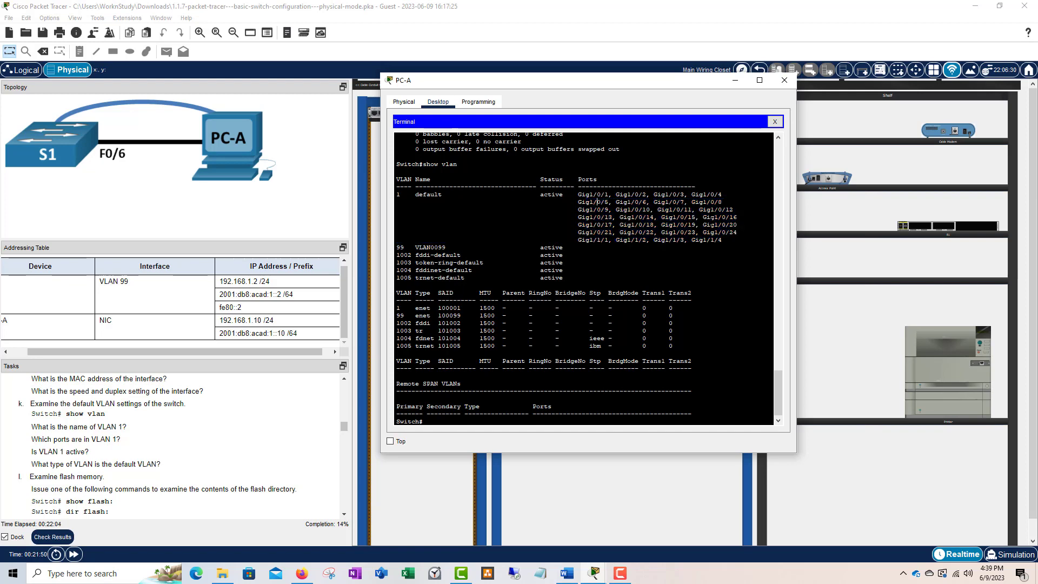
left_click_drag(723, 240, 658, 225)
left_click_drag(542, 194, 397, 195)
left_click(554, 200)
left_click_drag(566, 194, 536, 195)
scroll(141, 431, "down", 1)
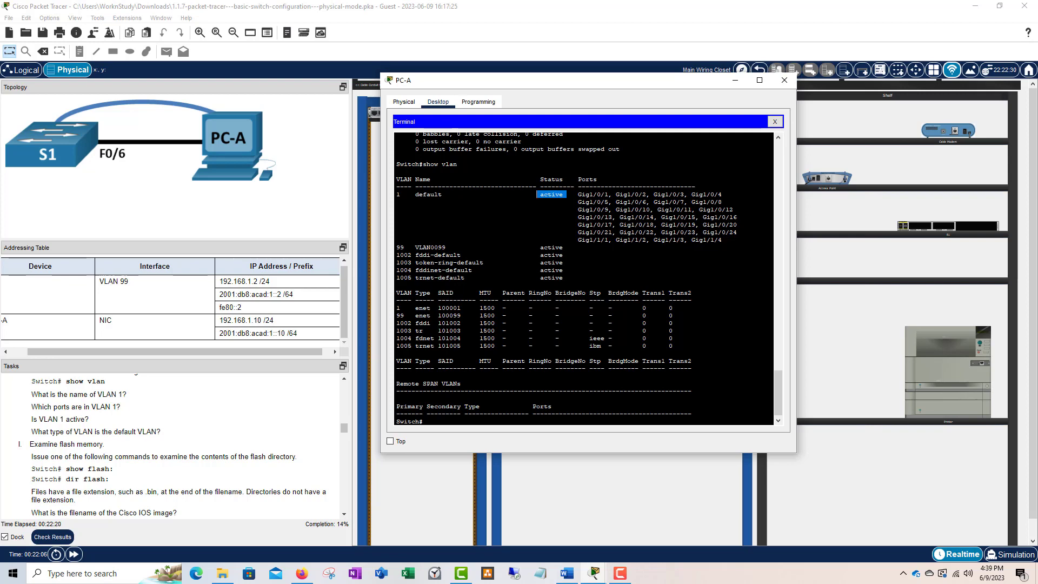
left_click(532, 197)
left_click_drag(442, 195, 419, 195)
left_click(472, 209)
left_click_drag(738, 232, 541, 210)
left_click(427, 210)
scroll(109, 433, "down", 1)
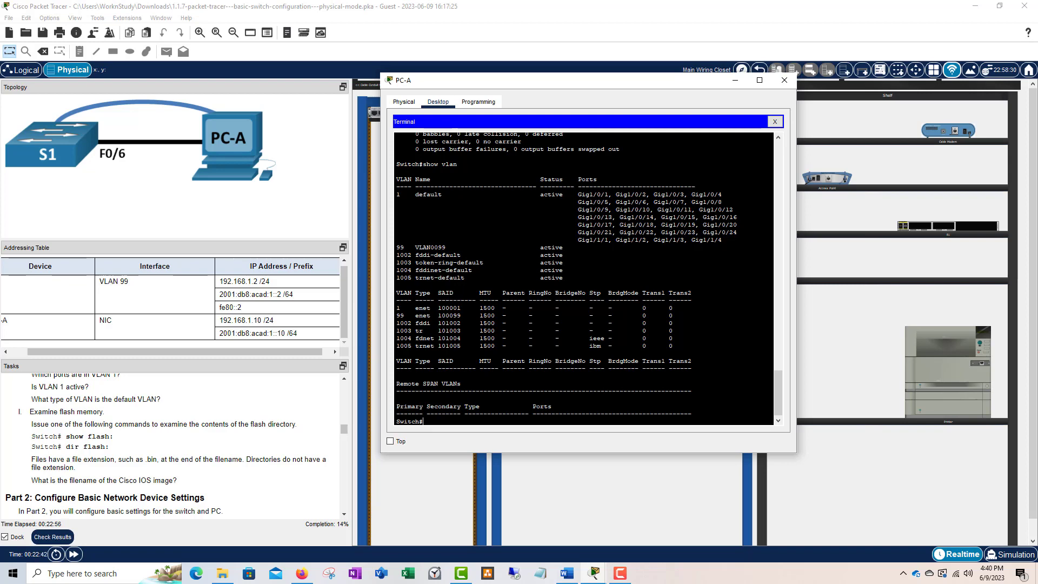
- Run show flash and mark the cat3k_caa-universalk9.16.03.02.SPA.bin image and vlan.dat
type("show flash:")
key("Return")
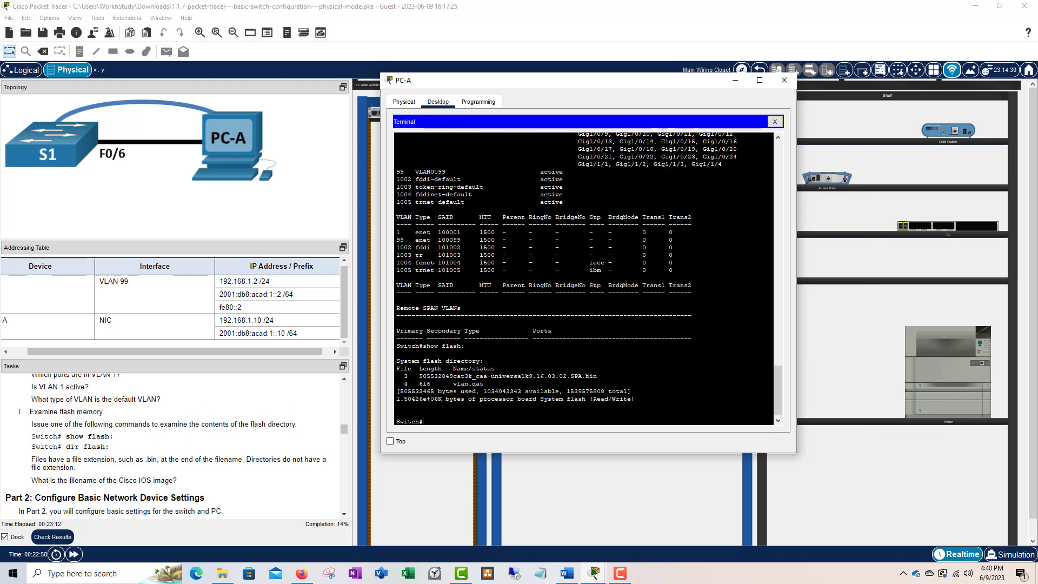
left_click_drag(597, 376, 415, 375)
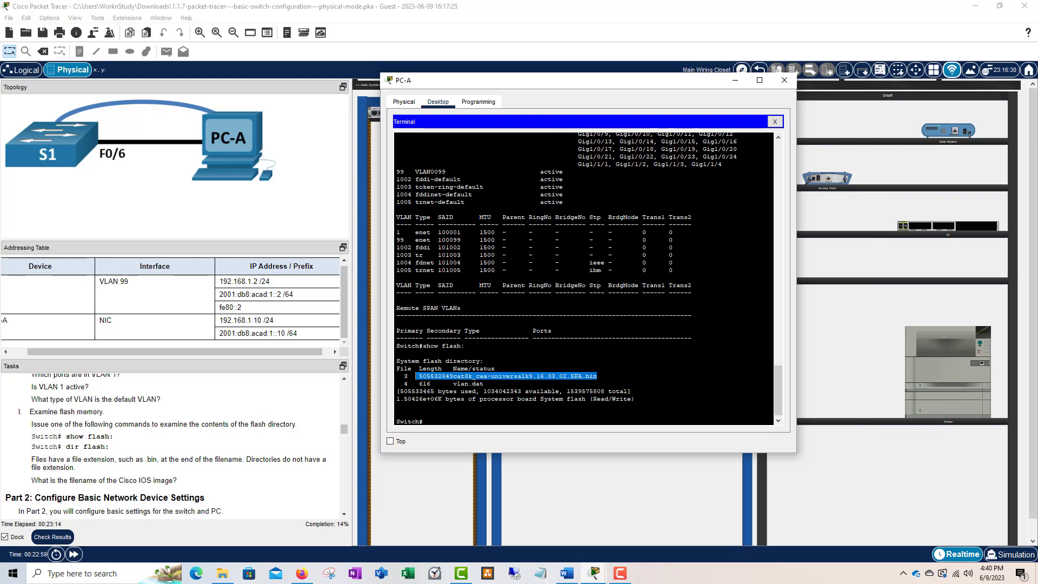
left_click_drag(484, 383, 433, 384)
left_click(434, 384)
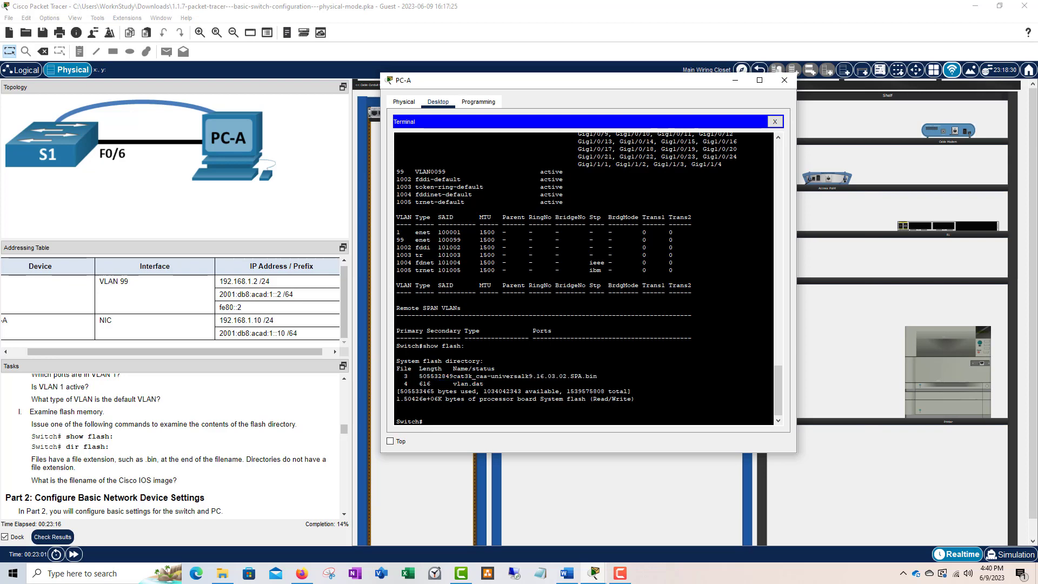
left_click_drag(597, 376, 420, 376)
left_click_drag(597, 376, 418, 376)
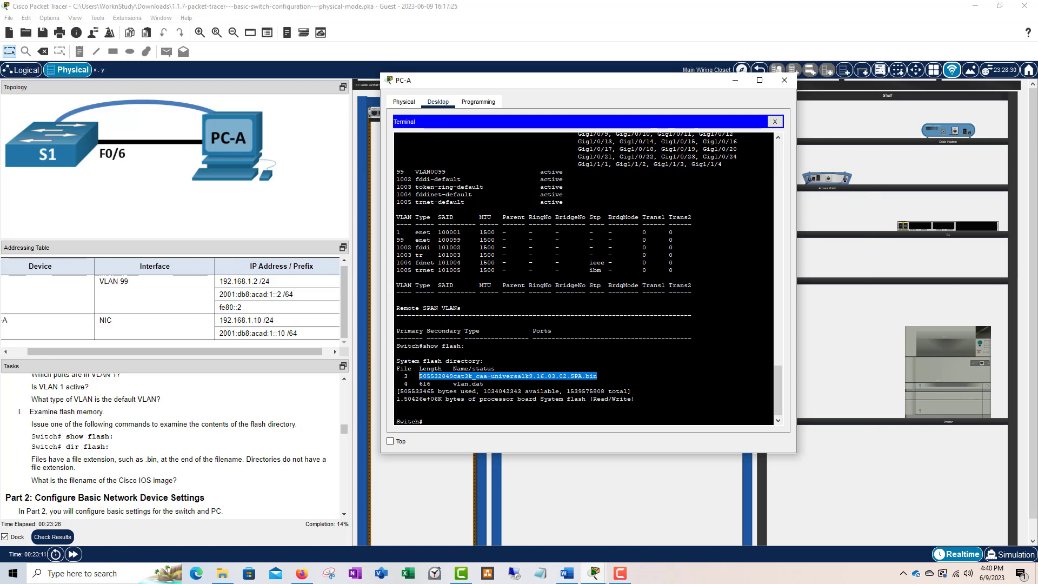
left_click_drag(484, 384, 453, 384)
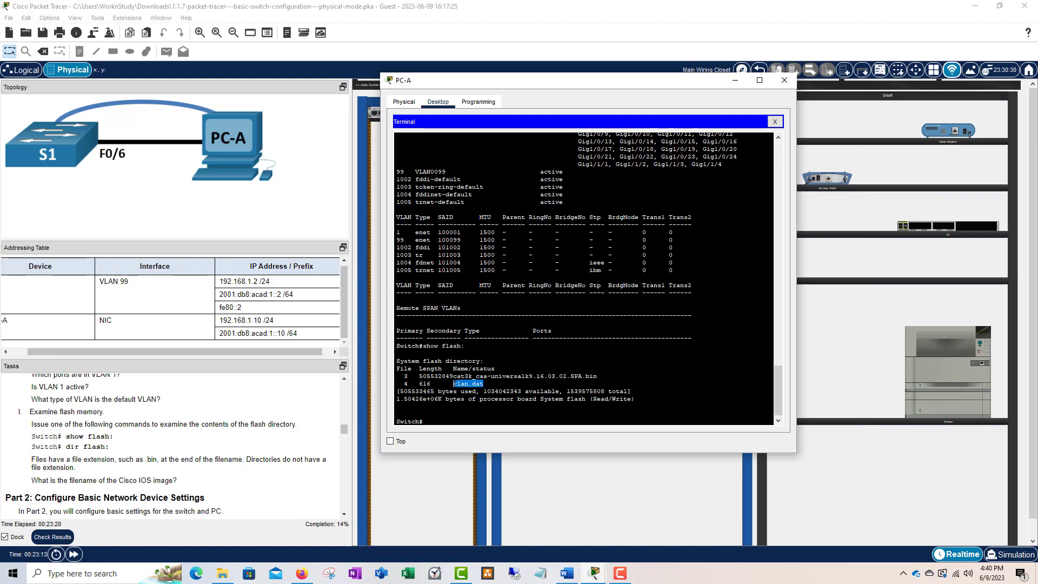
left_click(461, 425)
- Run dir flash: and locate the IOS image filename in the listing
type("dir flash:")
key("Return")
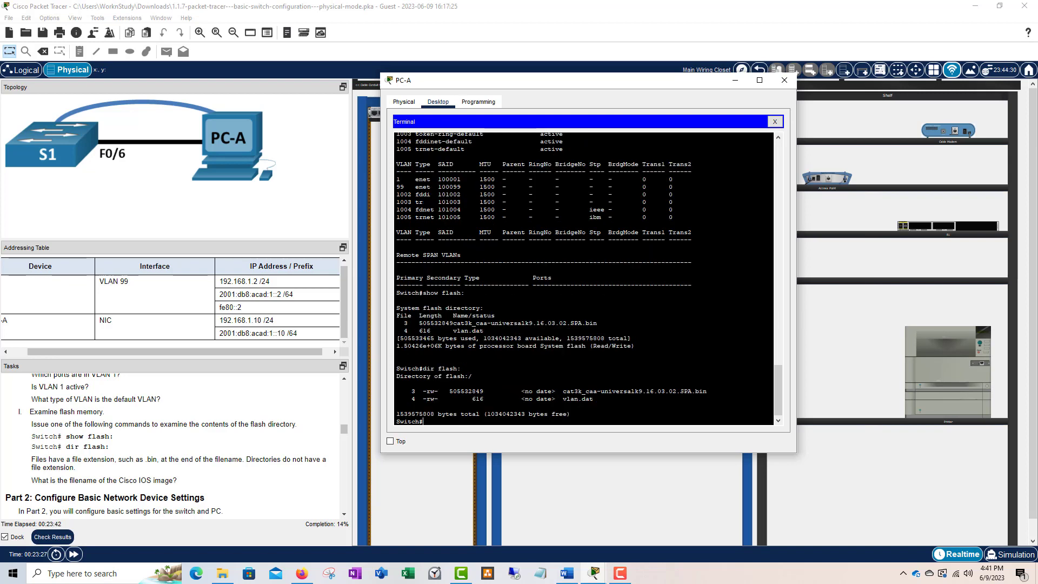
left_click_drag(707, 391, 552, 391)
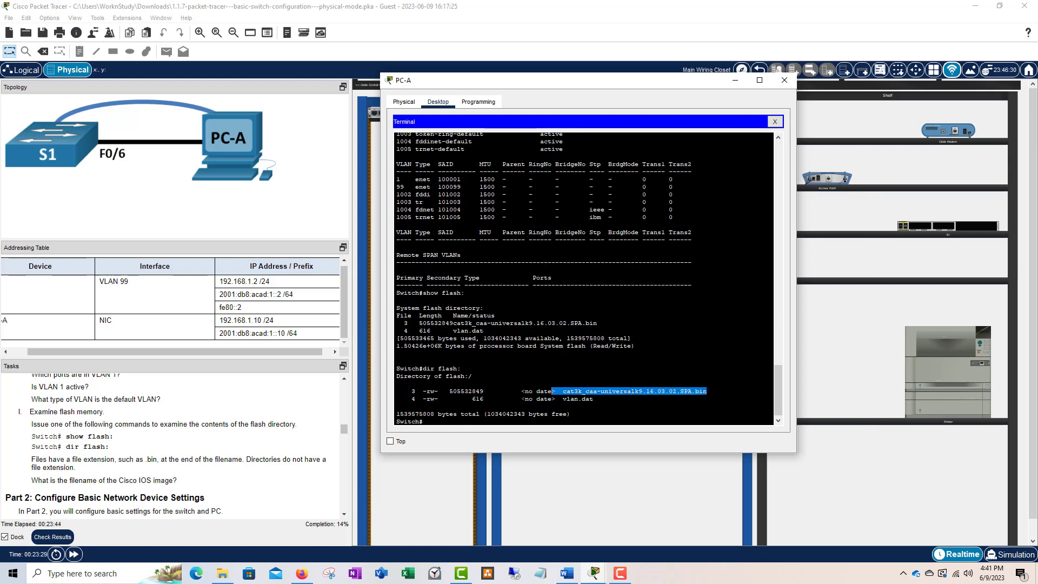
scroll(174, 437, "down", 1)
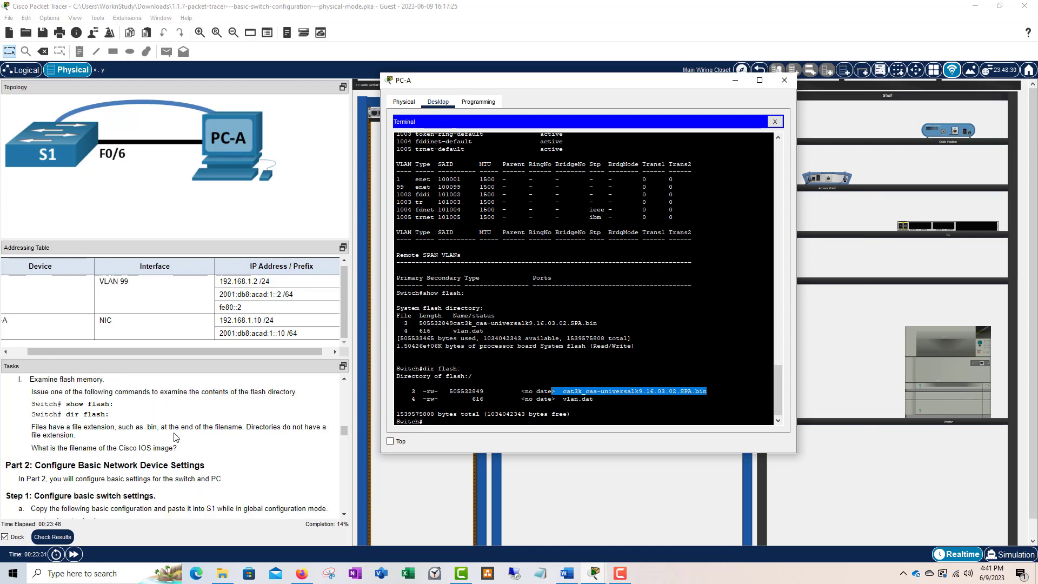
left_click(434, 415)
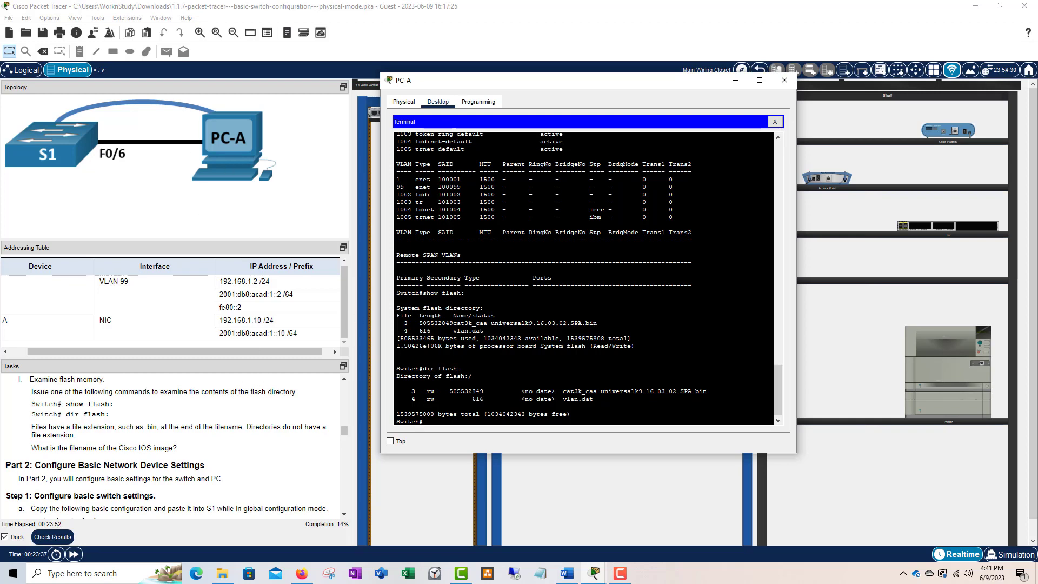
scroll(174, 444, "down", 2)
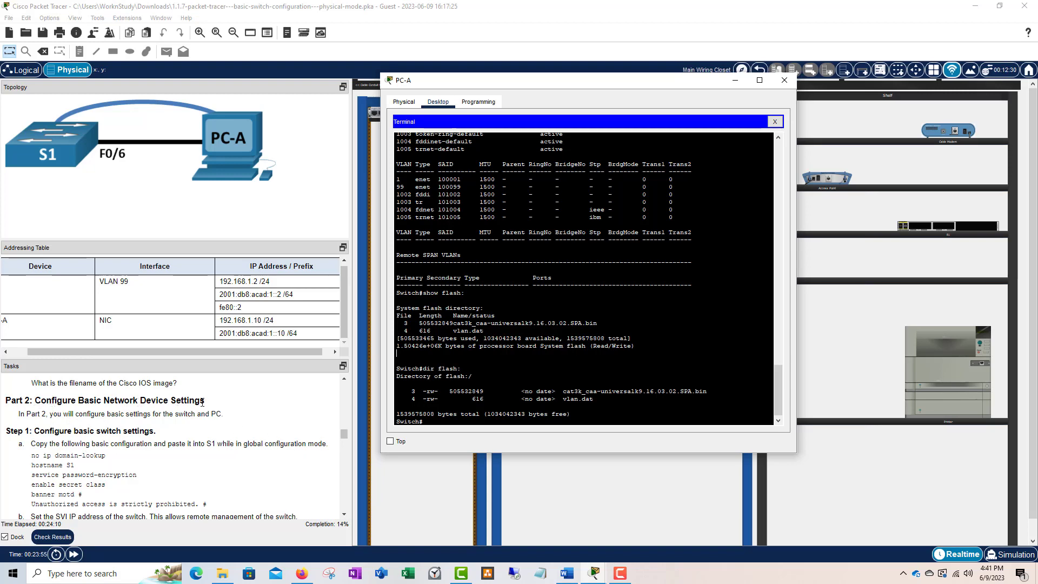
scroll(153, 442, "down", 1)
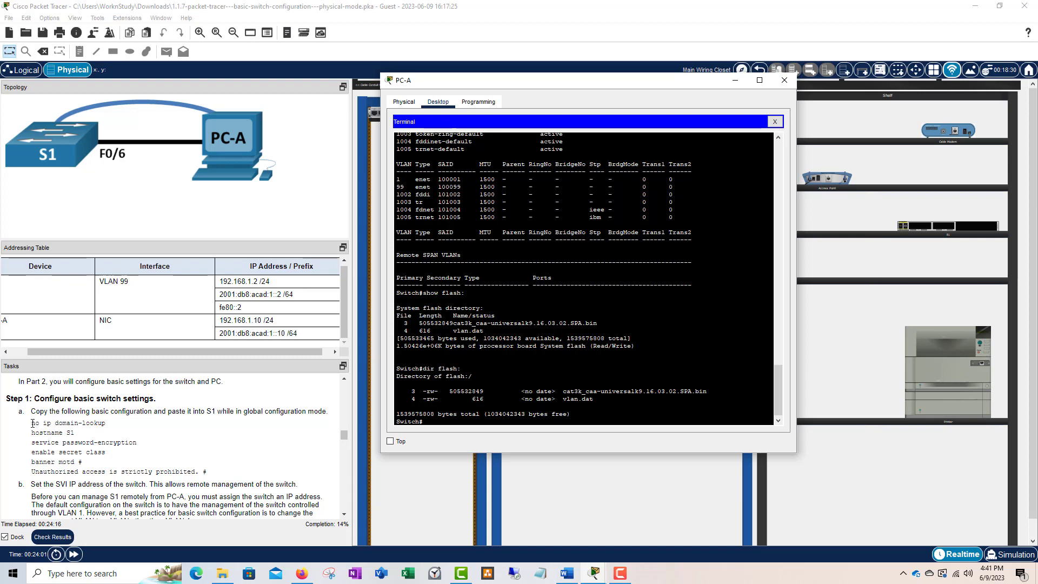
- Select the Step 1 basic configuration commands and read through Part 2 steps a–g and Step 2
left_click_drag(31, 423, 211, 474)
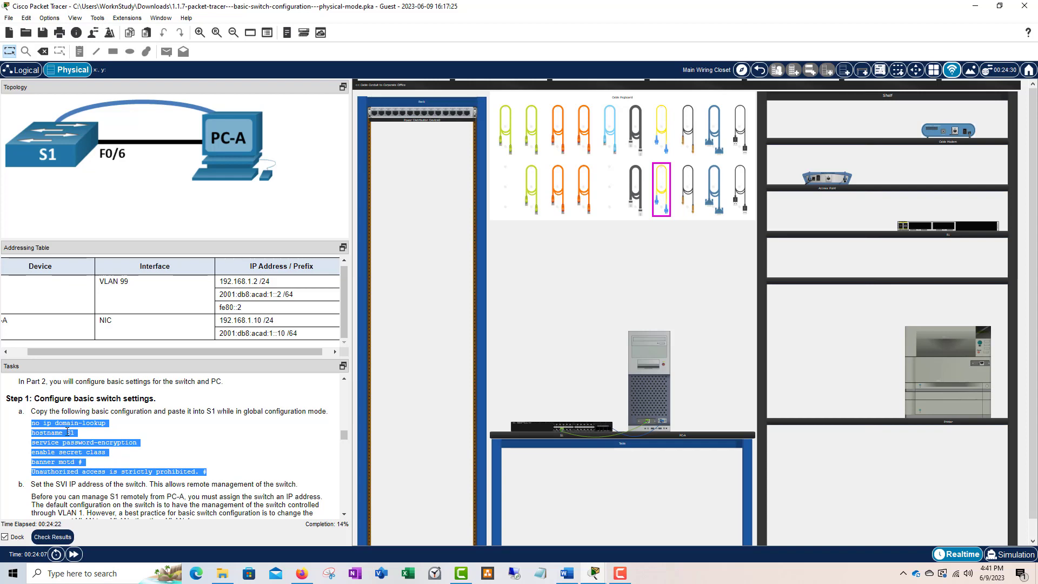
left_click_drag(32, 424, 210, 471)
scroll(226, 442, "down", 1)
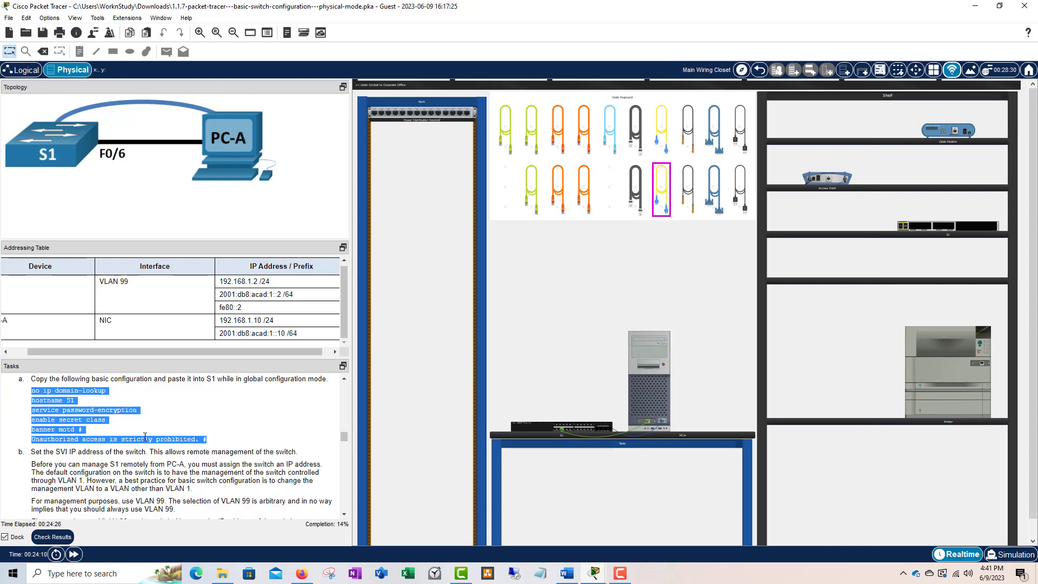
scroll(145, 437, "down", 3)
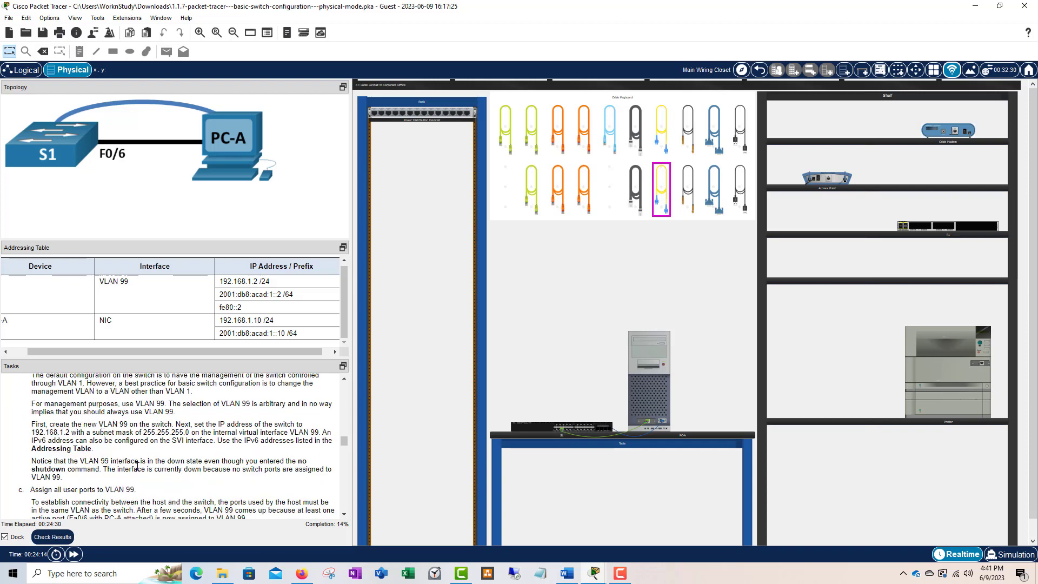
scroll(176, 460, "up", 1)
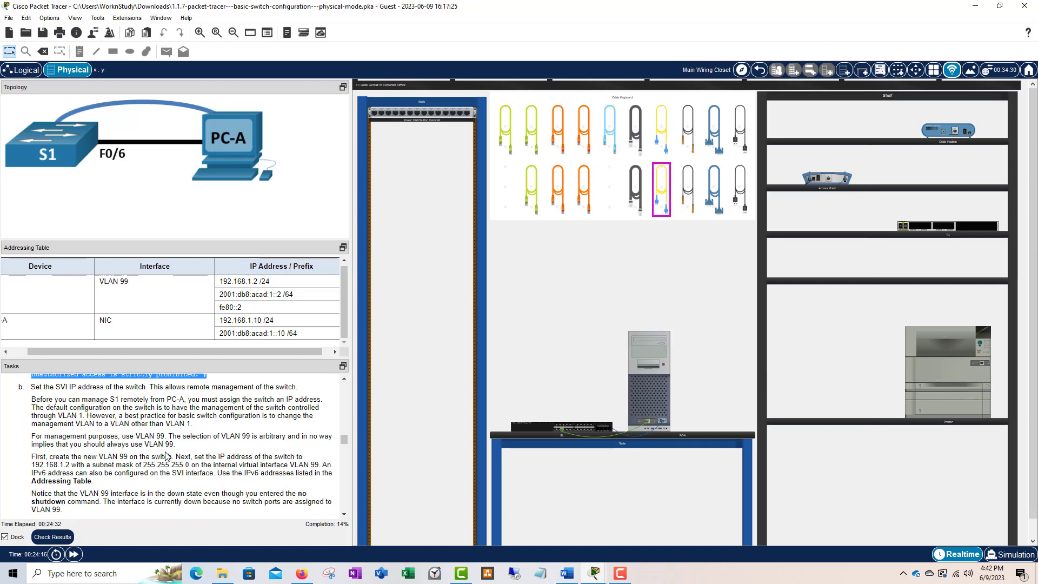
scroll(164, 435, "down", 1)
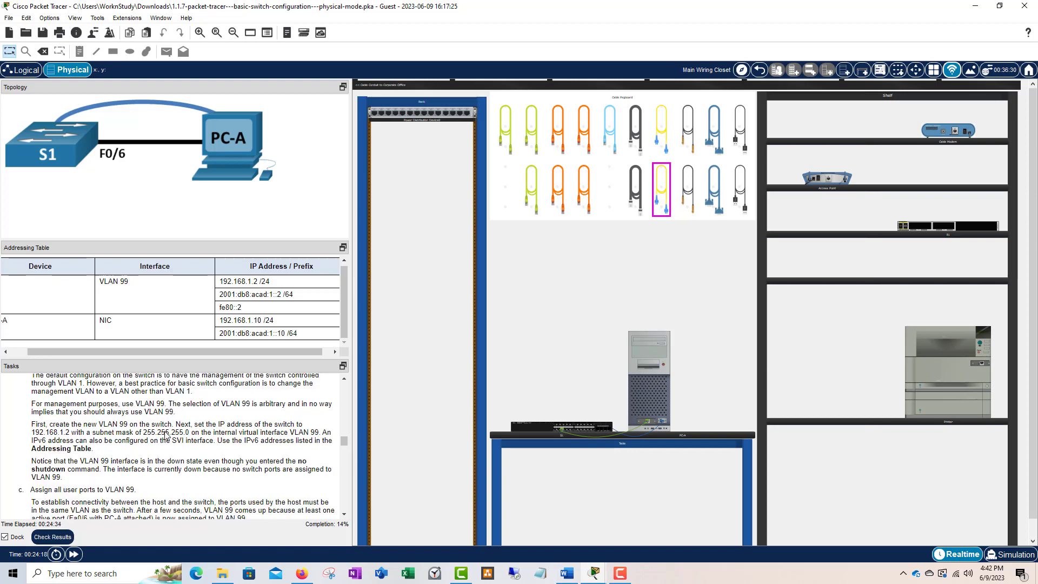
scroll(165, 435, "down", 2)
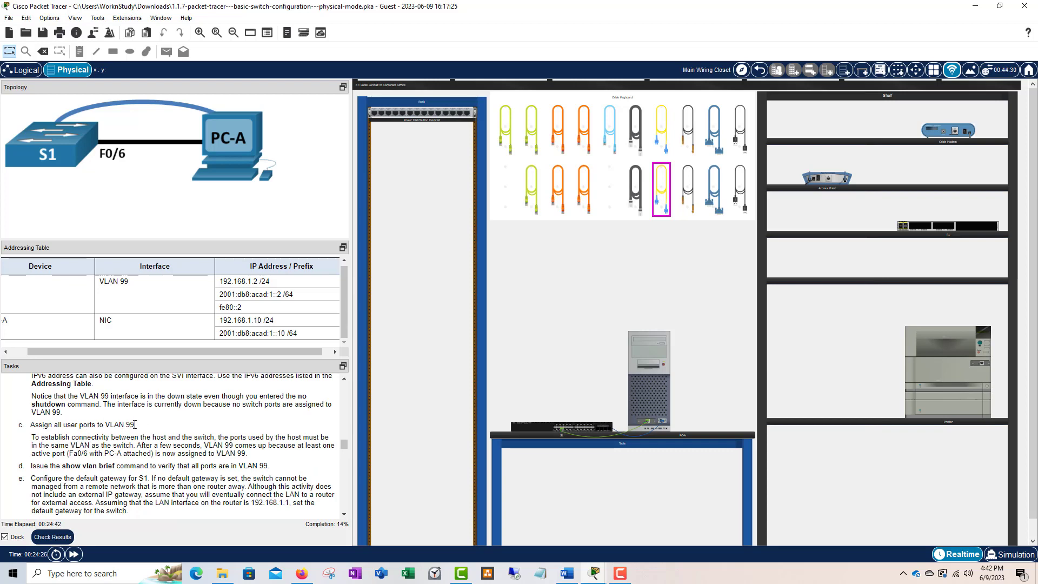
scroll(133, 455, "down", 1)
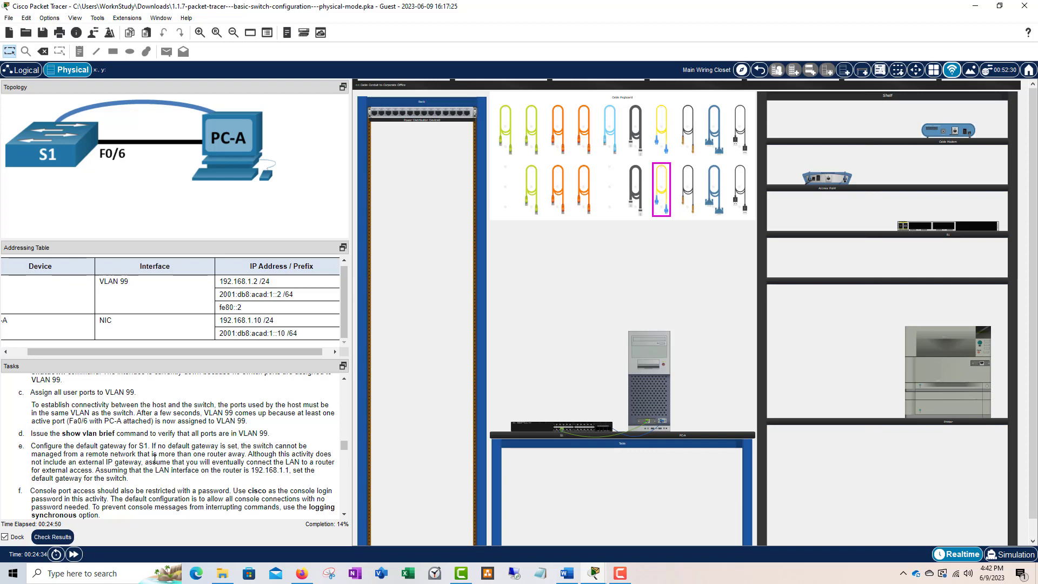
scroll(155, 459, "down", 2)
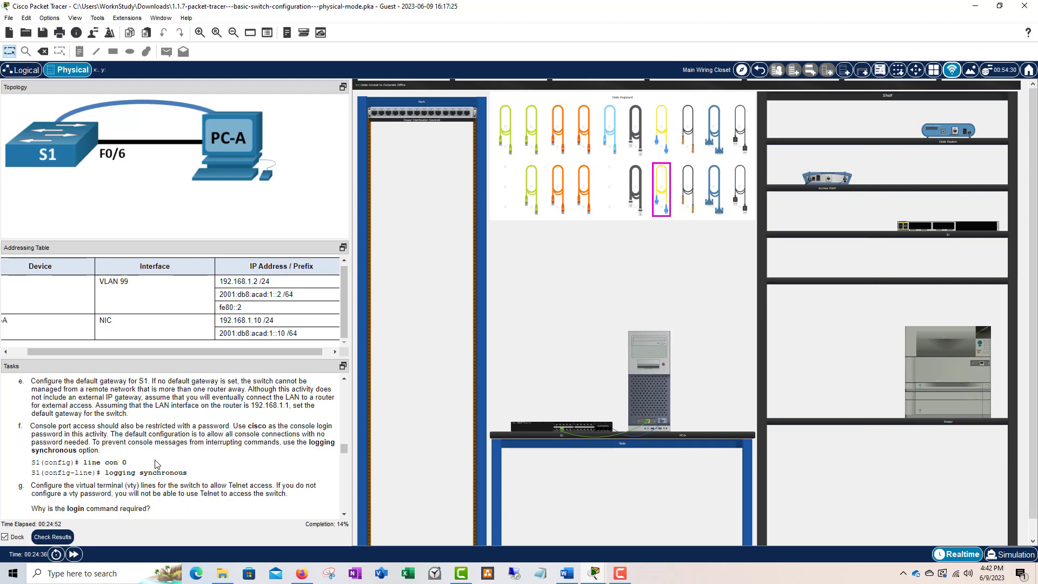
scroll(109, 454, "down", 1)
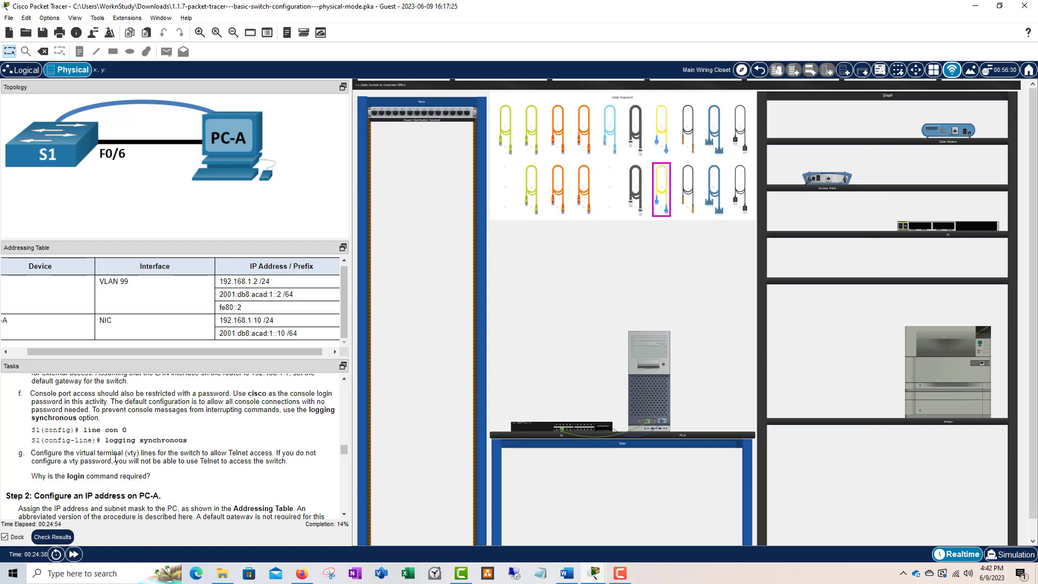
scroll(186, 471, "up", 1)
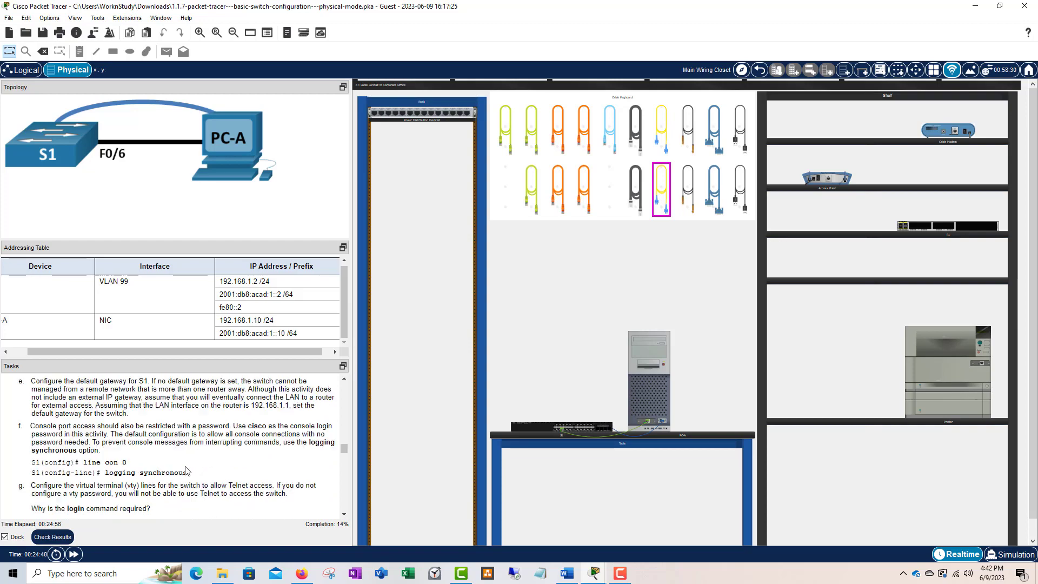
scroll(187, 470, "up", 6)
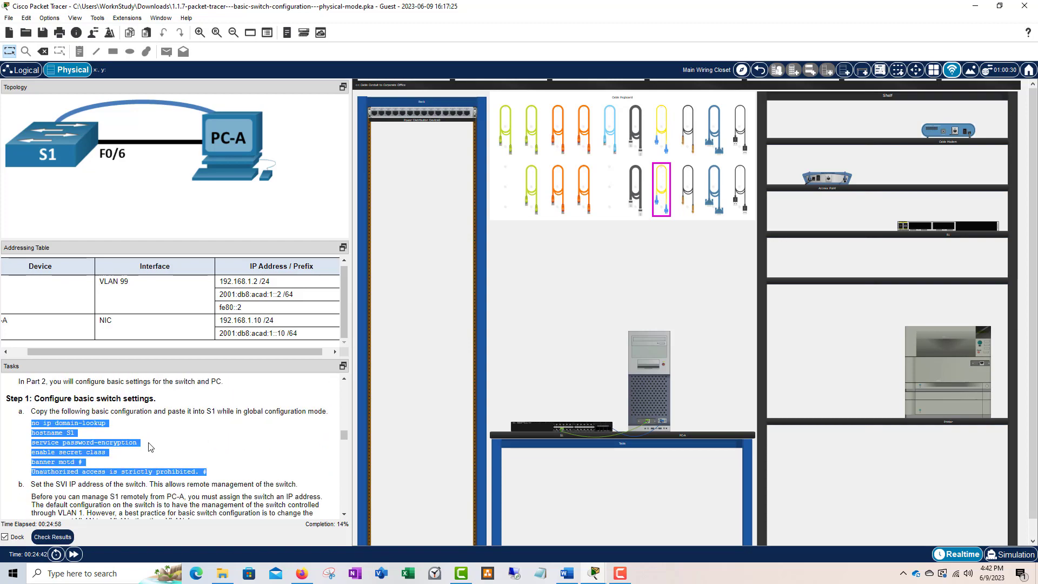
left_click(150, 446)
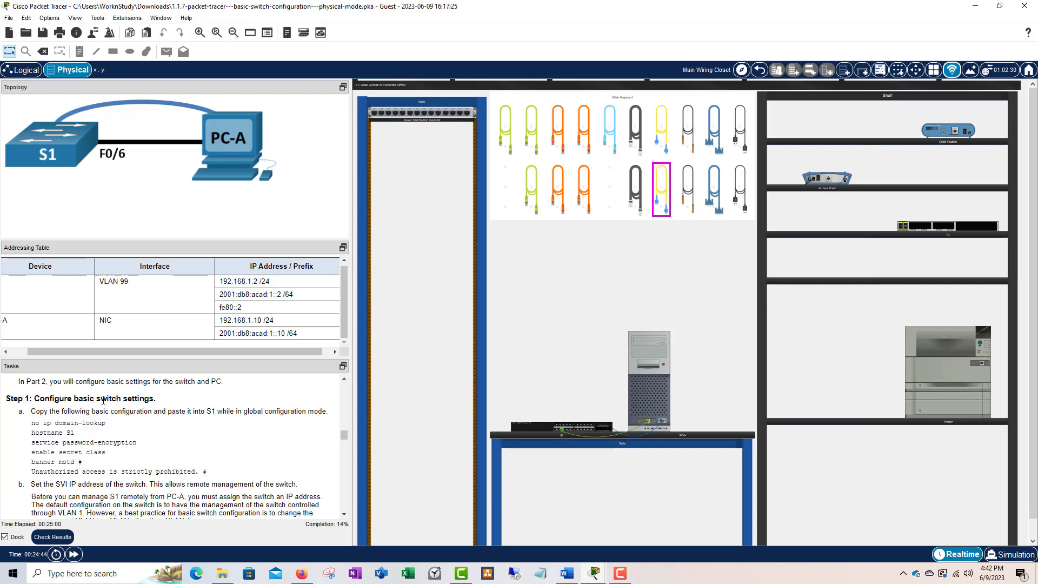
- On PC-A's terminal, enter configure terminal and point out the S1(config)# prompt
left_click(650, 426)
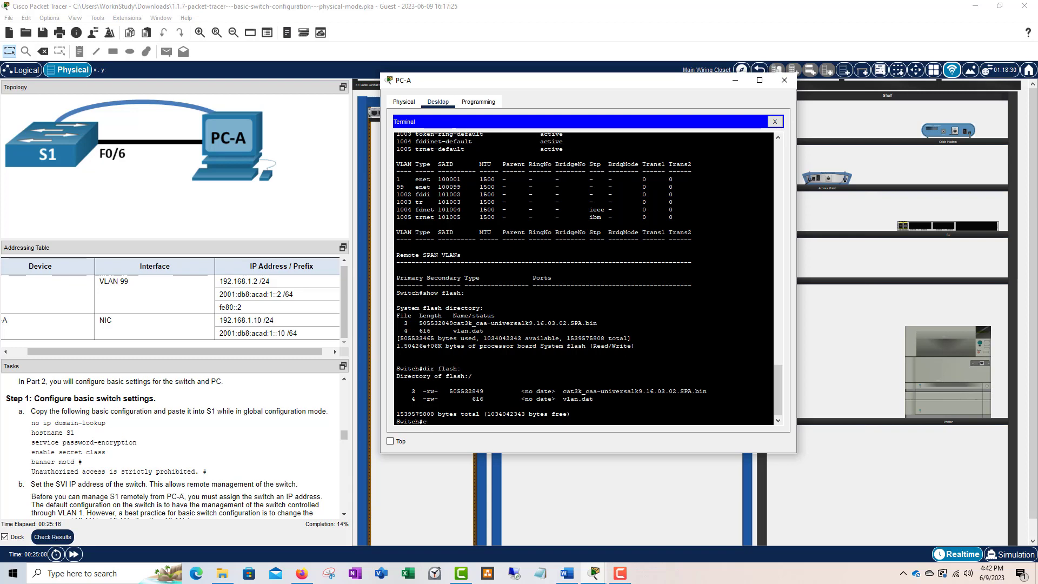
type("onfig")
type("t")
key("Tab")
type("term")
key("Tab")
key("Return")
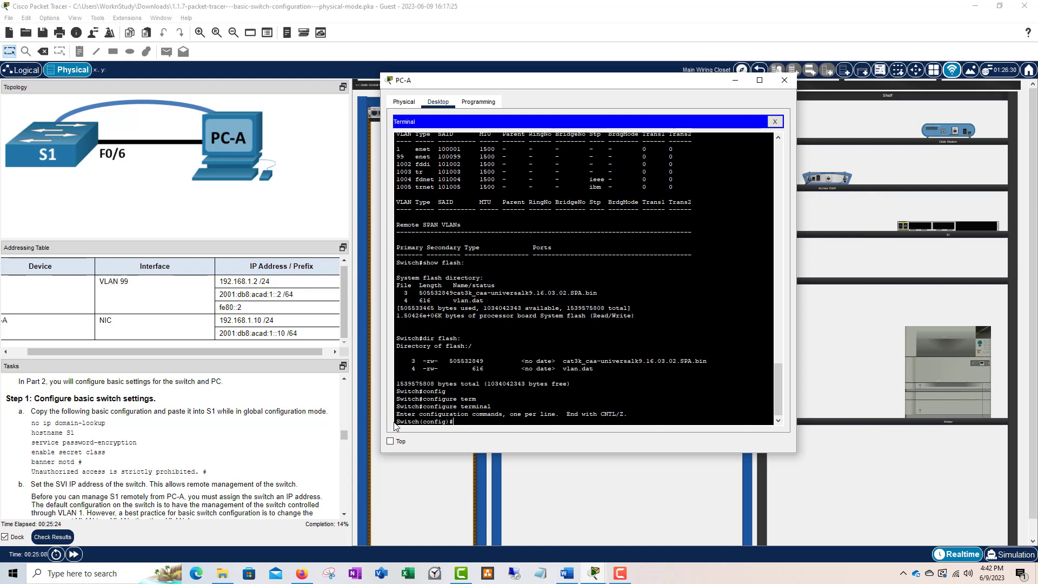
left_click_drag(455, 422, 425, 425)
left_click(459, 420)
left_click(429, 423)
left_click(495, 426)
- Disable DNS lookup with no ip domain-lookup and highlight the command
type("no ip domain")
key("Tab")
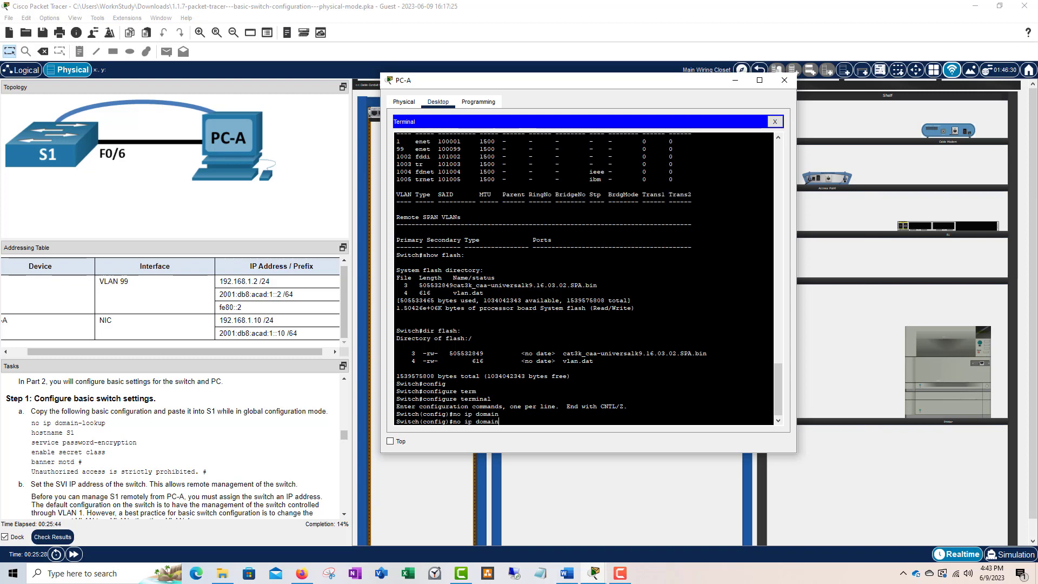
type("-l")
key("Tab")
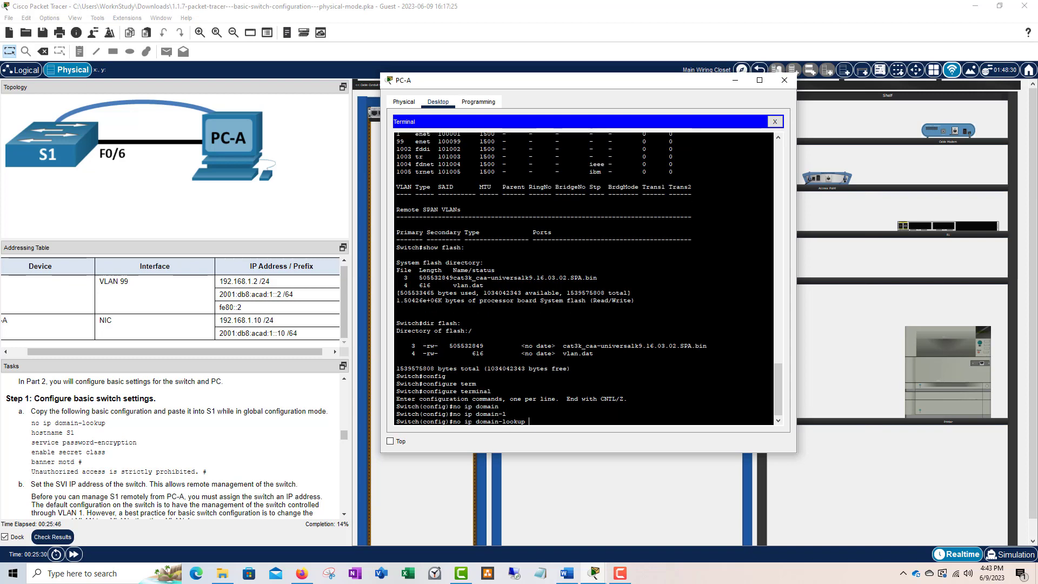
key("Return")
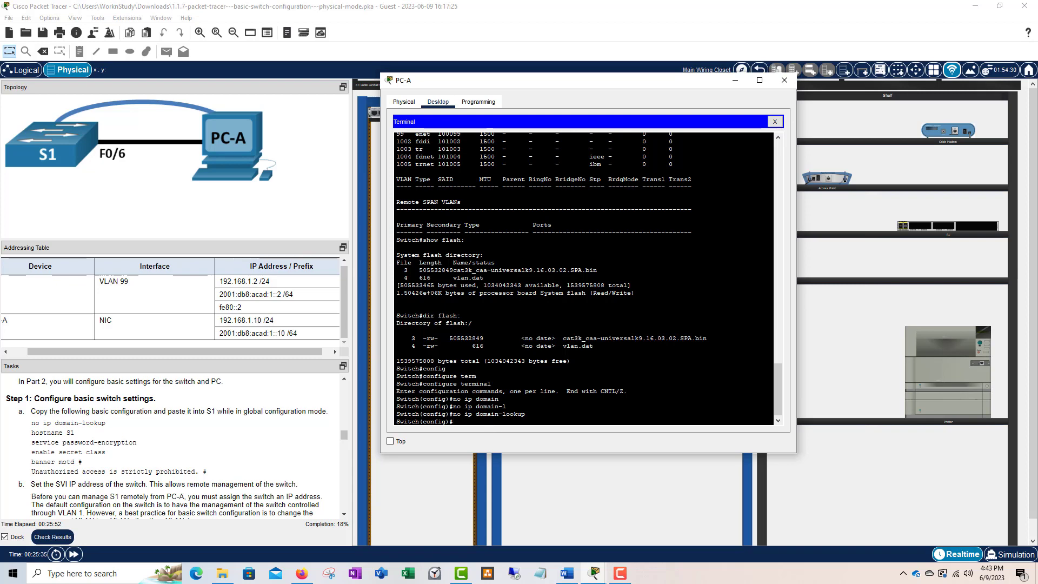
left_click_drag(525, 414, 464, 414)
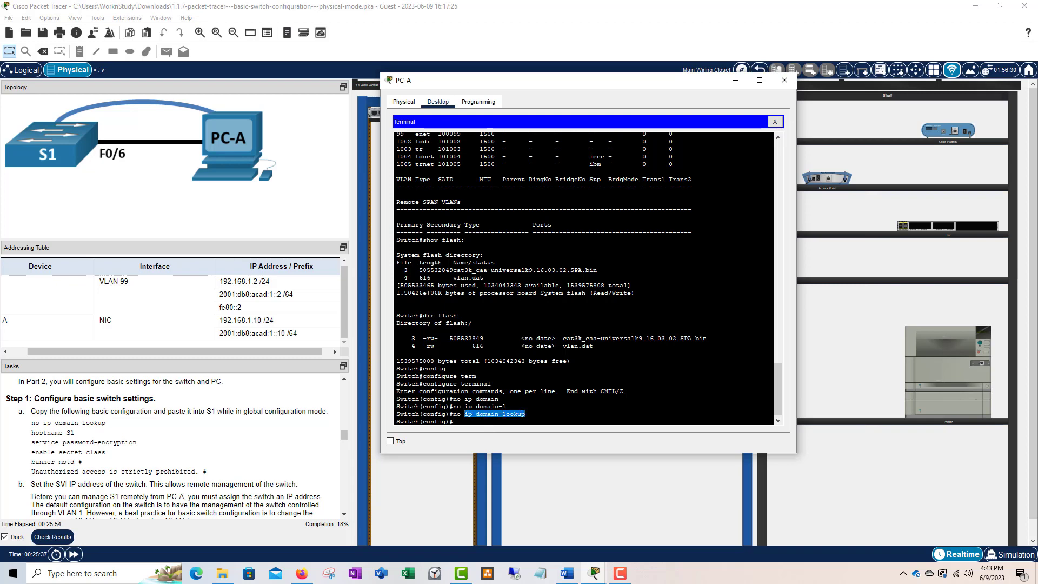
left_click(455, 424)
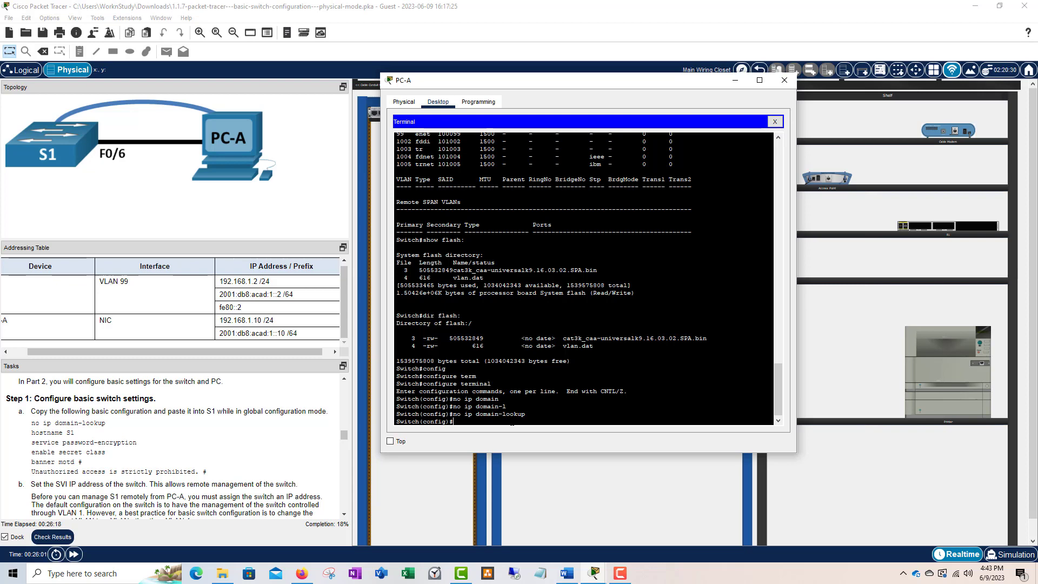
- Rename the switch with hostname S1 and point out the new S1 prompt
type("hostname S1")
key("Return")
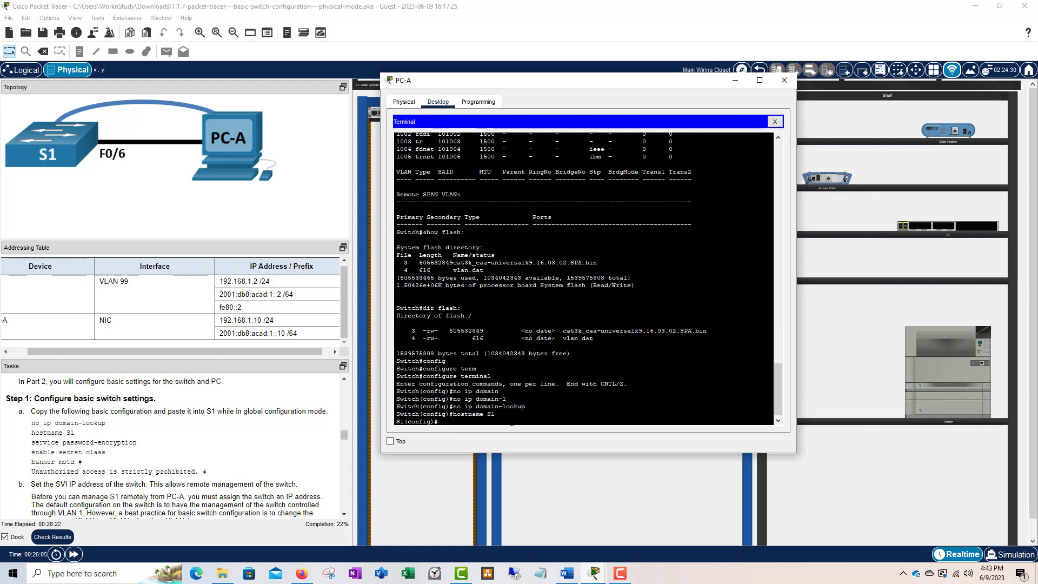
left_click_drag(495, 414, 398, 414)
left_click(454, 416)
left_click(495, 414)
left_click(420, 415)
left_click_drag(495, 414, 396, 422)
left_click(421, 423)
- Run service password-encryption and highlight the command for emphasis
type("service pass")
key("Tab")
key("Return")
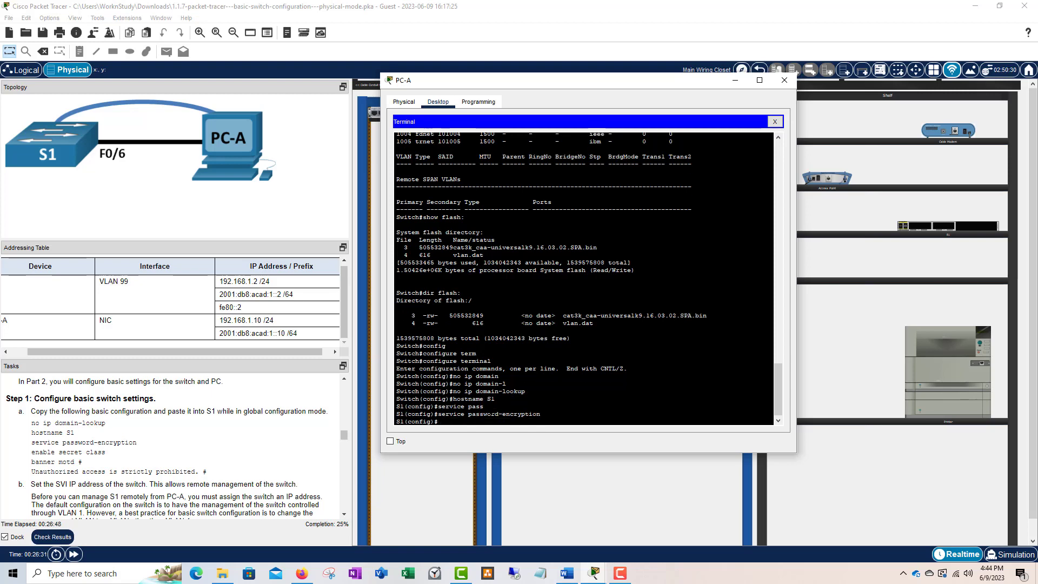
left_click_drag(540, 414, 439, 415)
left_click(451, 416)
left_click_drag(540, 414, 438, 414)
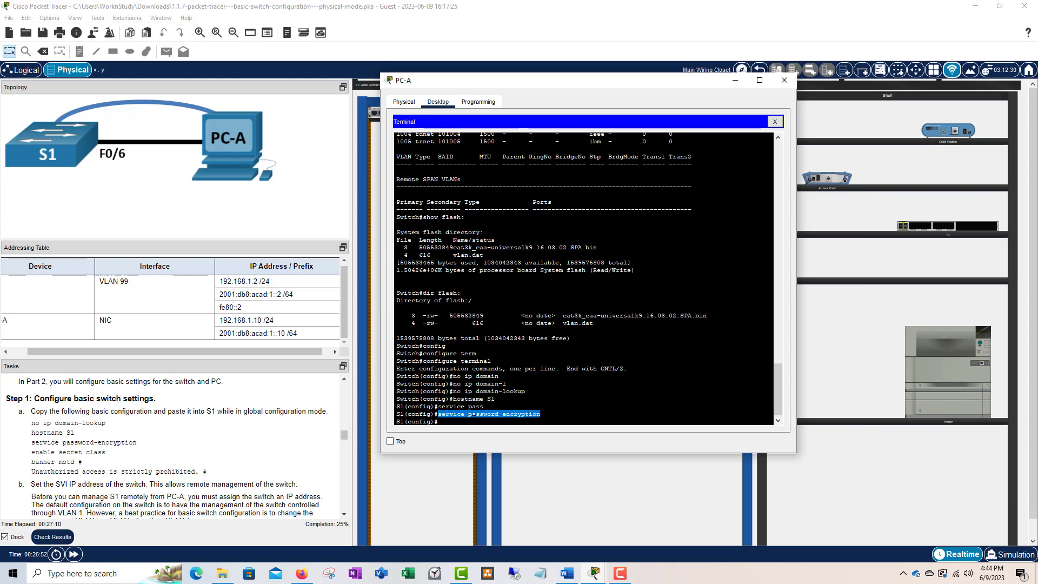
left_click(542, 415)
left_click_drag(542, 414, 442, 417)
left_click_drag(542, 414, 438, 414)
left_click(469, 424)
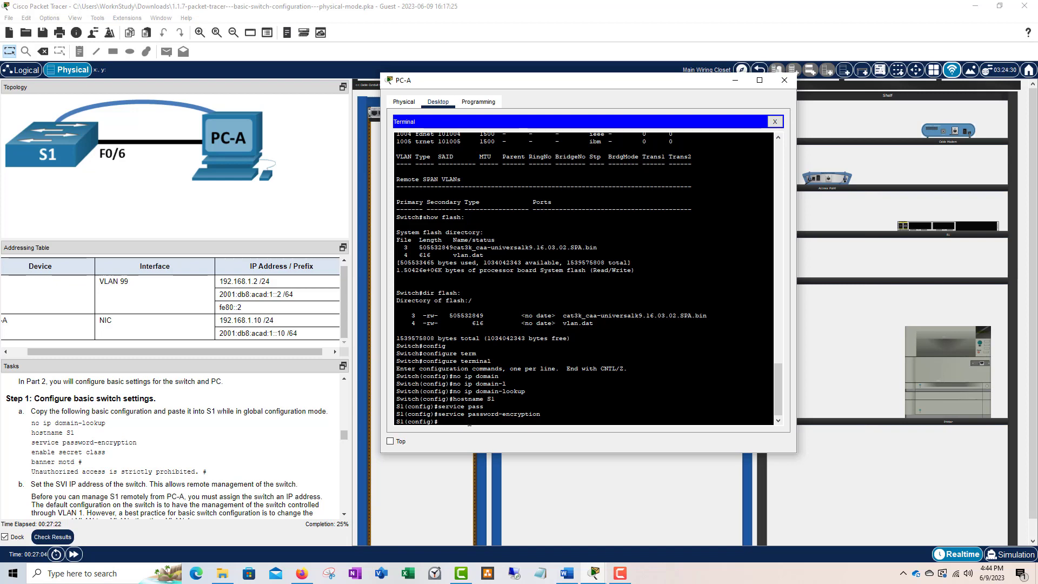
- Run enable secret with the privileged-mode password and highlight the password on that line
type("enable secr")
key("Tab")
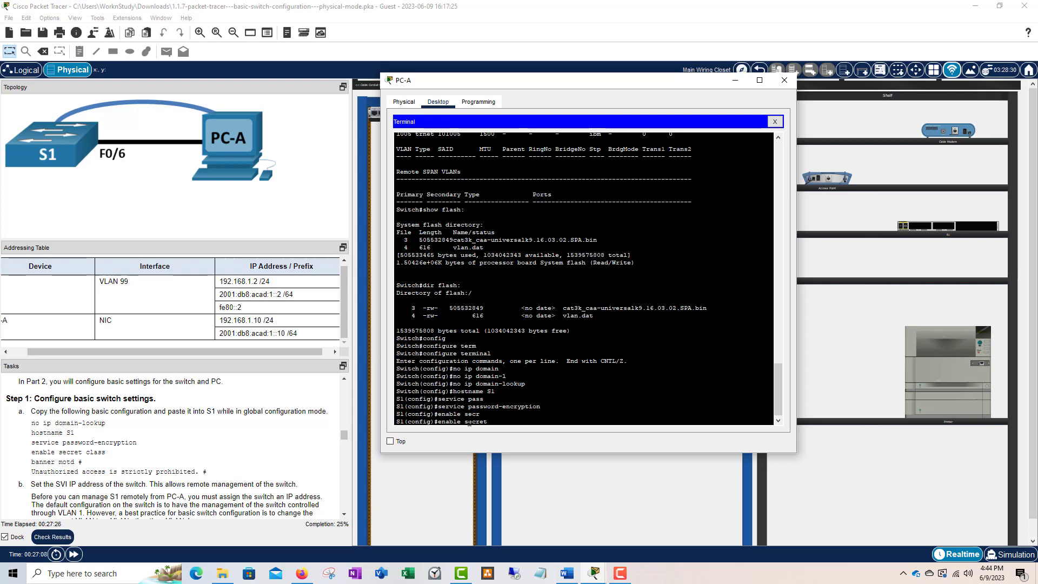
type("class")
key("Return")
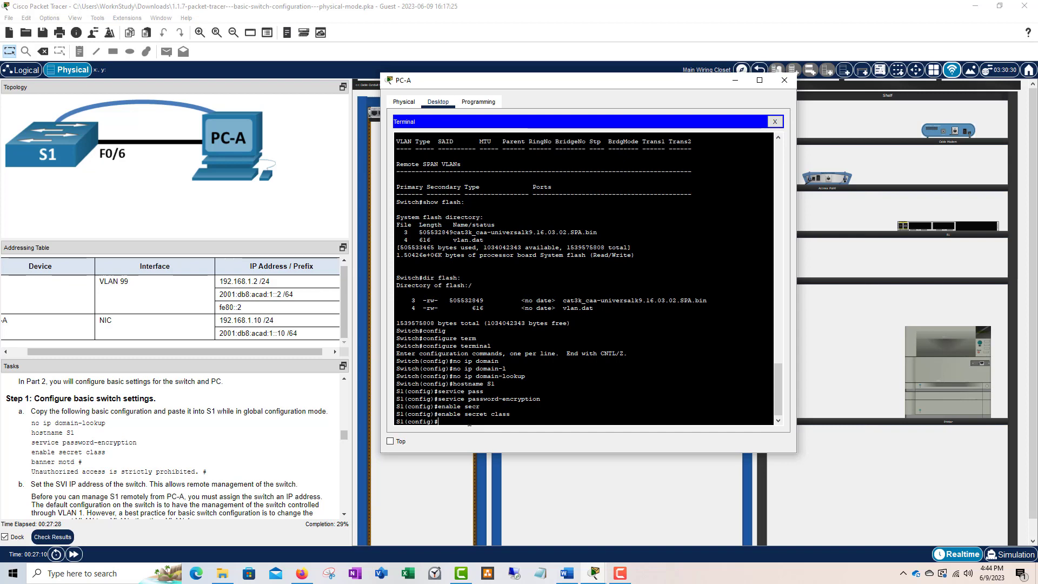
left_click_drag(511, 414, 491, 414)
left_click(504, 414)
mouse_move(488, 414)
left_mouse_down()
mouse_move(464, 415)
mouse_move(501, 414)
mouse_move(490, 414)
left_mouse_up()
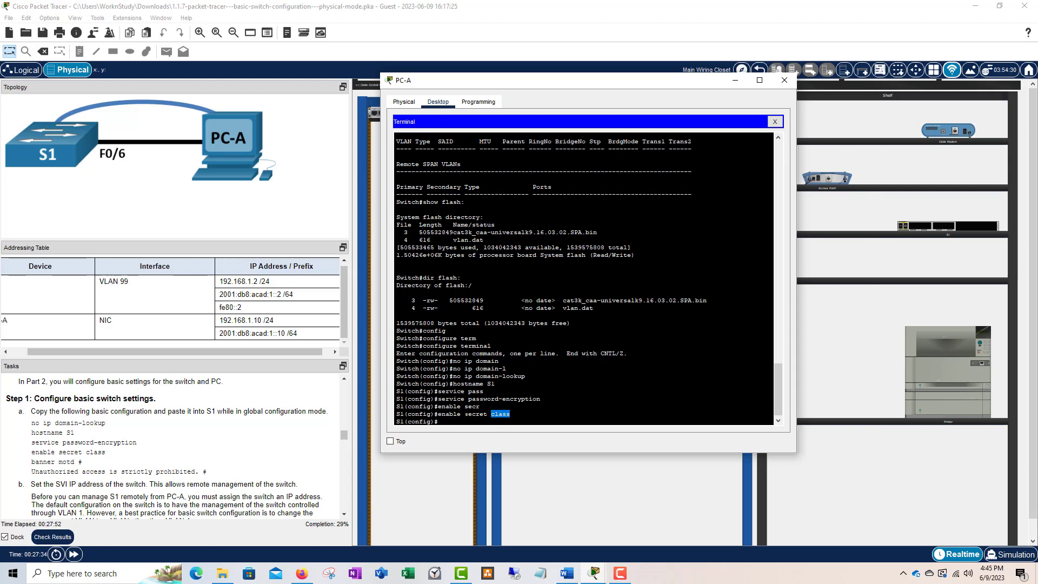
left_click(480, 406)
double_click(500, 413)
left_click(500, 415)
left_click_drag(510, 414, 495, 414)
left_click(493, 414)
- Start banner motd # and type 'Unauthorized access is strictly prohibited'
type("banner motd #")
key("Return")
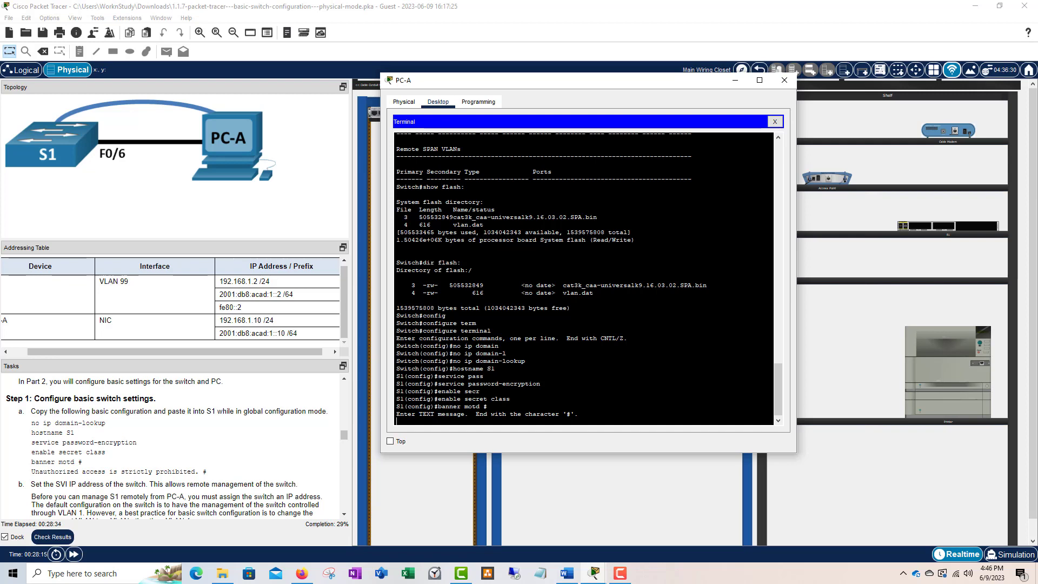
type("U")
type("nauthorized")
type("access is strictly probi")
key("BackSpace")
type("ibited.")
- Close the banner with the # delimiter, returning to the S1(config)# prompt
double_click(569, 413)
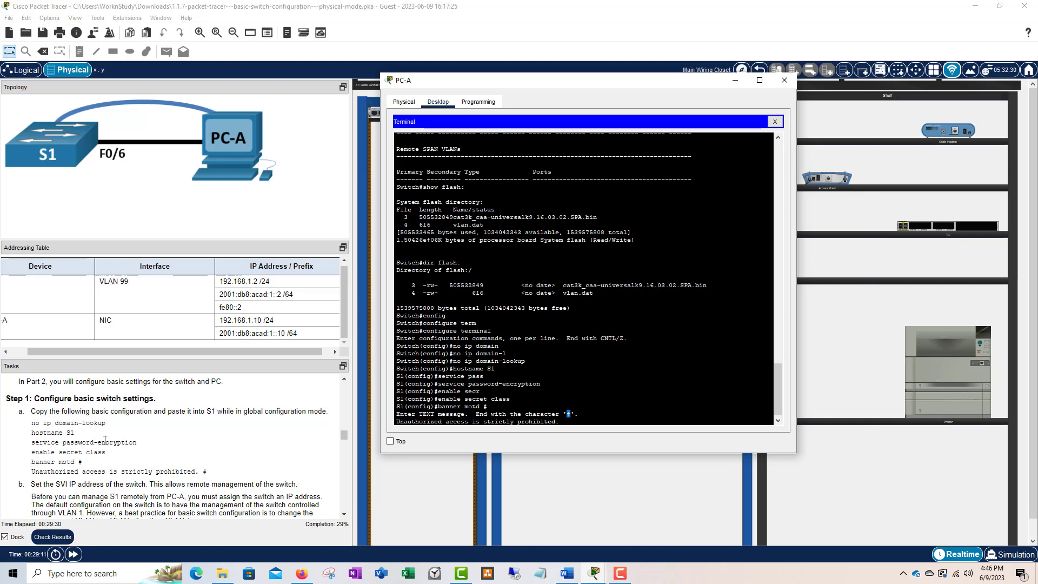
left_click(567, 425)
double_click(569, 414)
left_click(571, 423)
type("#")
key("Return")
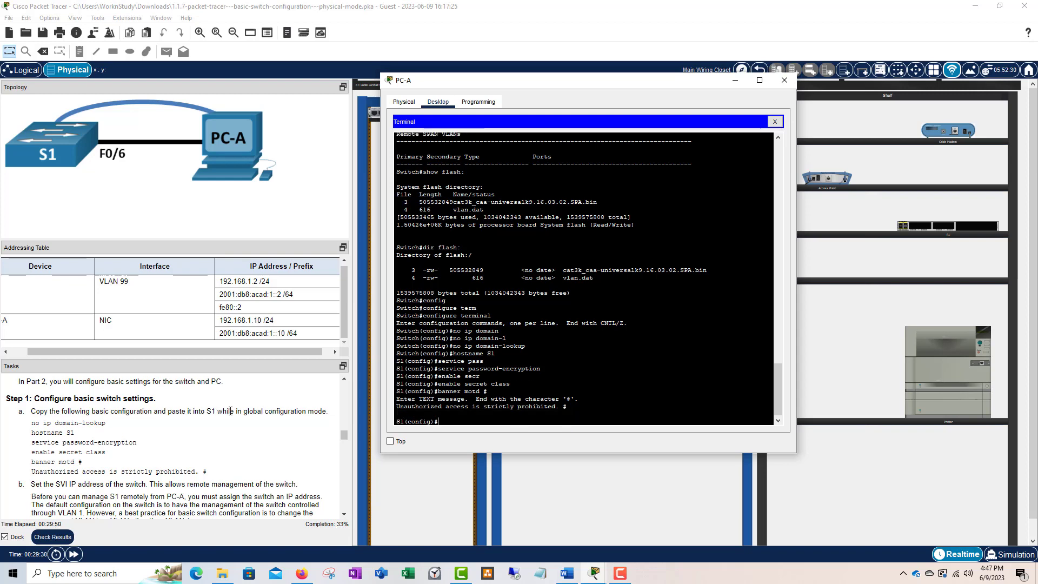
scroll(229, 424, "down", 1)
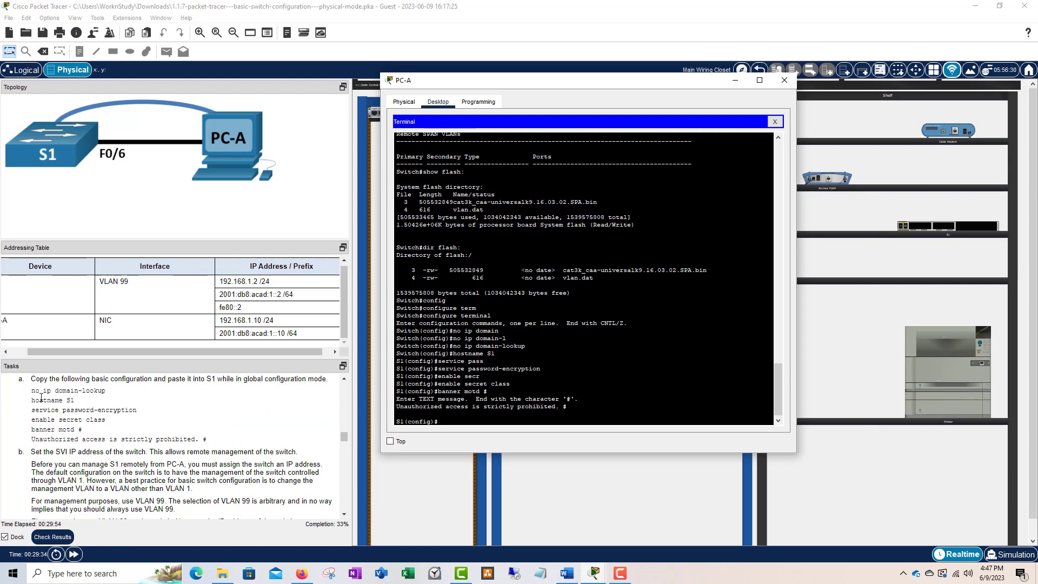
scroll(48, 389, "up", 1)
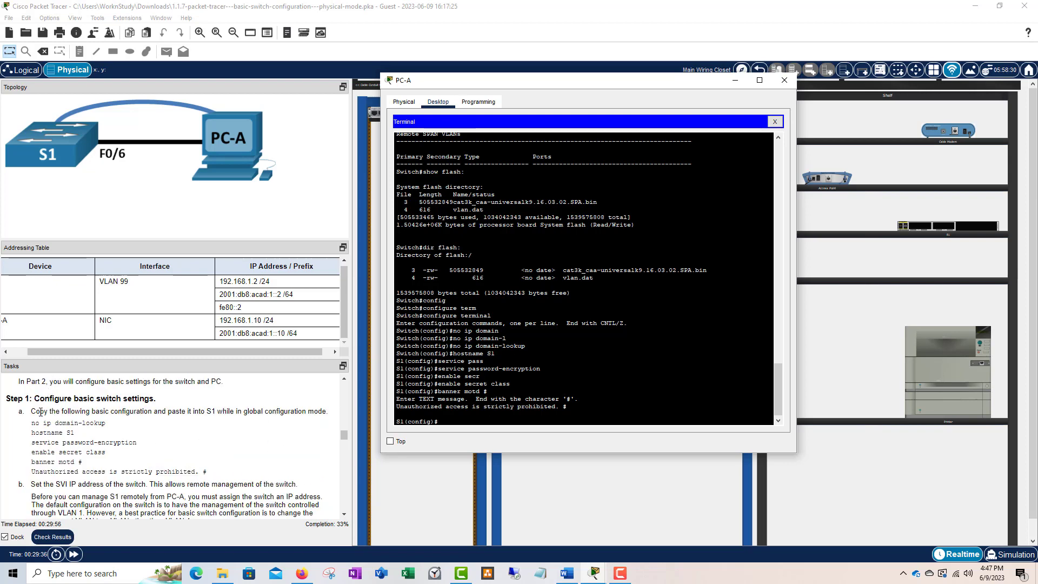
scroll(52, 412, "down", 1)
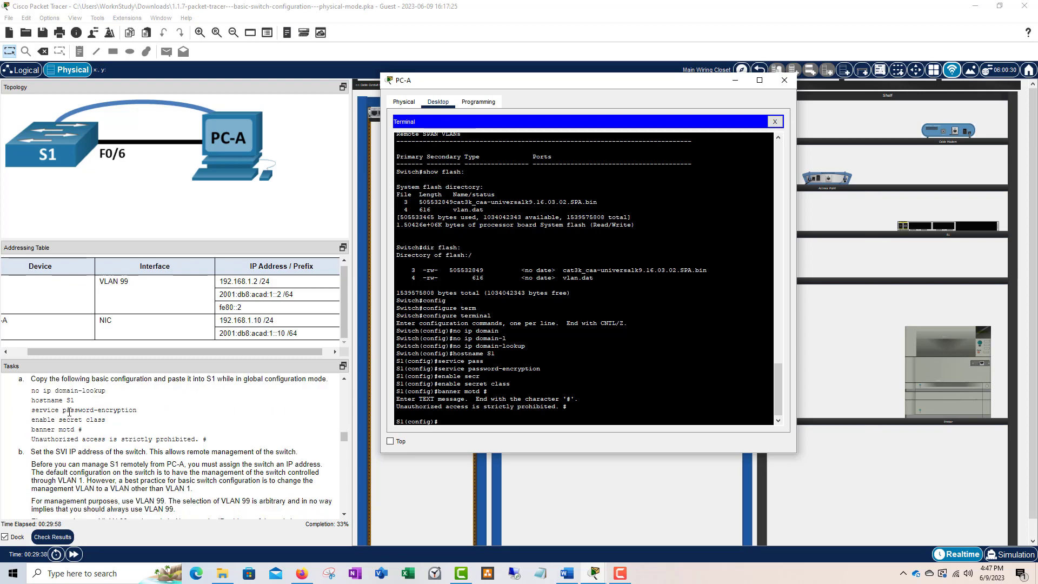
scroll(57, 412, "up", 1)
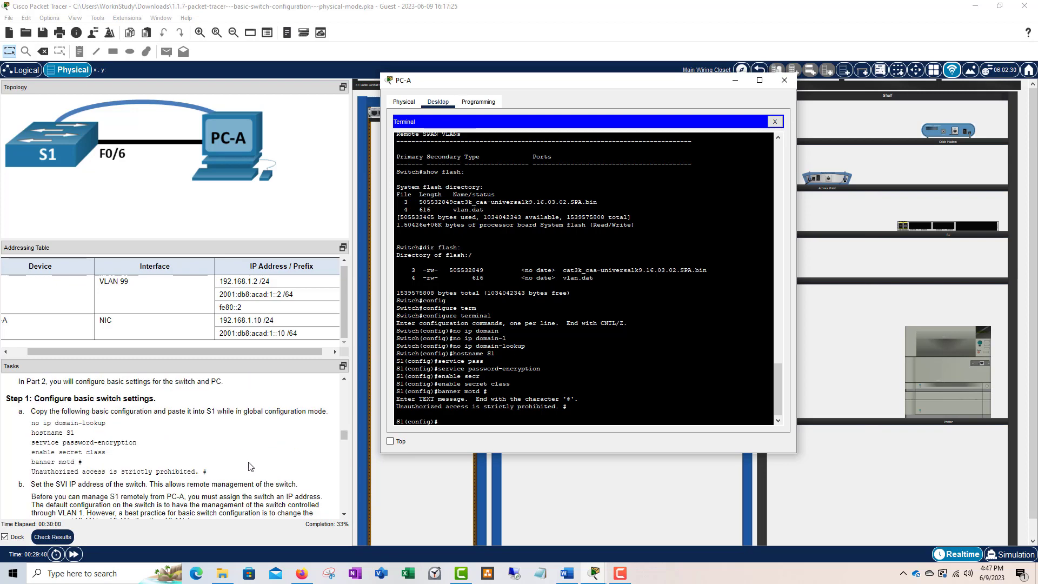
scroll(250, 465, "down", 1)
scroll(124, 460, "down", 2)
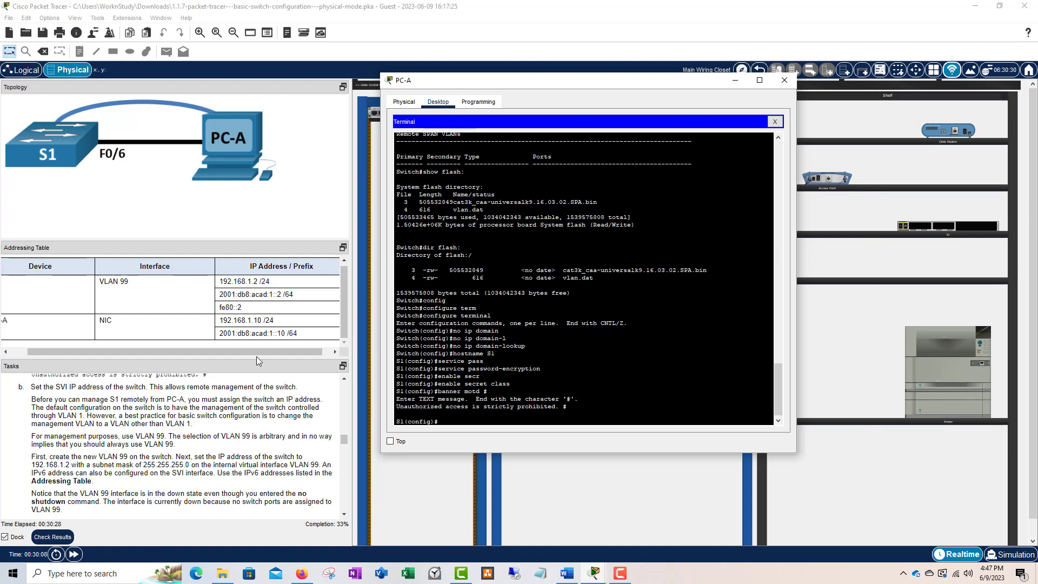
left_click(89, 352)
left_click_drag(90, 353, 65, 352)
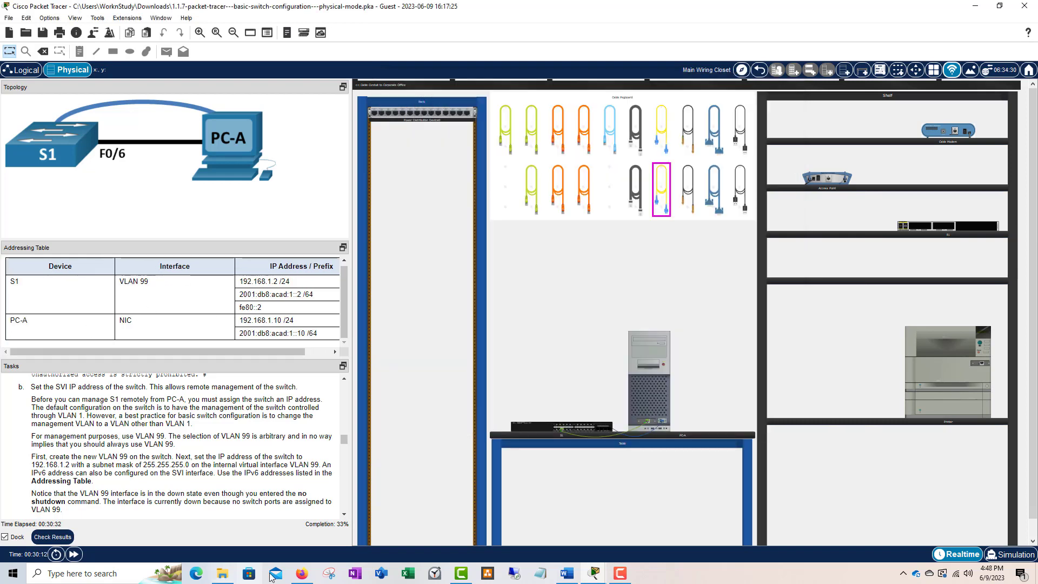
left_click(656, 366)
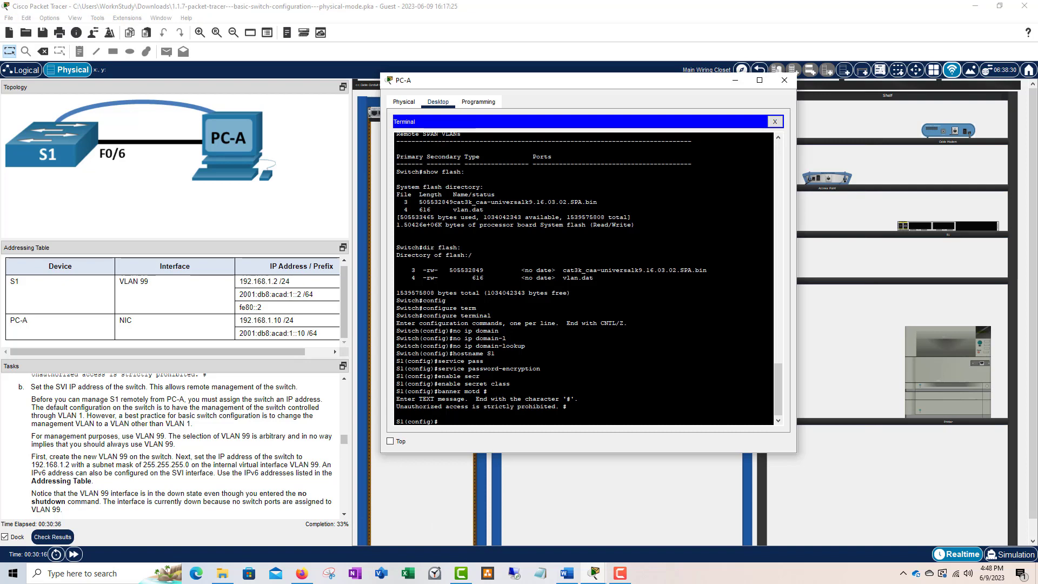
- Create VLAN 99 with vlan 99, exit, and begin typing an interface command
type("vlan 99")
key("Return")
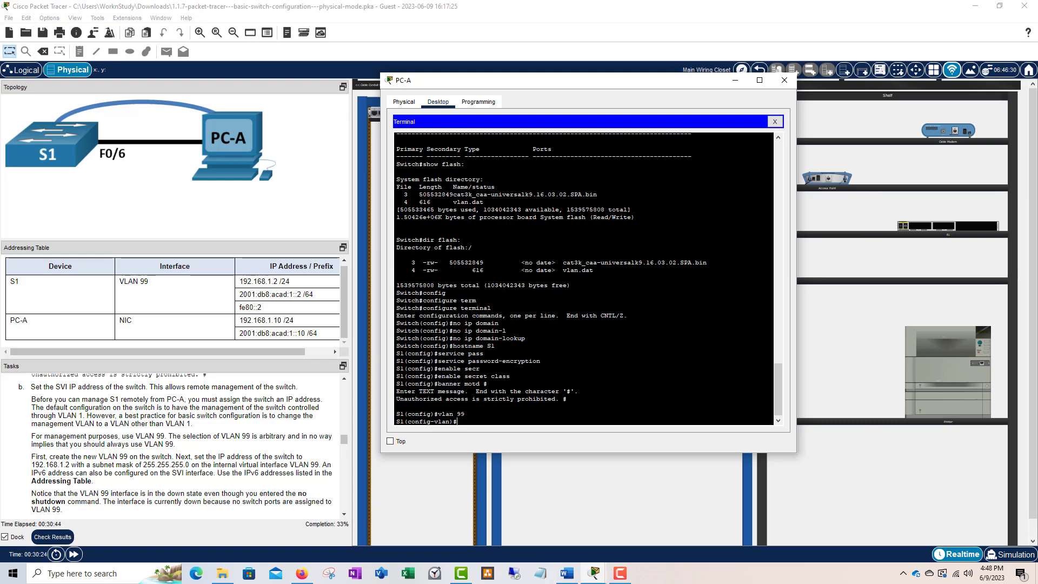
type("exit")
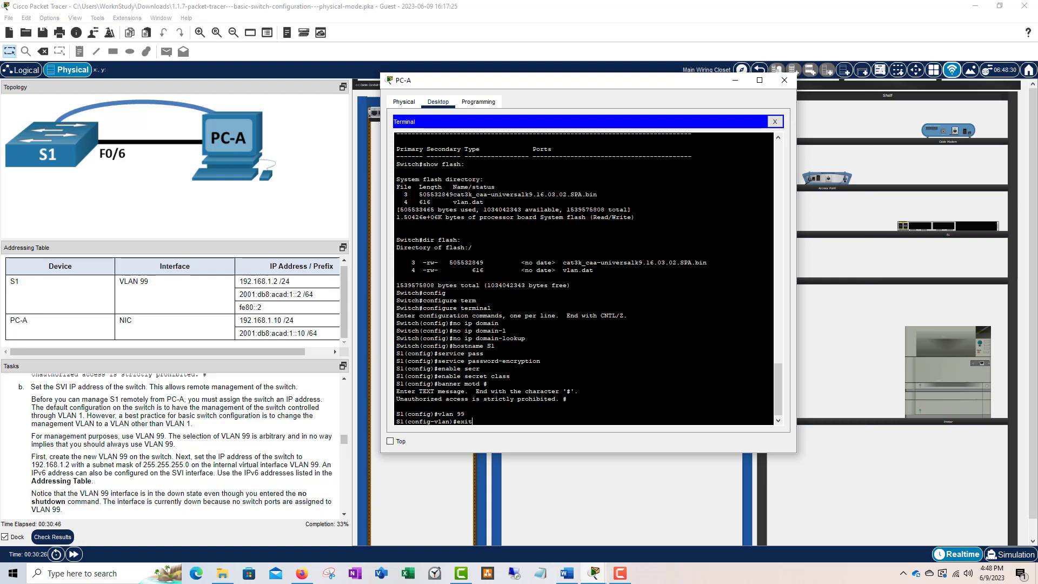
key("Return")
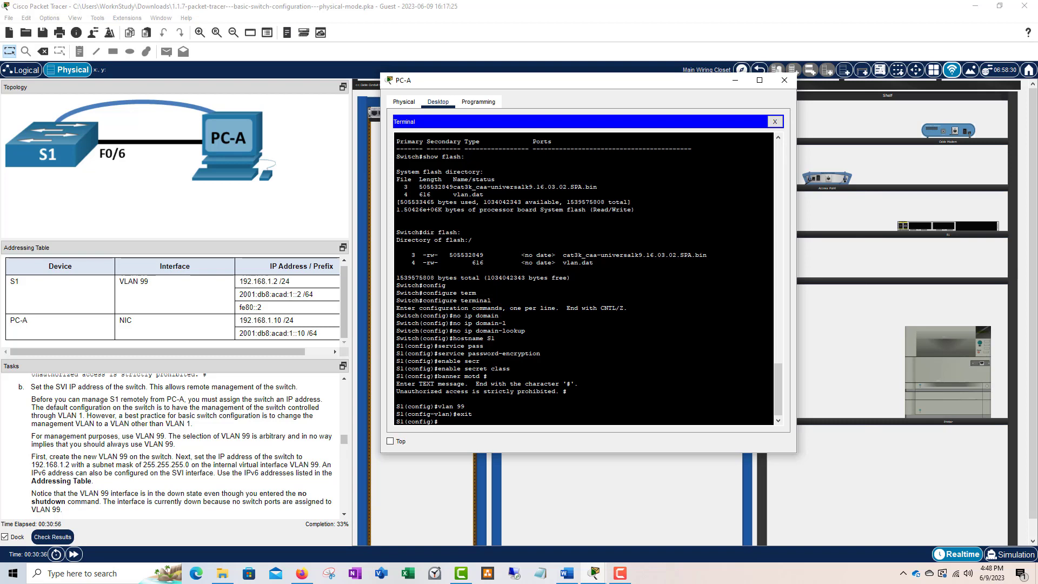
type("interface")
key("Tab")
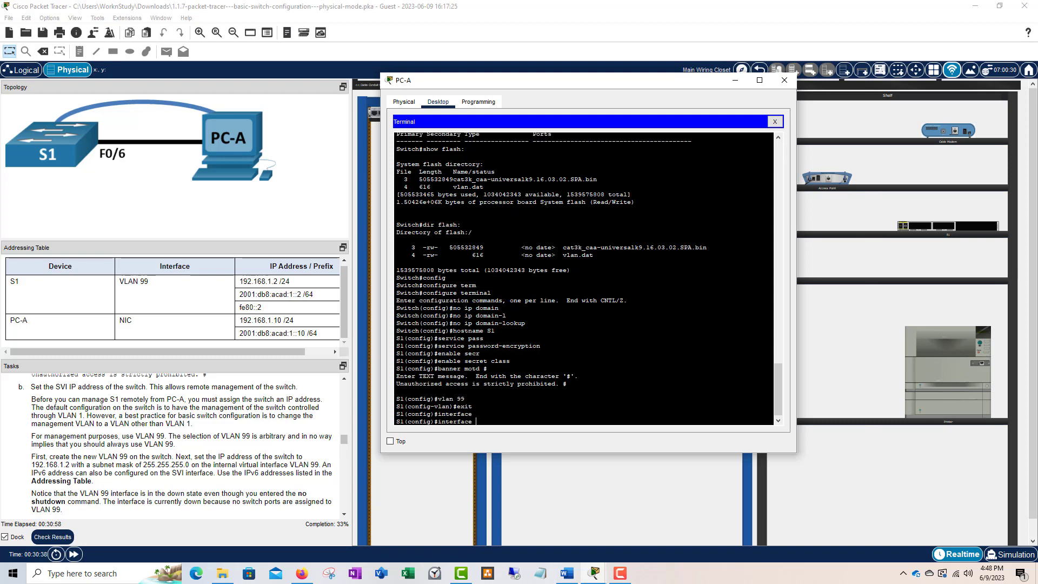
- Enter interface vlan 99 and assign IPv4 address 192.168.1.2 255.255.255.0
type("vlan 99")
key("Return")
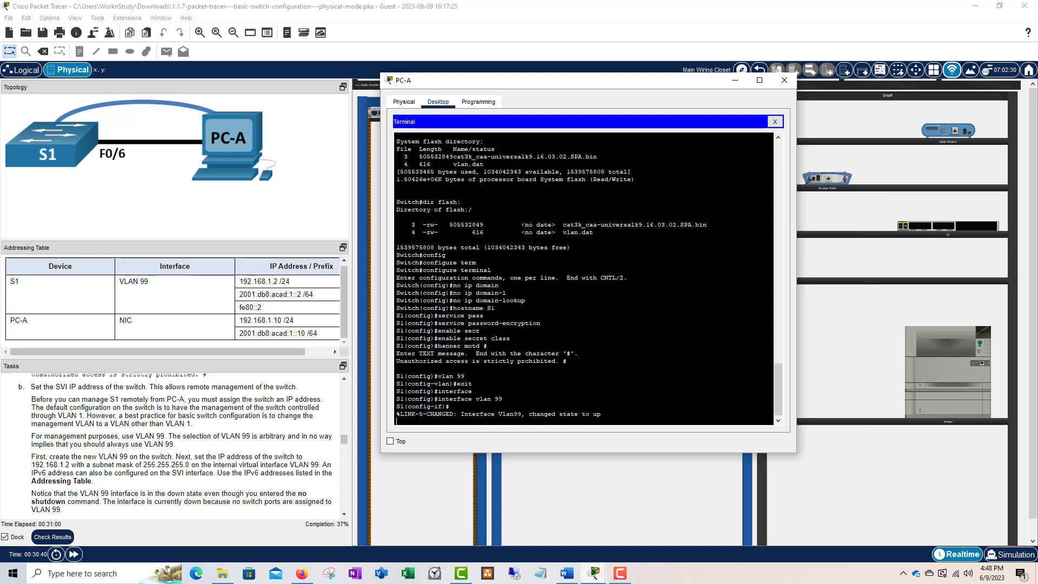
key("Return")
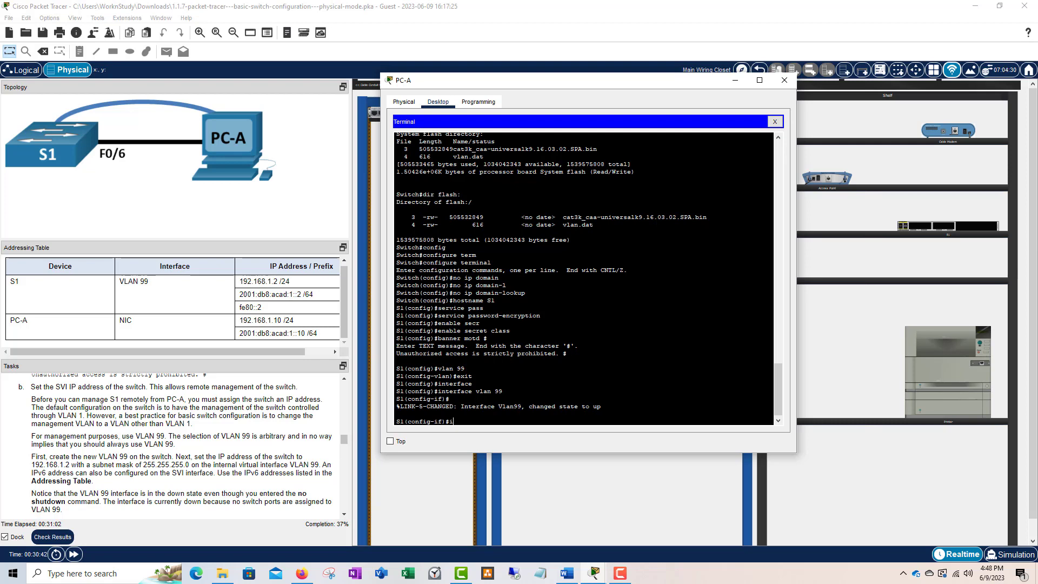
type("ip add")
key("Tab")
type("192.168")
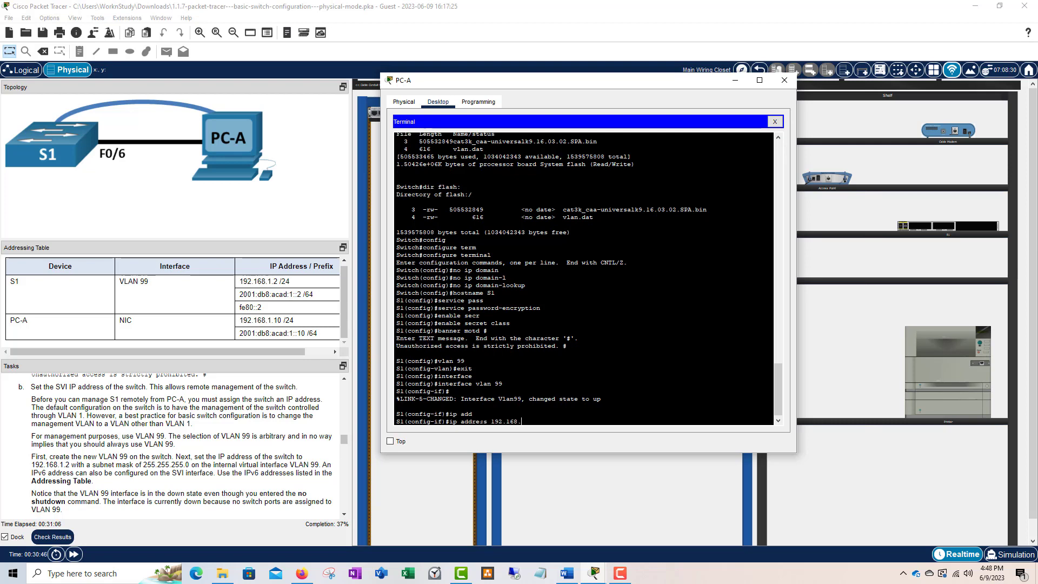
type(".1.2 255.255.255.0")
key("Return")
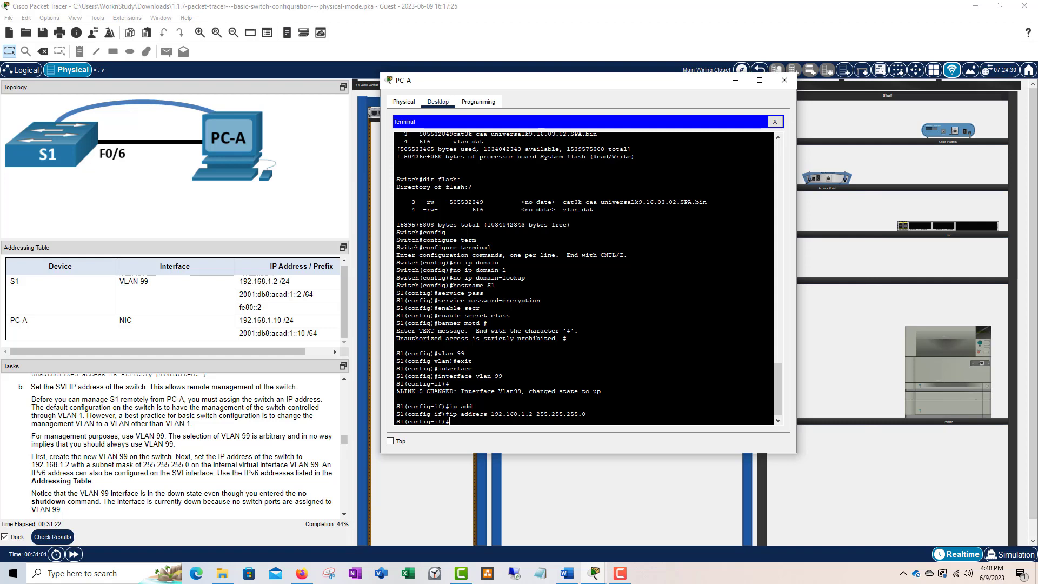
- Add IPv6 address 2001:db8:acad:1::2/64 and bring the interface up with no shutdown
type("ipv6 add")
key("Tab")
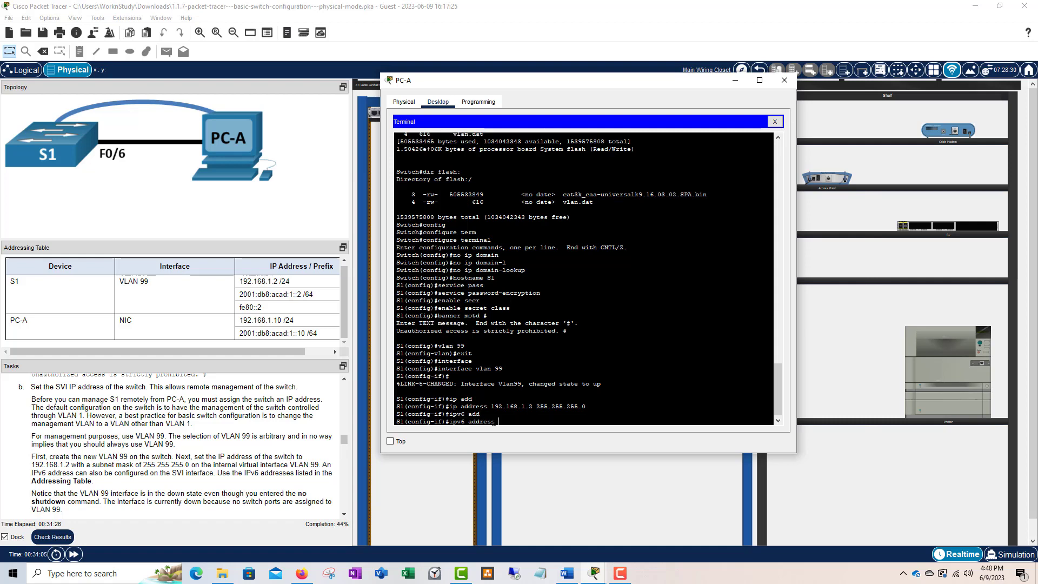
type("2001:db8:a")
type("cad:1::2/64")
key("Return")
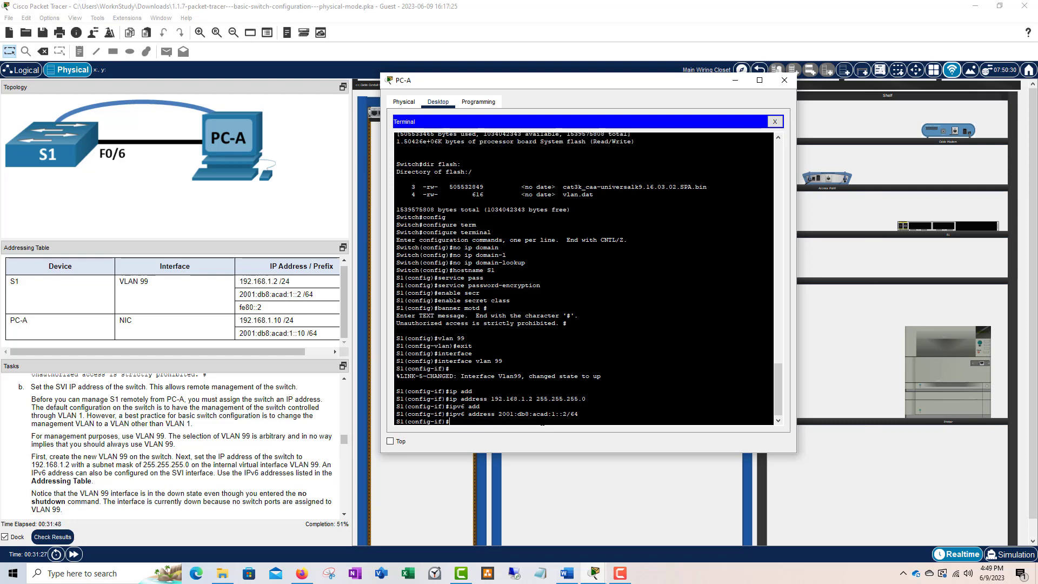
type("no sho")
type("utdo")
type("wn")
key("Return")
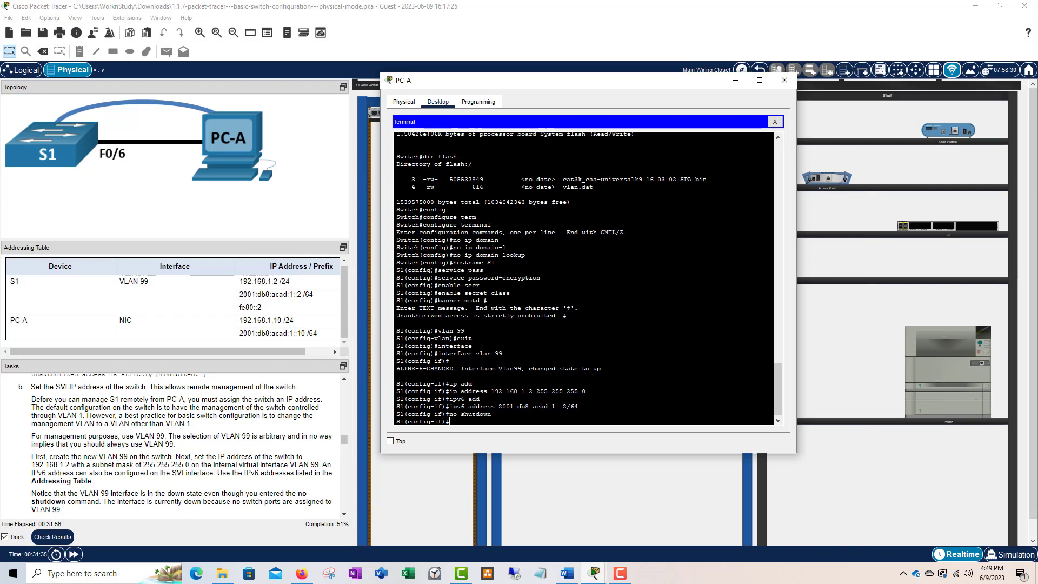
scroll(223, 453, "down", 2)
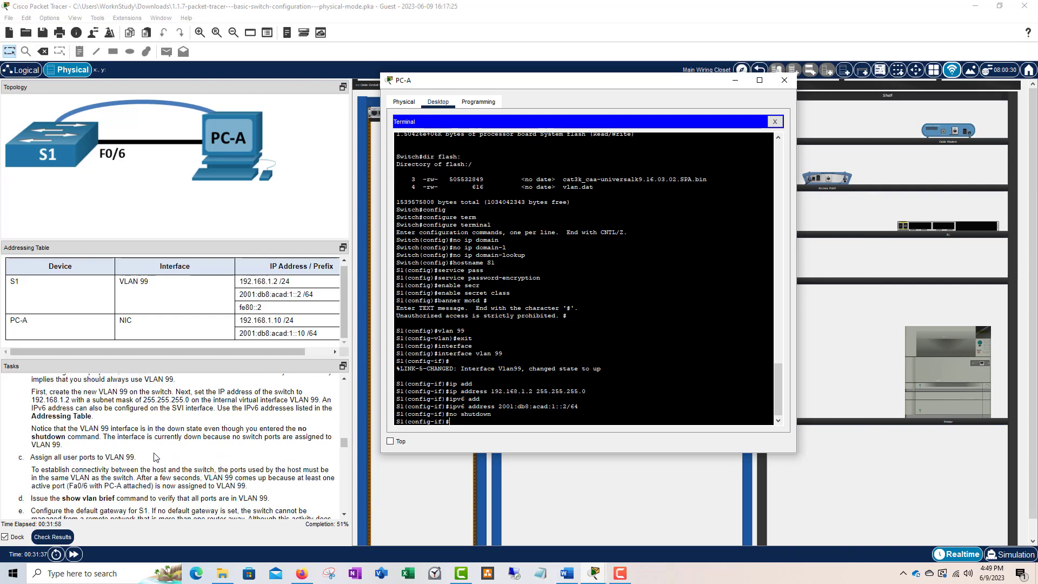
scroll(156, 457, "down", 1)
scroll(55, 403, "up", 2)
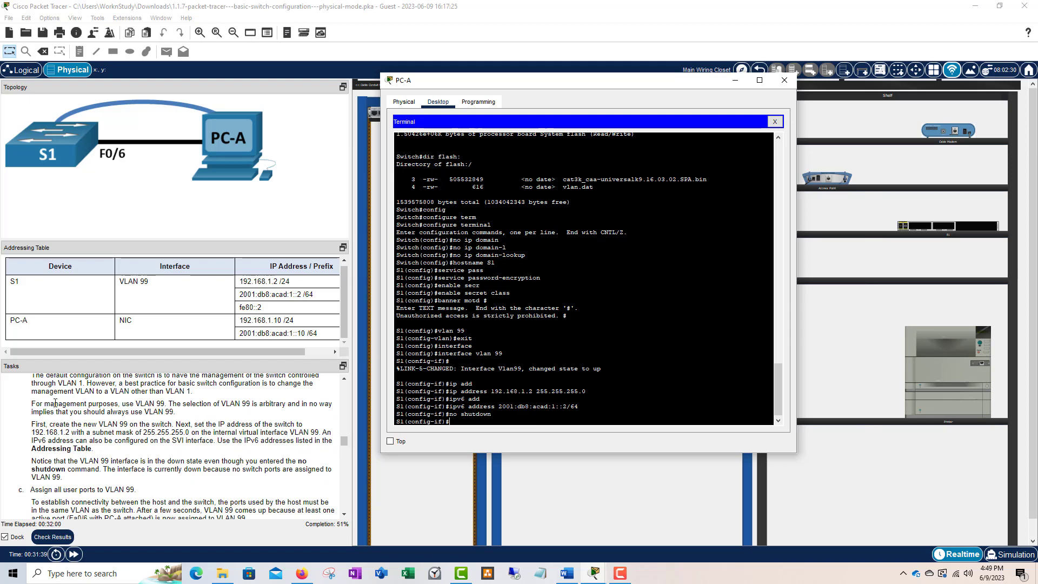
scroll(55, 403, "up", 1)
scroll(61, 461, "down", 3)
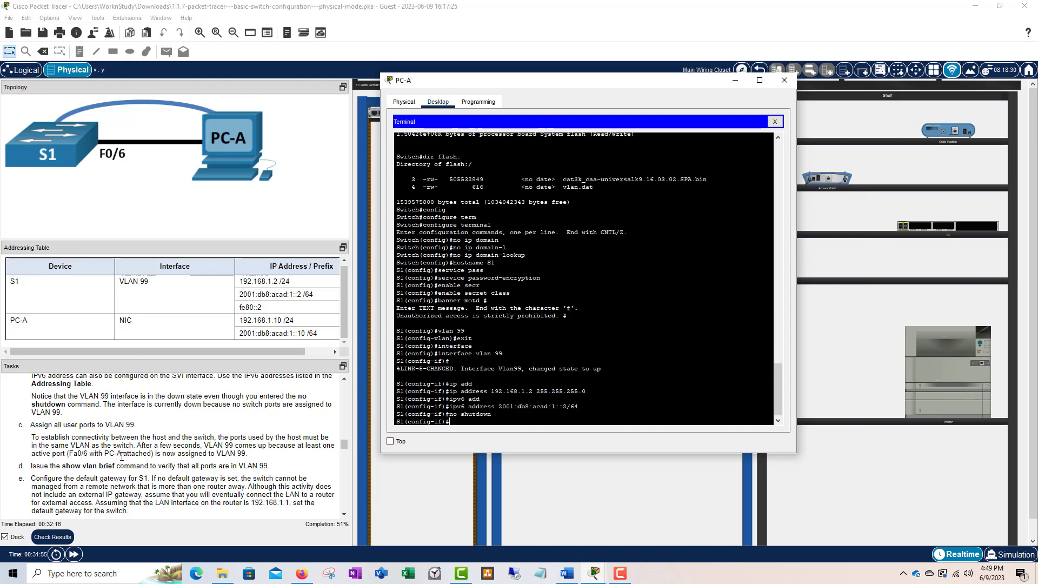
scroll(141, 452, "down", 1)
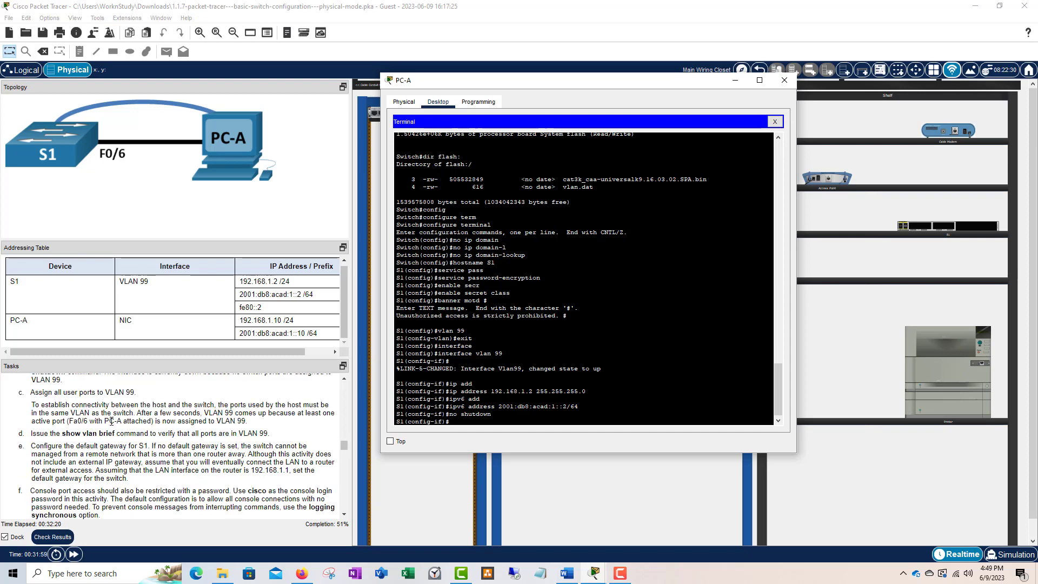
scroll(151, 427, "up", 1)
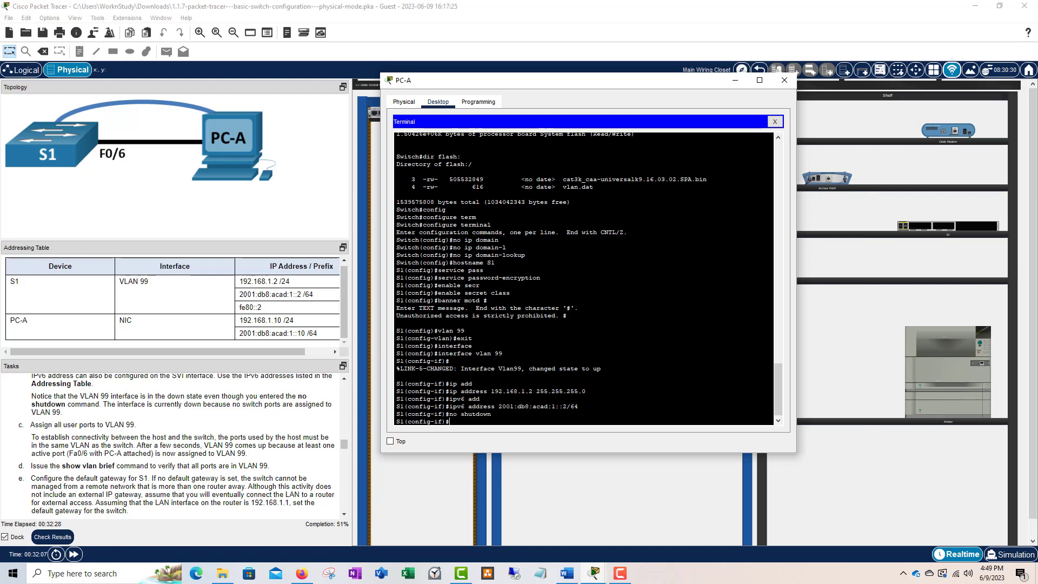
- Exit the VLAN 99 interface and enter interface GigabitEthernet 1/0/6
type("if)#exit")
key("Return")
type("interf")
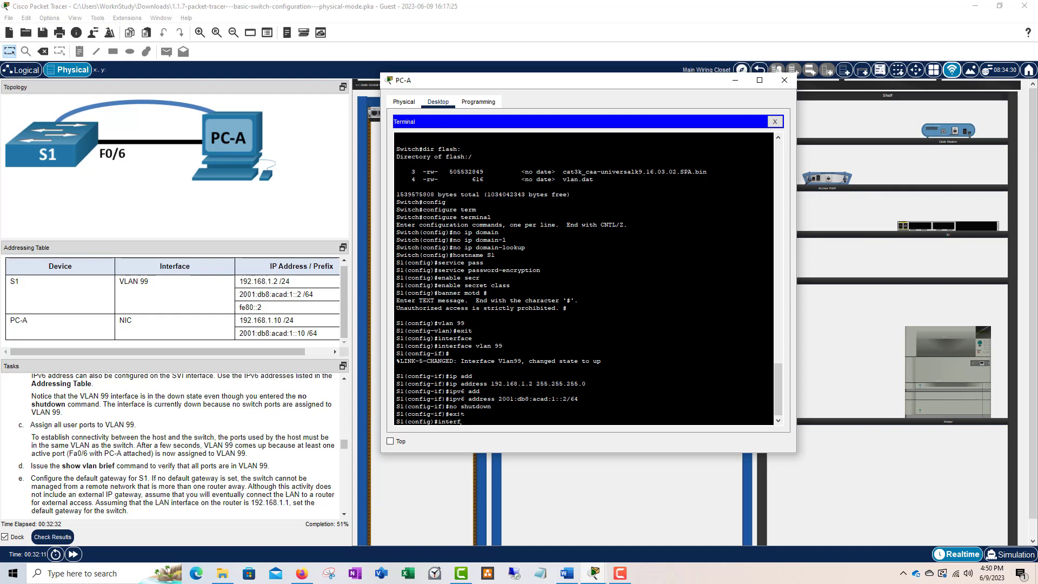
type("ace gi")
key("Tab")
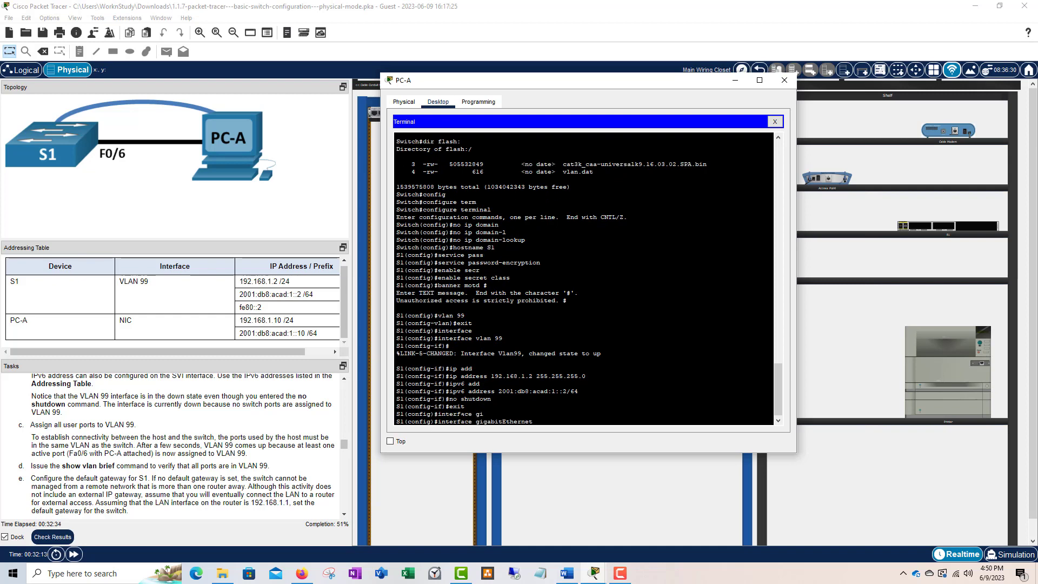
type("1/0/6")
key("Return")
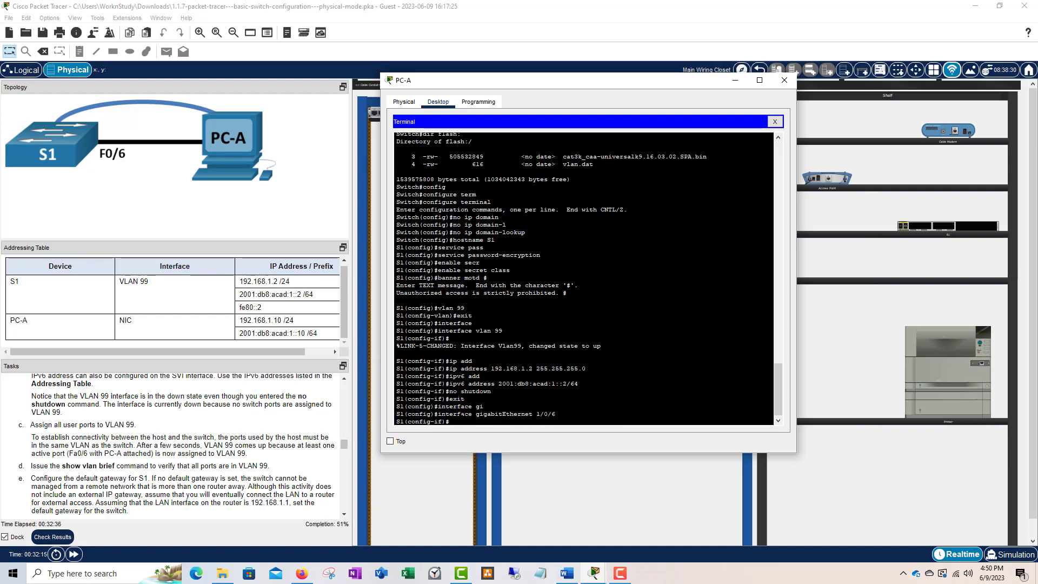
- Correct the rejected switchport vlan 99 to switchport access vlan 99 on the port
type("sw")
key("Tab")
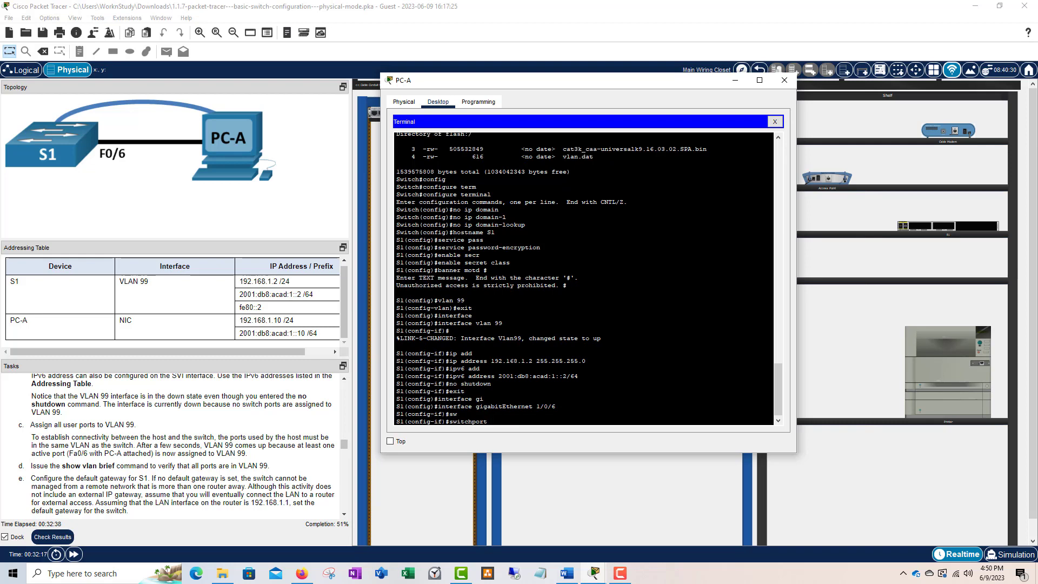
type("vlan 99")
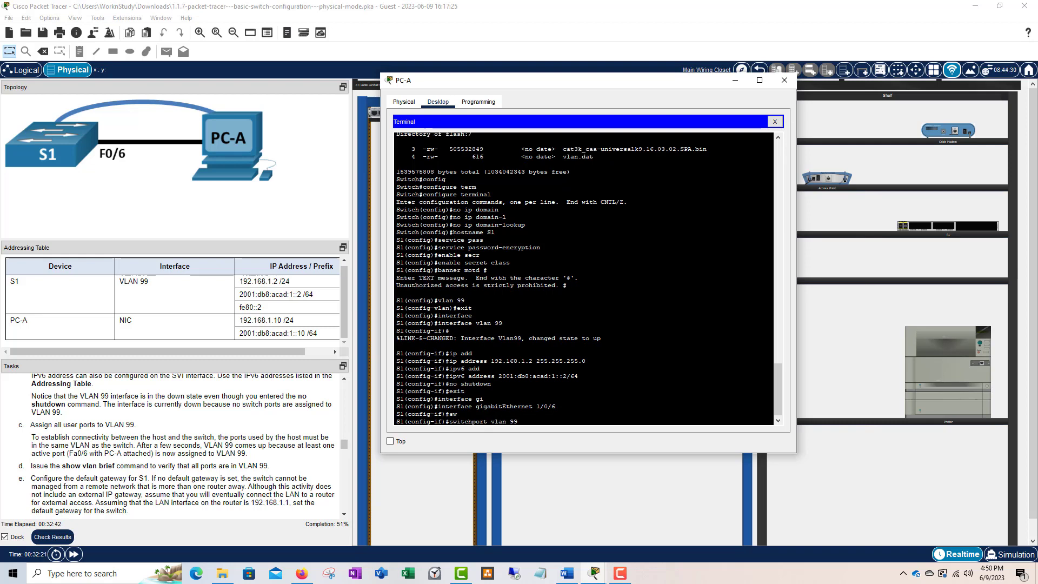
key("Return")
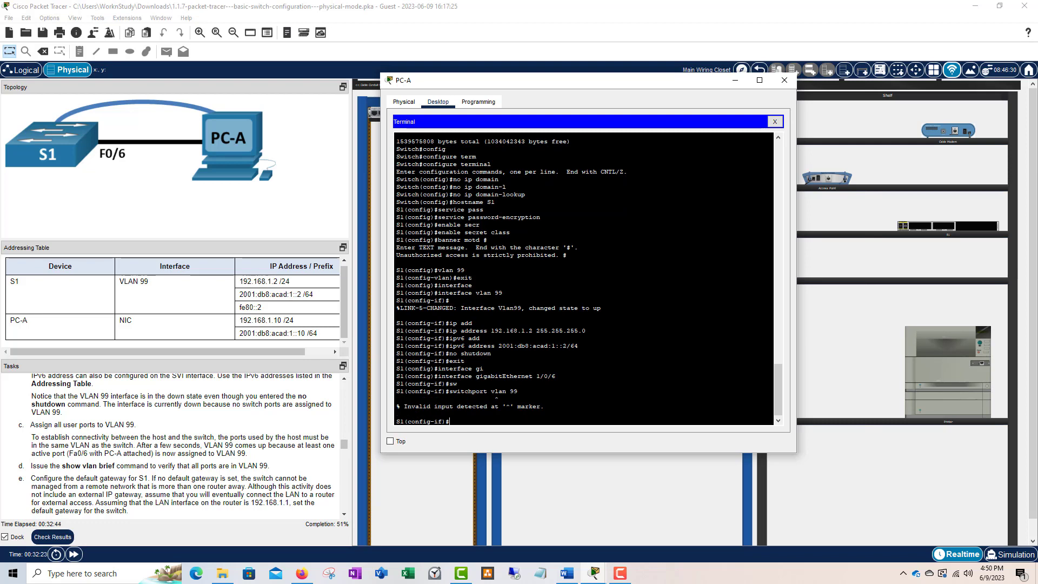
key("Up")
key("BackSpace")
key("BackSpace")
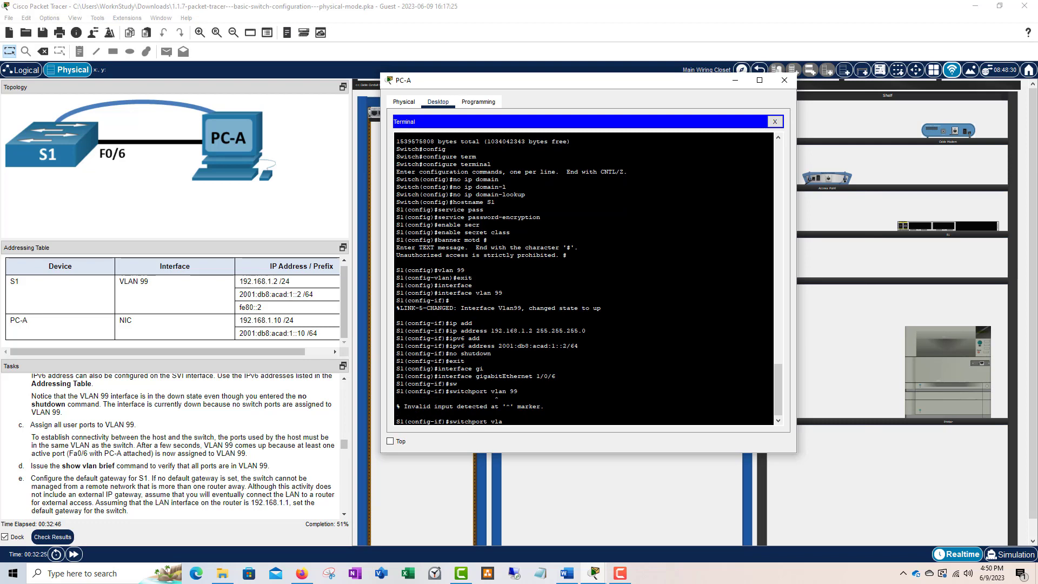
key("BackSpace")
key("BackSpace")
key("BackSpace")
type("acc")
key("Tab")
type("vlan 9")
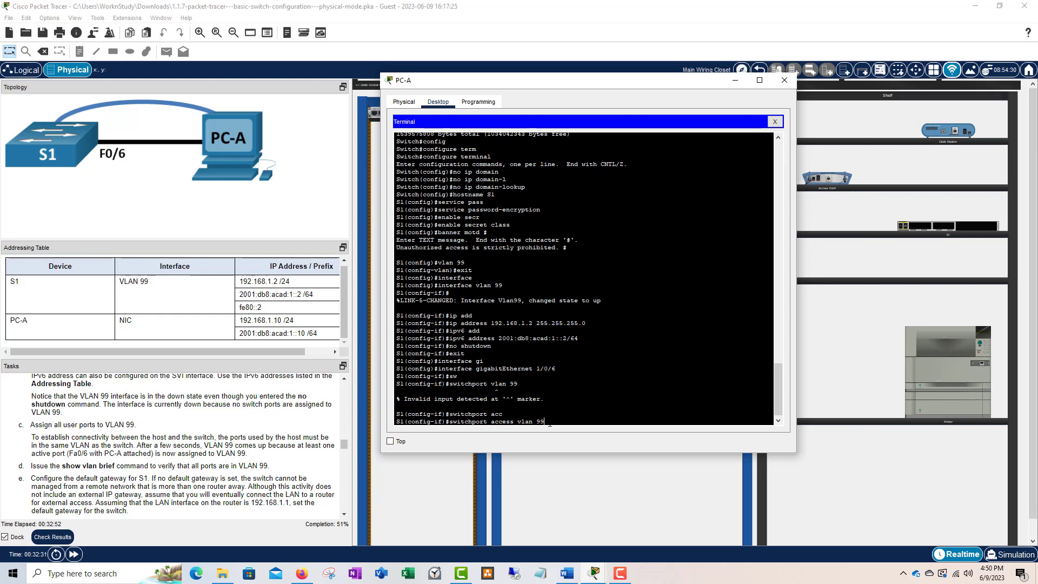
key("Return")
key("Return")
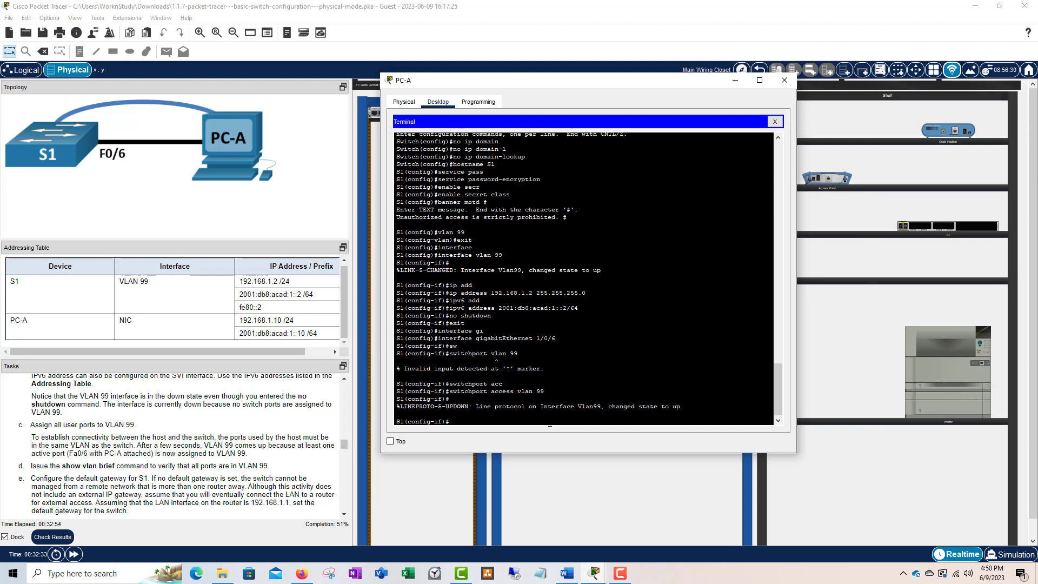
scroll(172, 441, "down", 1)
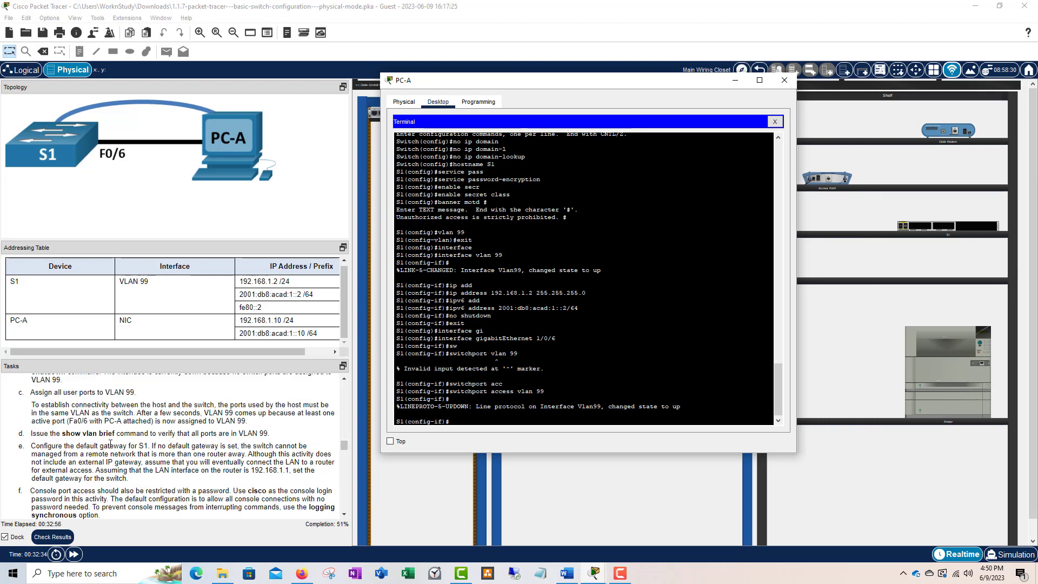
scroll(189, 448, "down", 1)
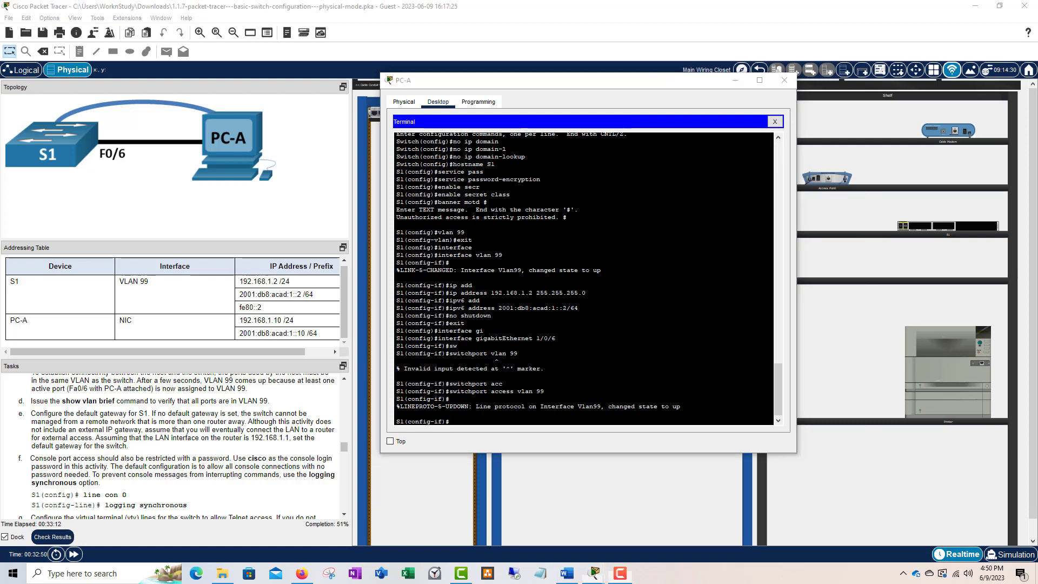
scroll(173, 432, "up", 3)
left_click(470, 426)
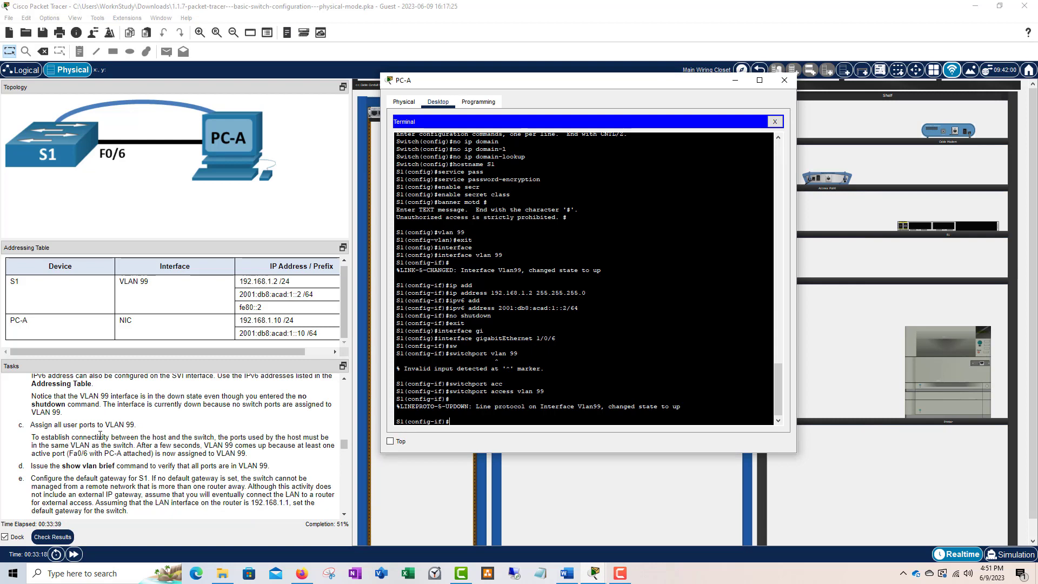
scroll(101, 436, "up", 1)
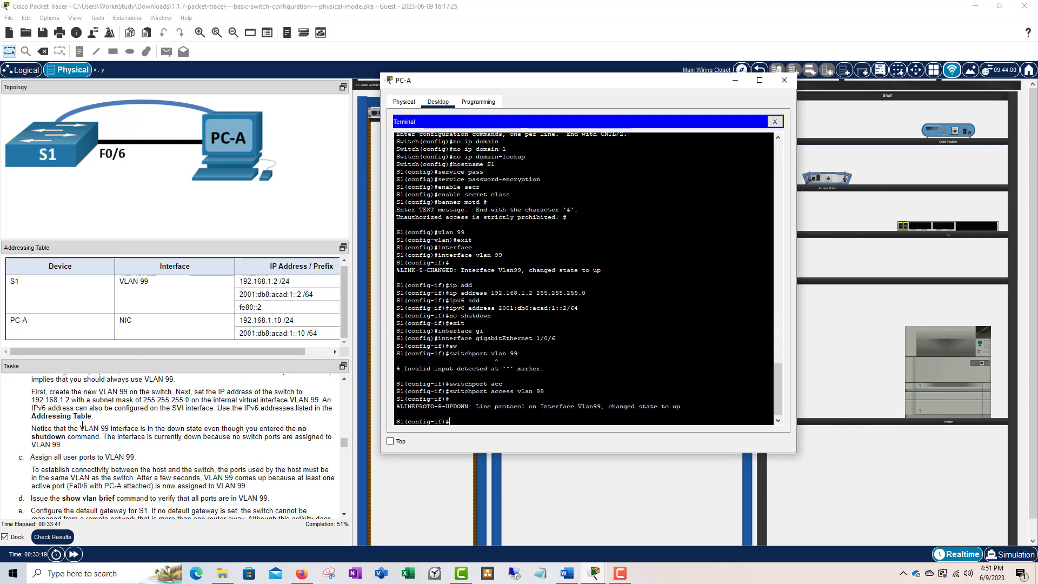
scroll(81, 476, "down", 1)
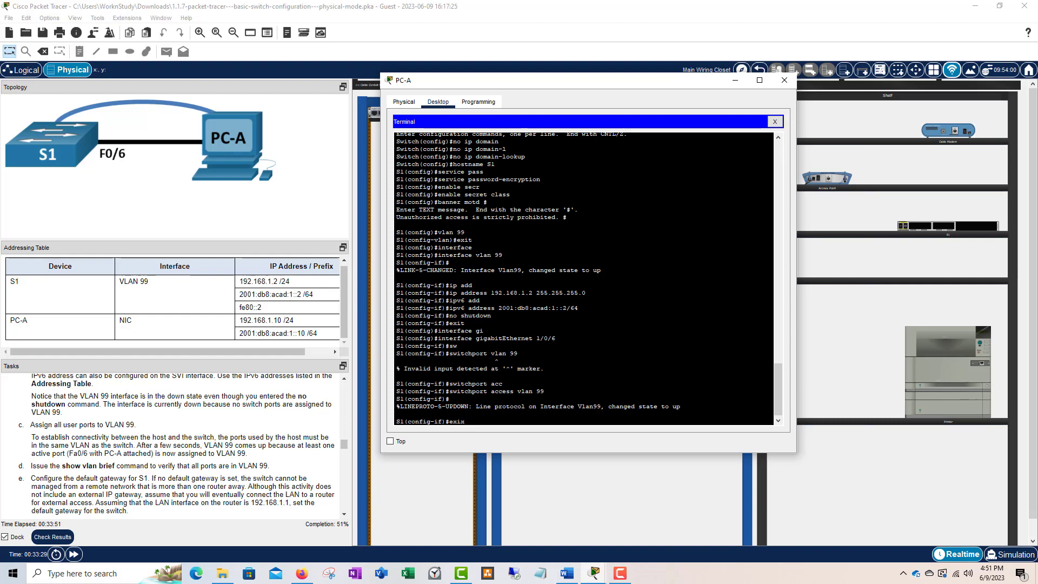
- Exit to privileged mode S1# and run show vlan brief
key("Return")
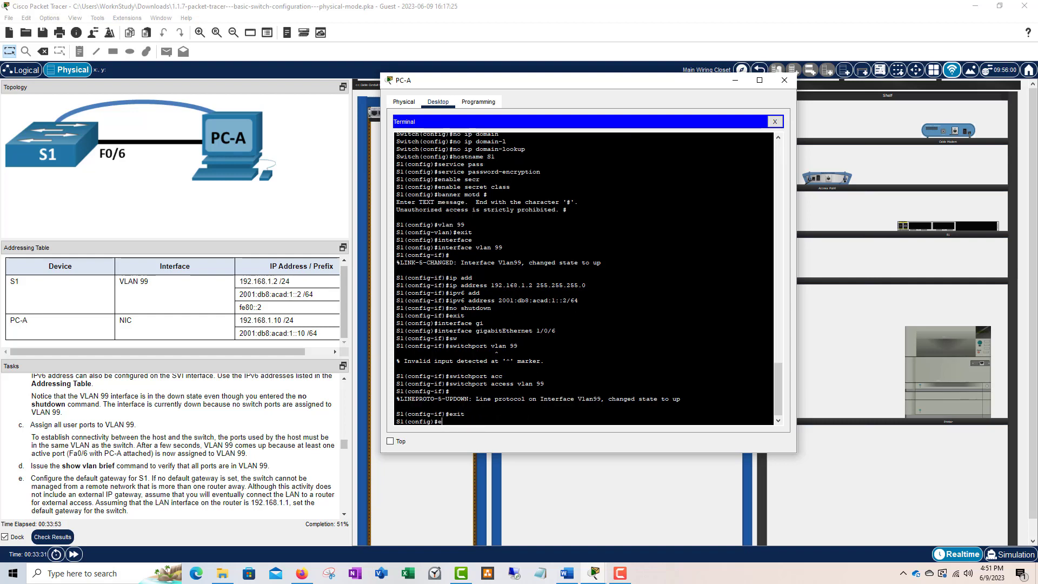
type("exit")
key("Return")
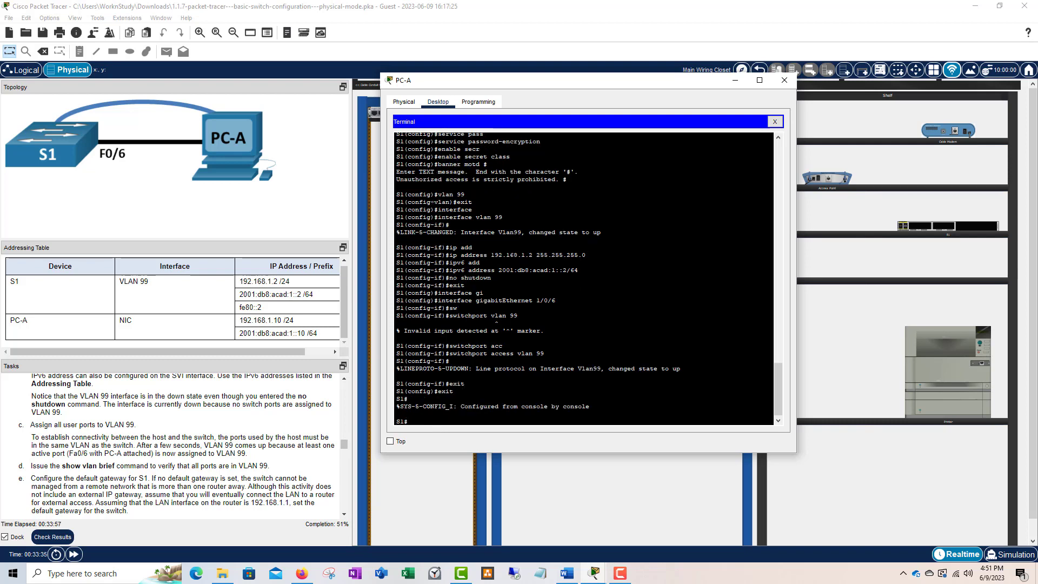
type("show vlan brief")
key("Return")
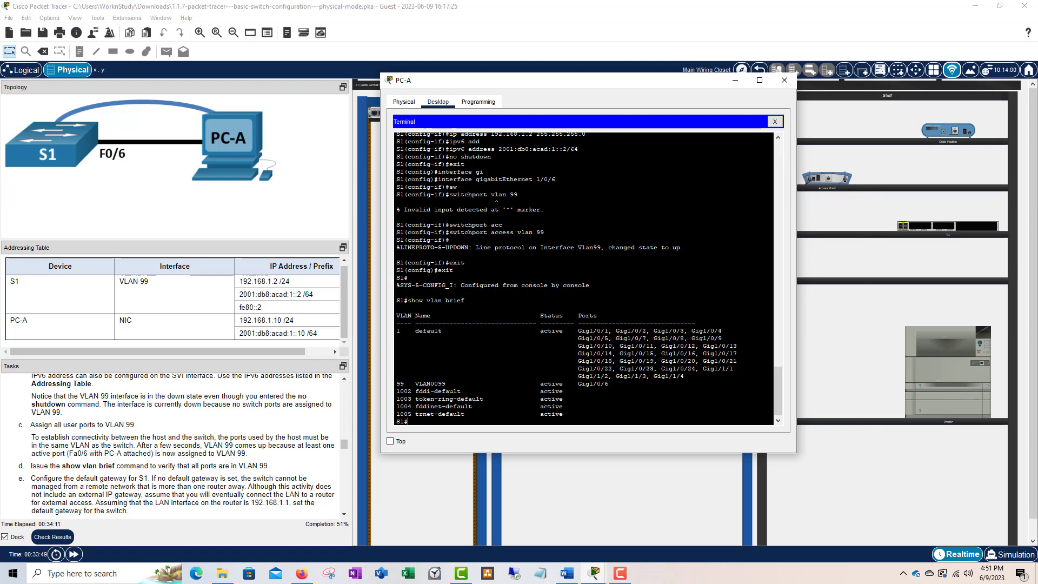
- Highlight Gig1/0/6 and VLAN0099 in the VLAN table to confirm the assignment
left_click_drag(609, 384, 582, 384)
left_click(445, 390)
double_click(593, 383)
left_click_drag(444, 384, 417, 385)
left_click(456, 383)
left_click(457, 384)
left_click_drag(609, 384, 578, 384)
left_click_drag(446, 384, 420, 384)
left_click(545, 413)
scroll(215, 465, "down", 1)
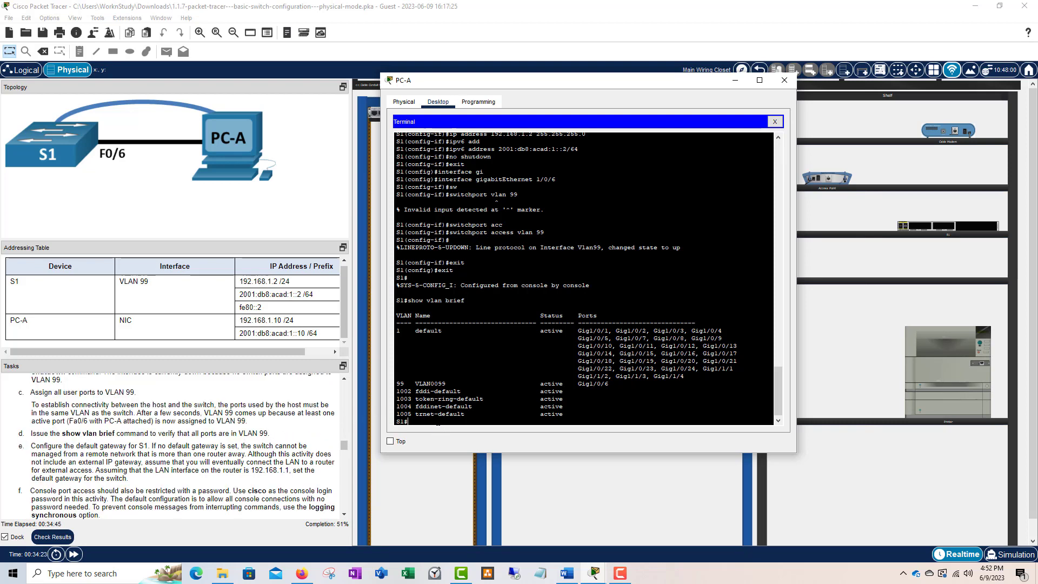
- Enter config t and set ip default-gateway 192.168.1.1 on S1
type("config t")
key("Return")
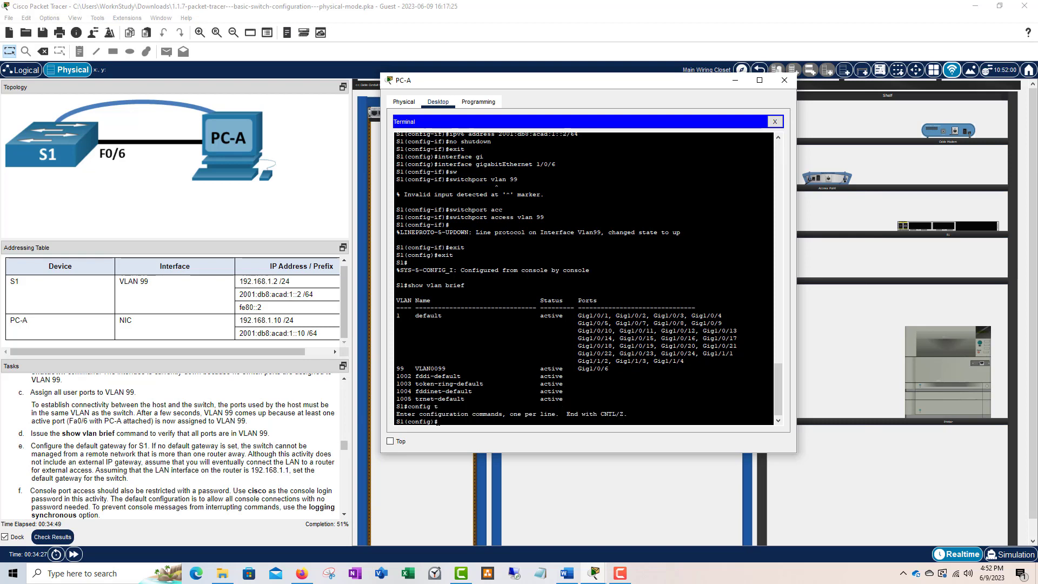
type("ip default")
key("Tab")
type("-g")
key("Tab")
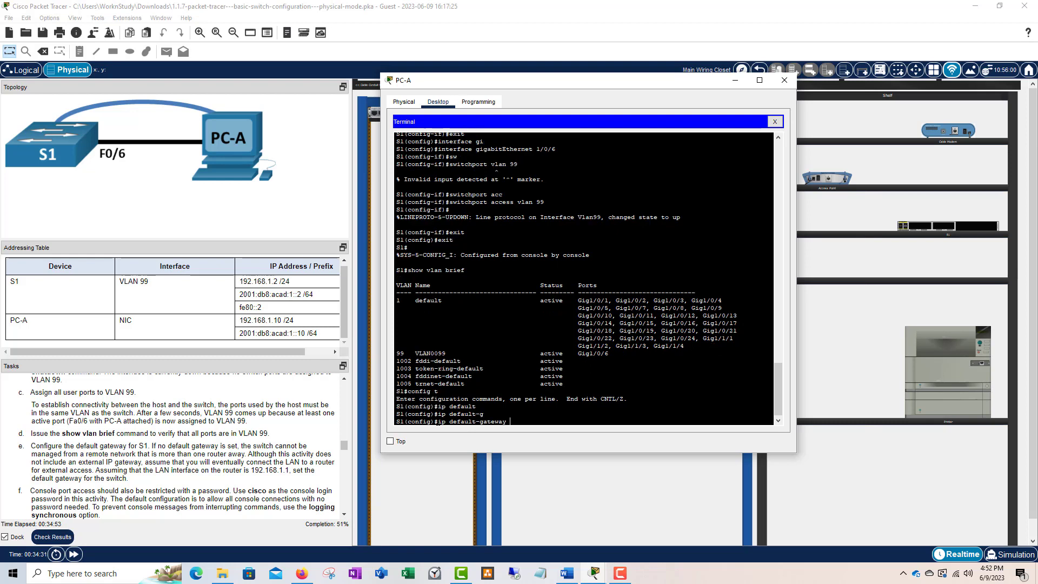
type("192.168.1.1")
key("Return")
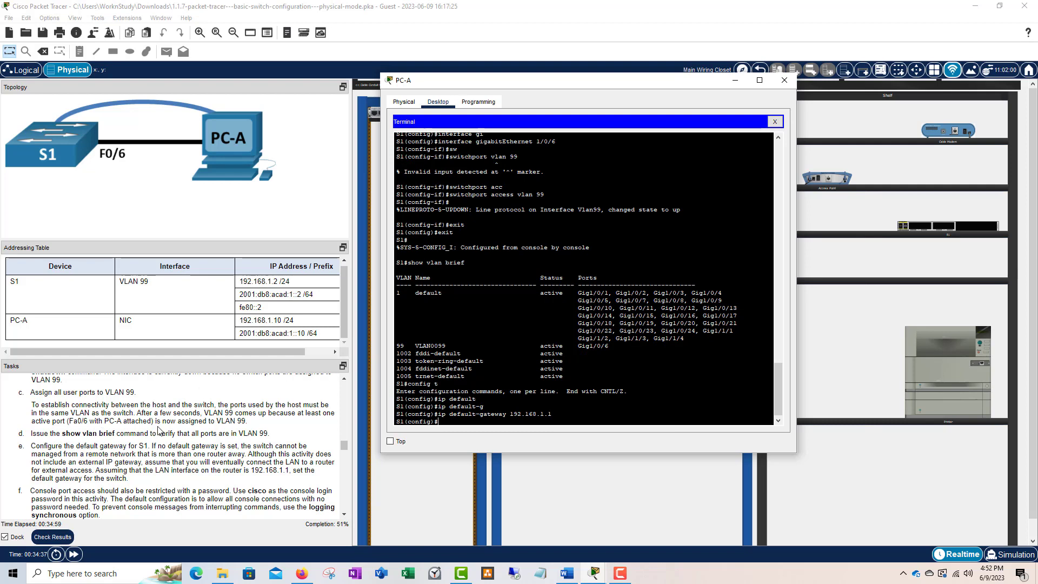
scroll(160, 427, "down", 1)
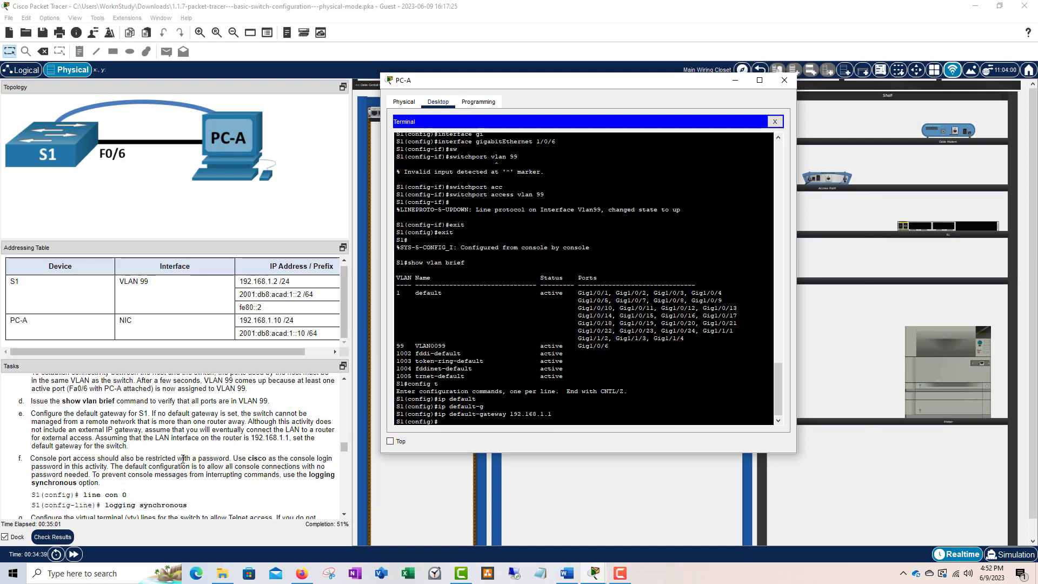
scroll(109, 464, "down", 1)
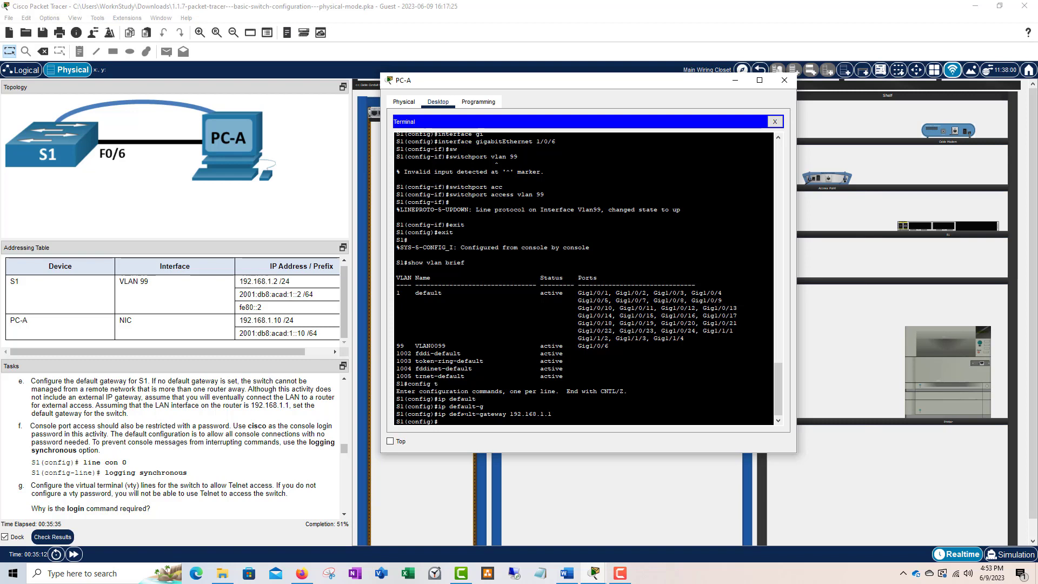
type("line console 0")
key("Return")
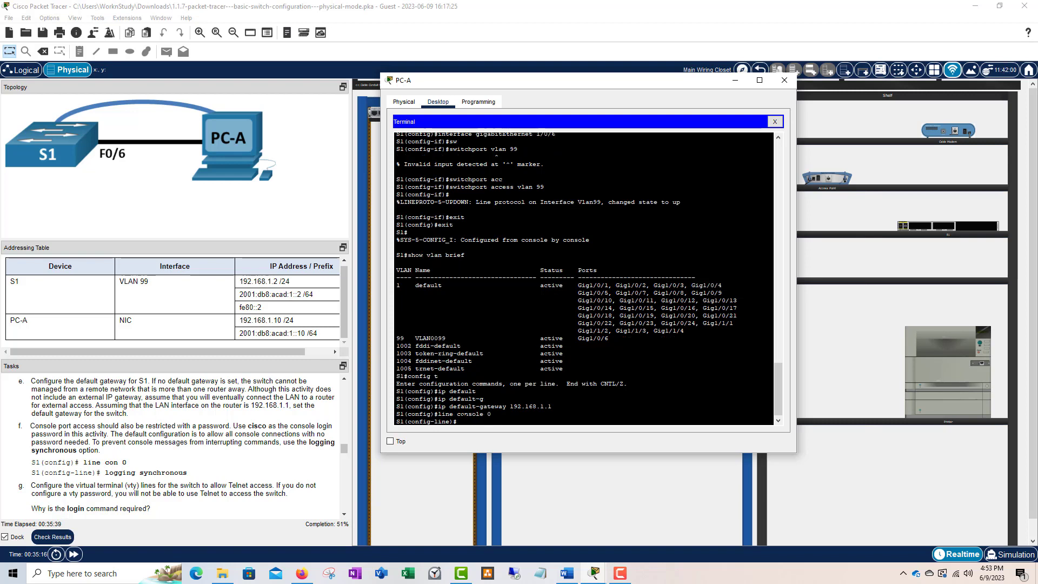
type("pass")
key("Tab")
type("cisco")
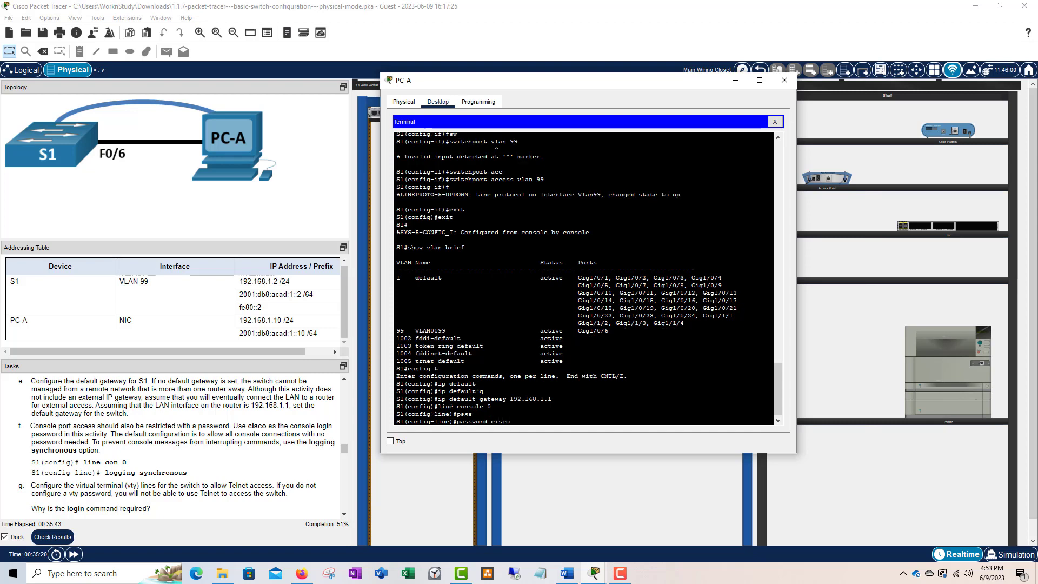
key("Return")
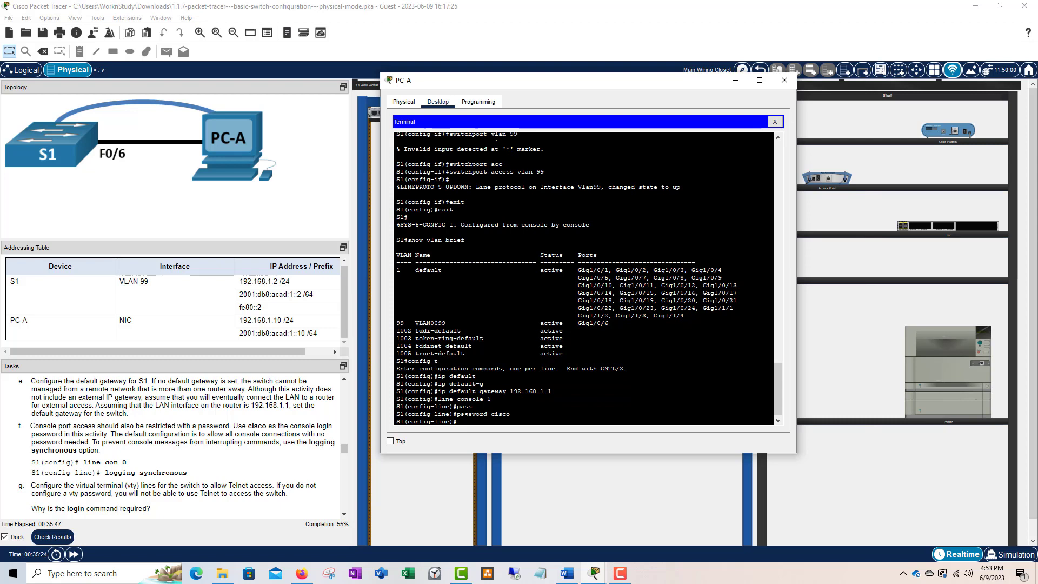
type("login")
key("Return")
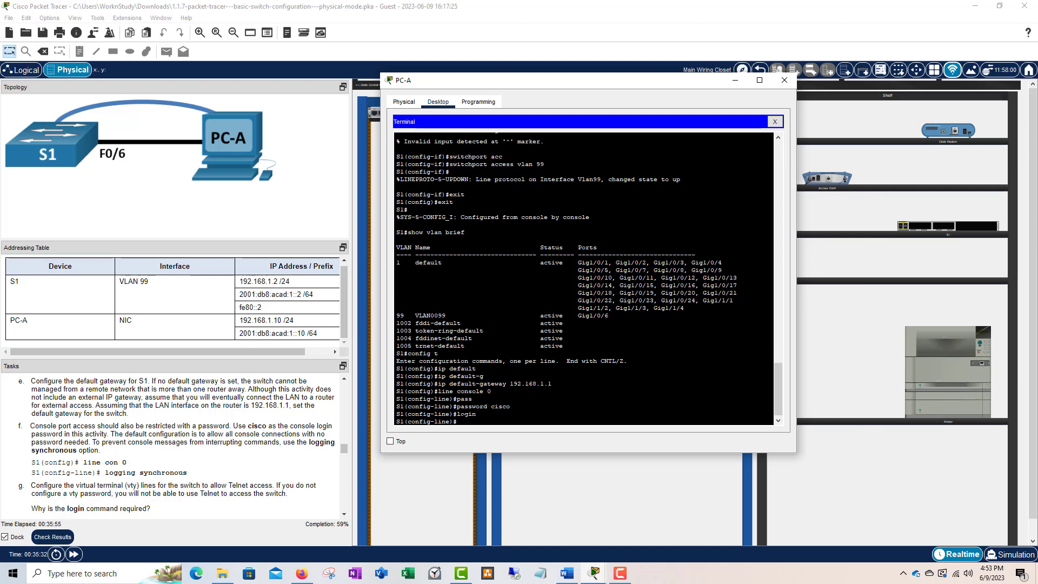
type("loggin")
key("Tab")
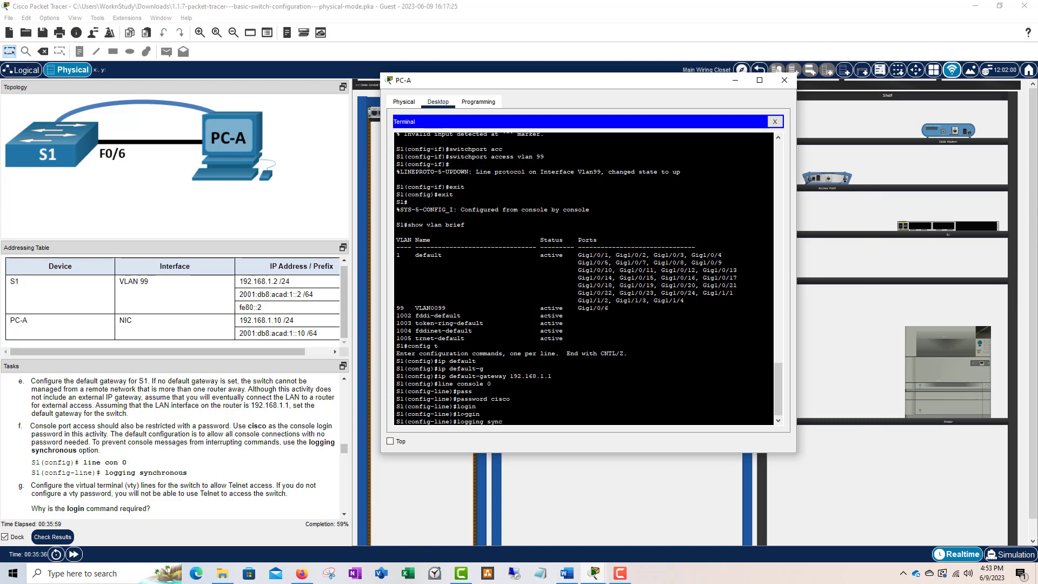
type("onous")
key("Return")
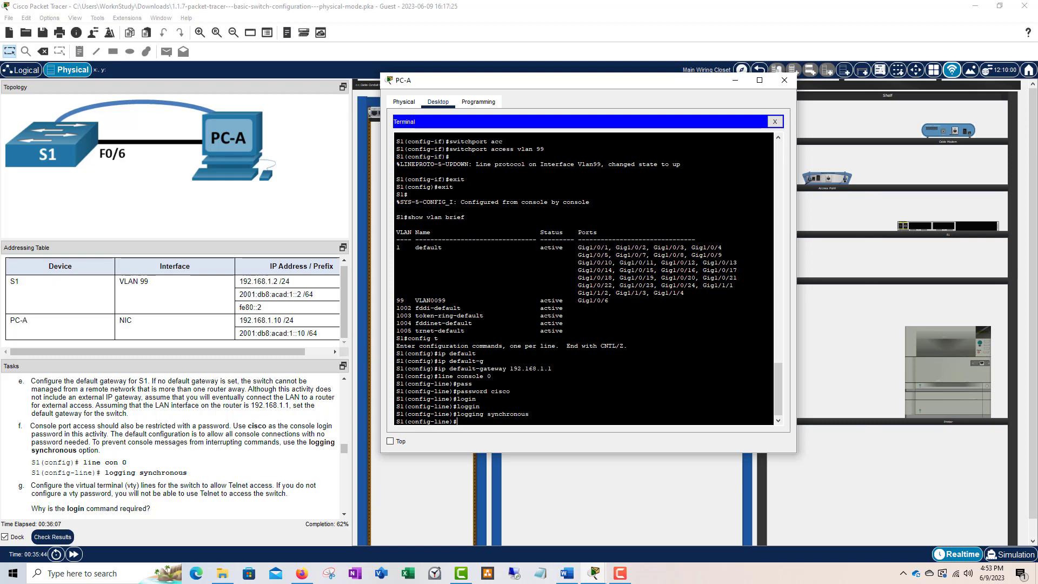
left_click_drag(529, 414, 458, 414)
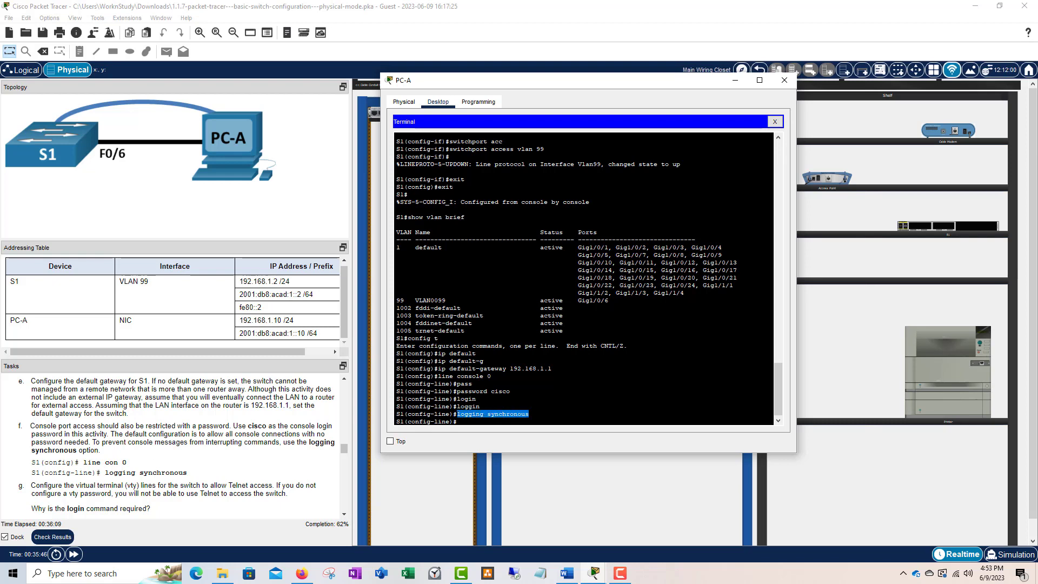
left_click(530, 414)
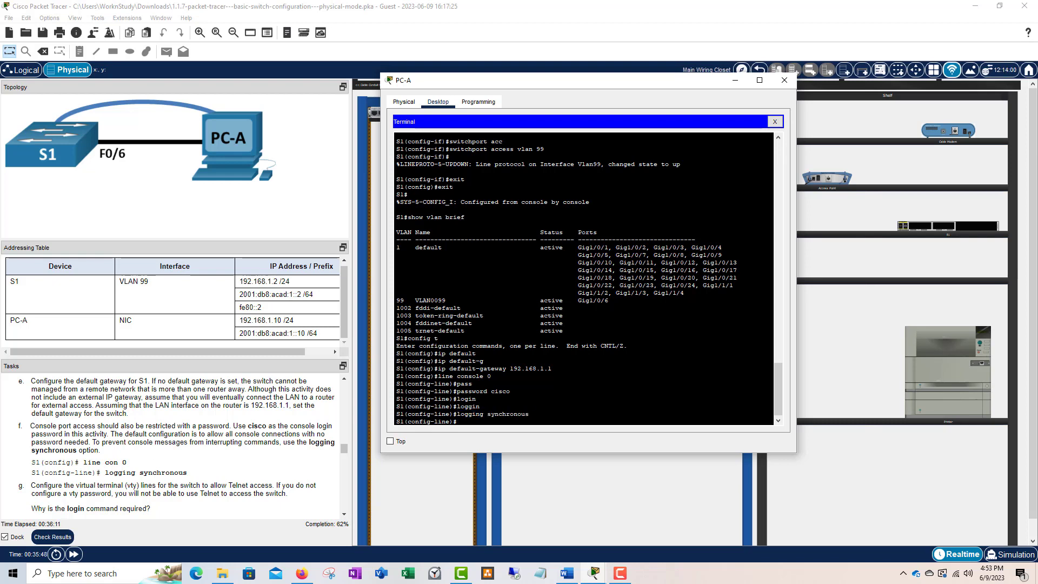
left_click_drag(530, 414, 457, 414)
left_click(492, 421)
left_click_drag(530, 414, 457, 414)
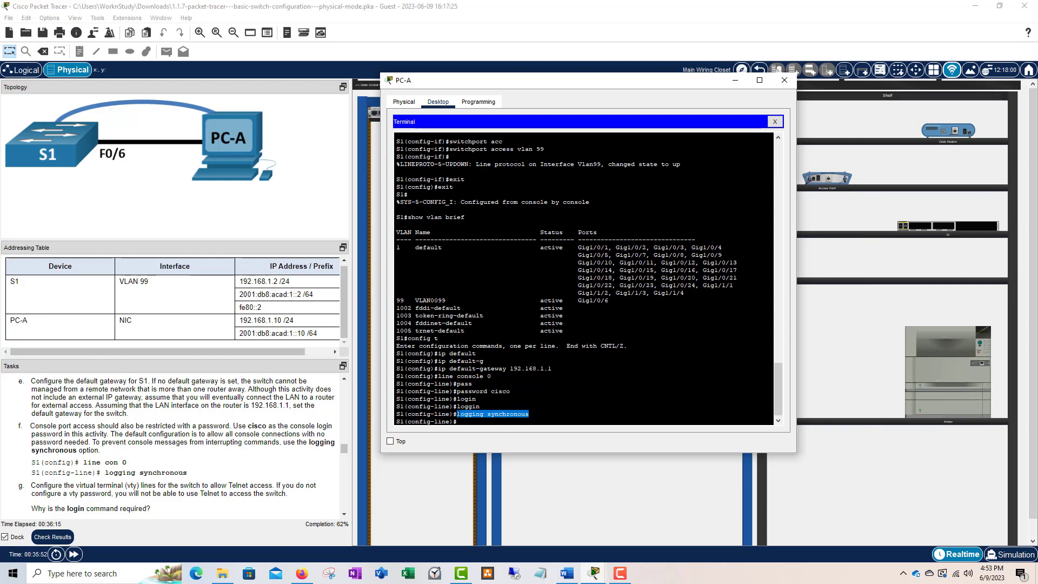
left_click(480, 407)
left_click_drag(529, 414, 458, 414)
left_click(461, 421)
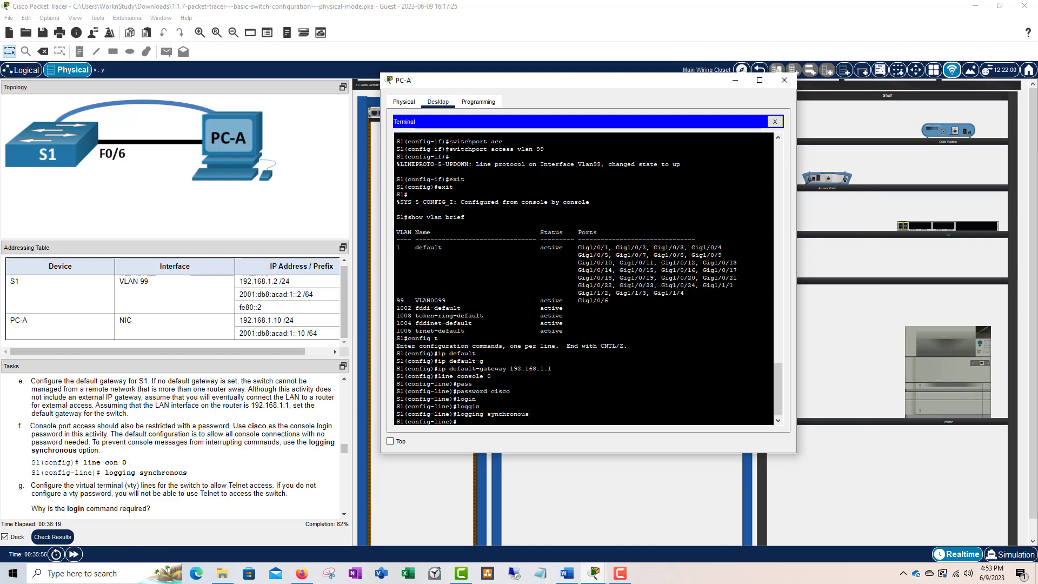
left_click_drag(529, 414, 458, 414)
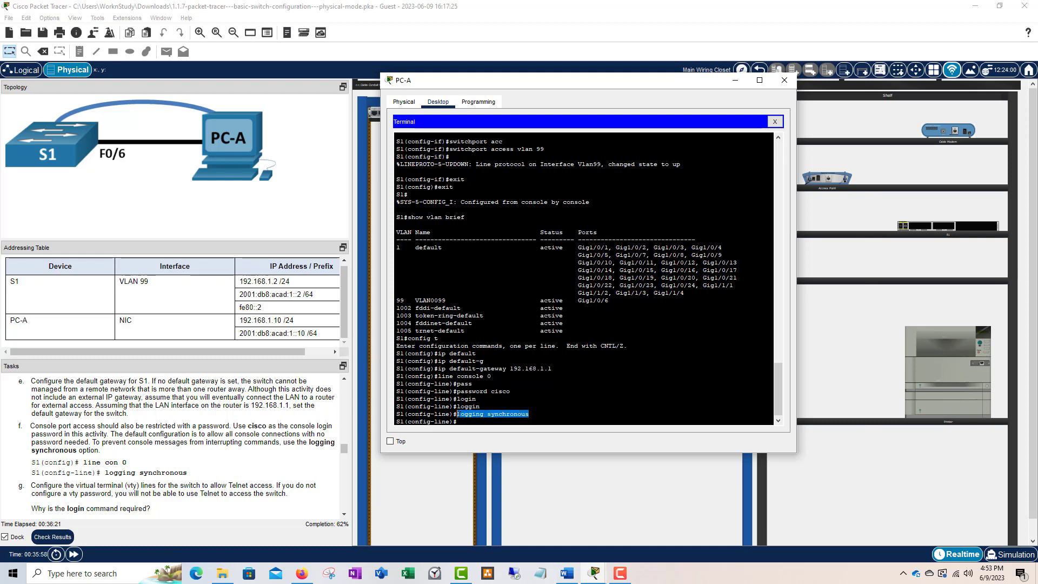
left_click(488, 415)
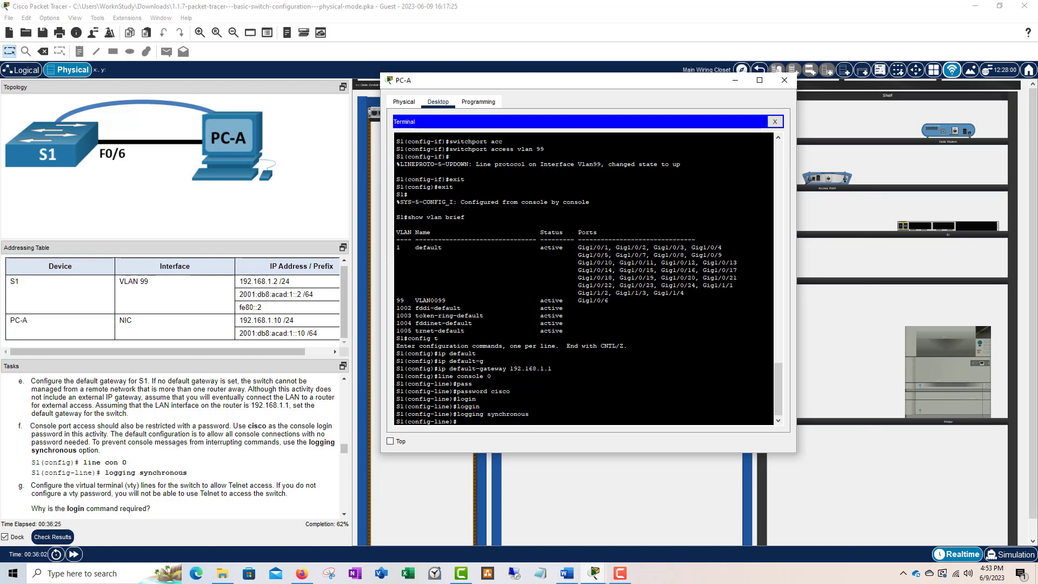
left_click_drag(530, 414, 458, 415)
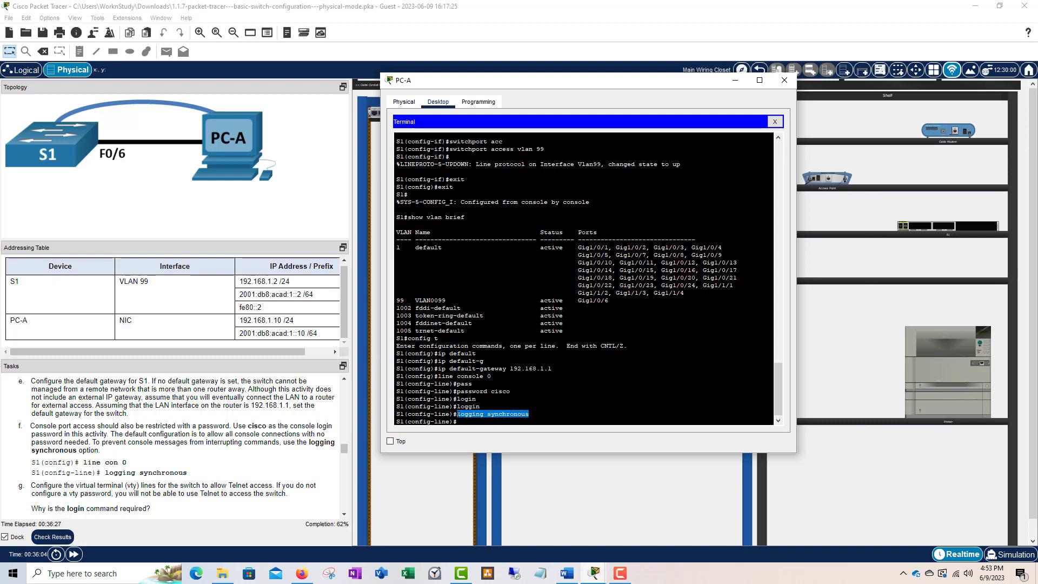
left_click(479, 425)
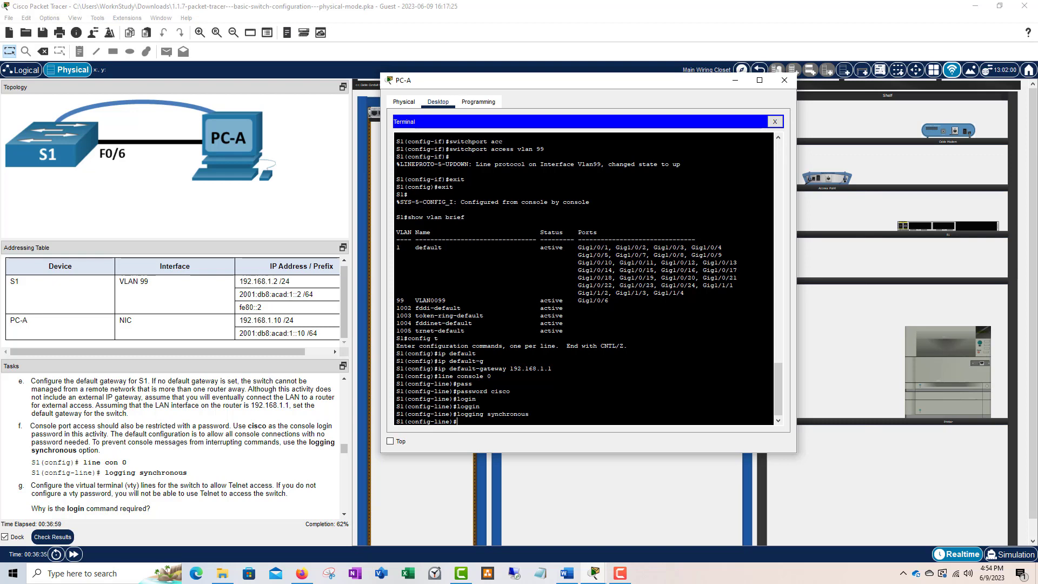
left_click_drag(528, 414, 456, 415)
left_click(470, 423)
left_click_drag(529, 414, 456, 414)
left_click(461, 419)
scroll(152, 424, "down", 1)
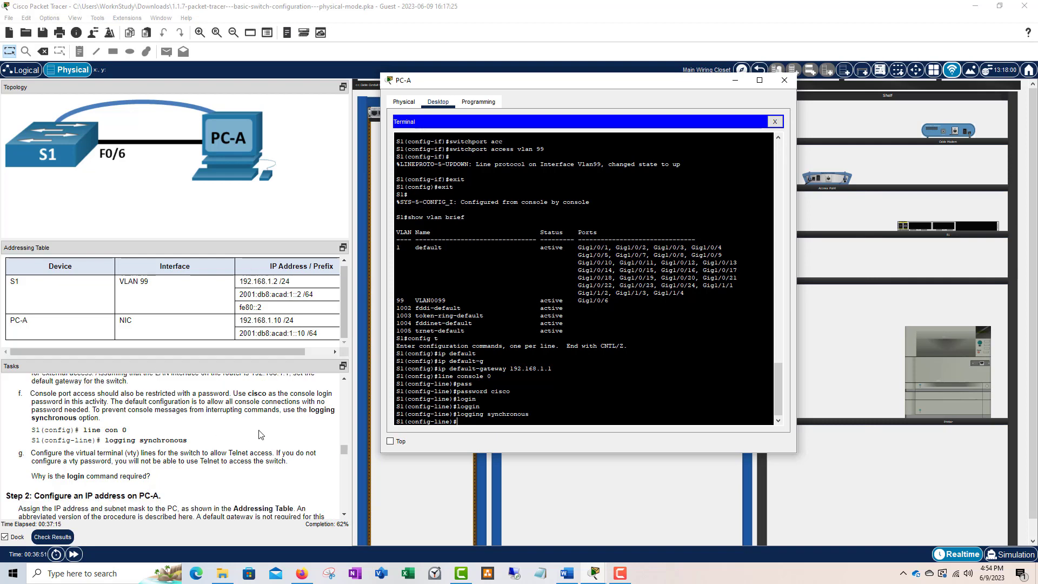
scroll(89, 475, "down", 1)
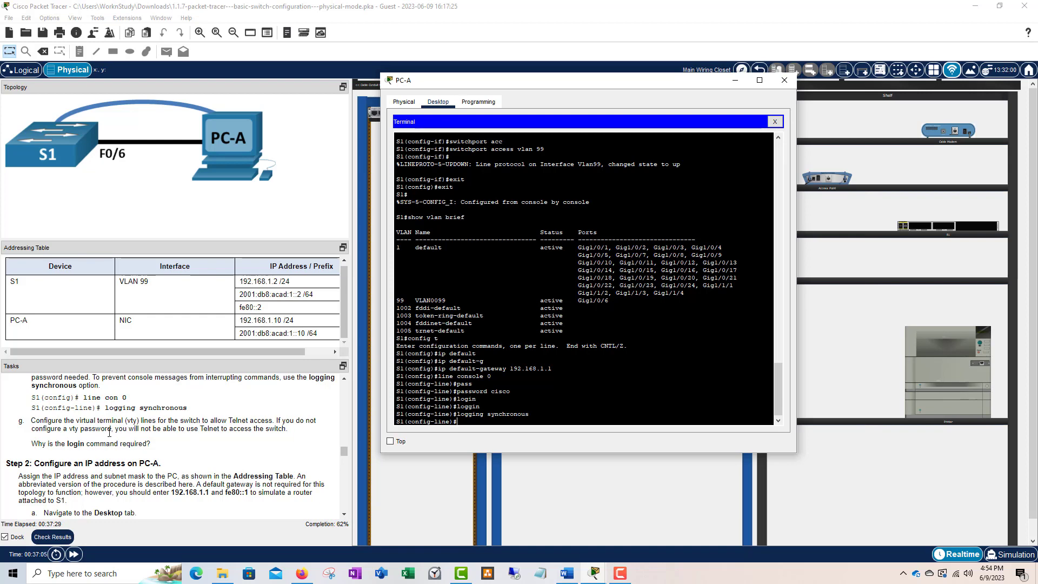
scroll(159, 431, "up", 1)
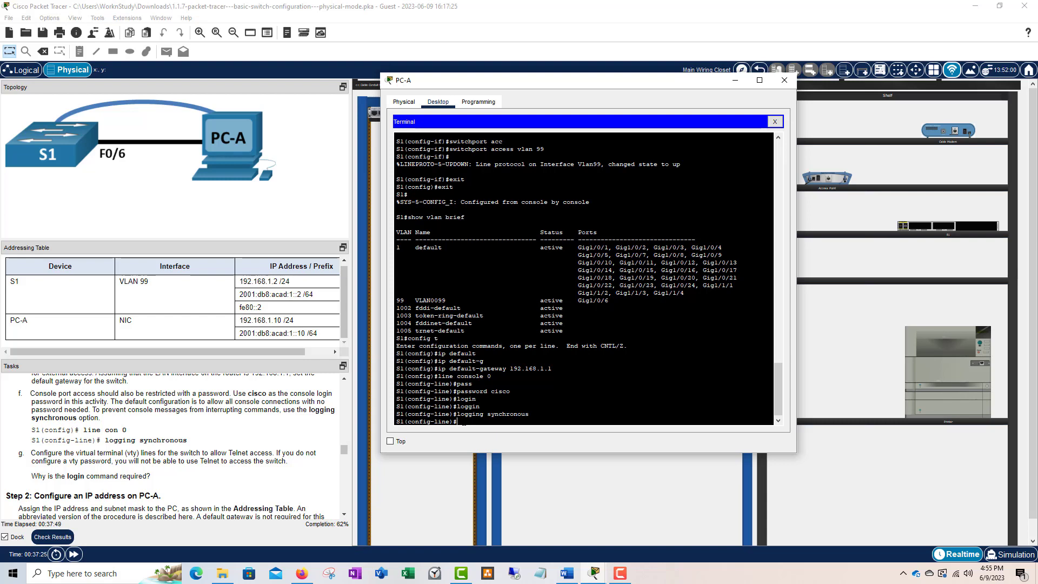
type("xit")
key("Return")
type("l")
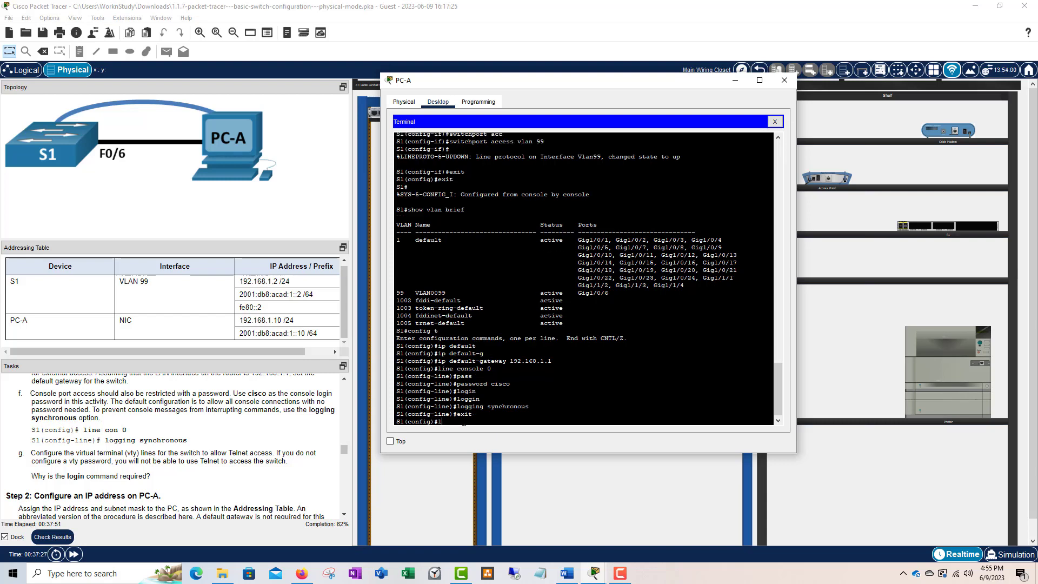
type("ine vty")
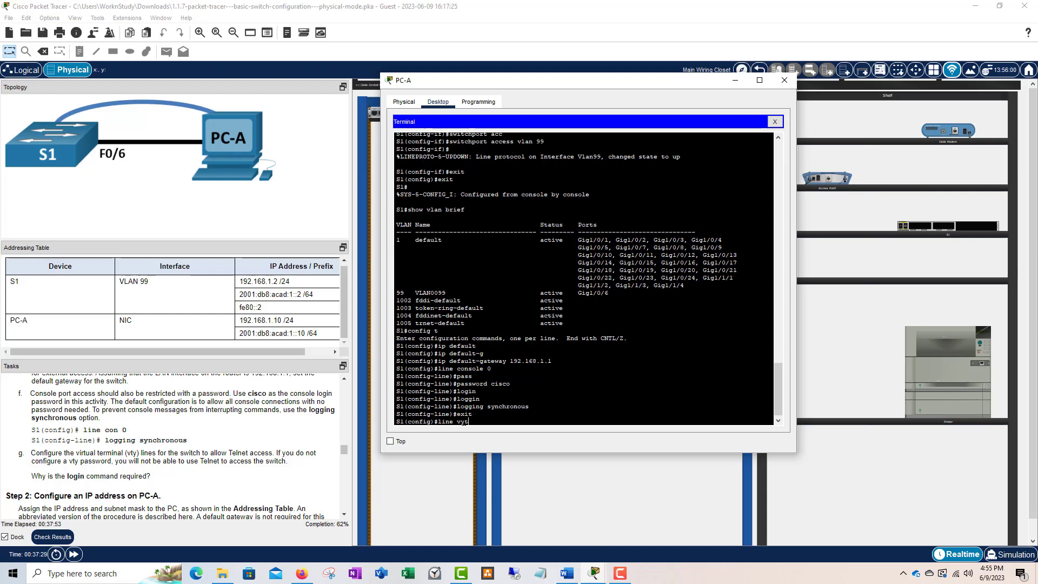
type(" 0 15")
key("Return")
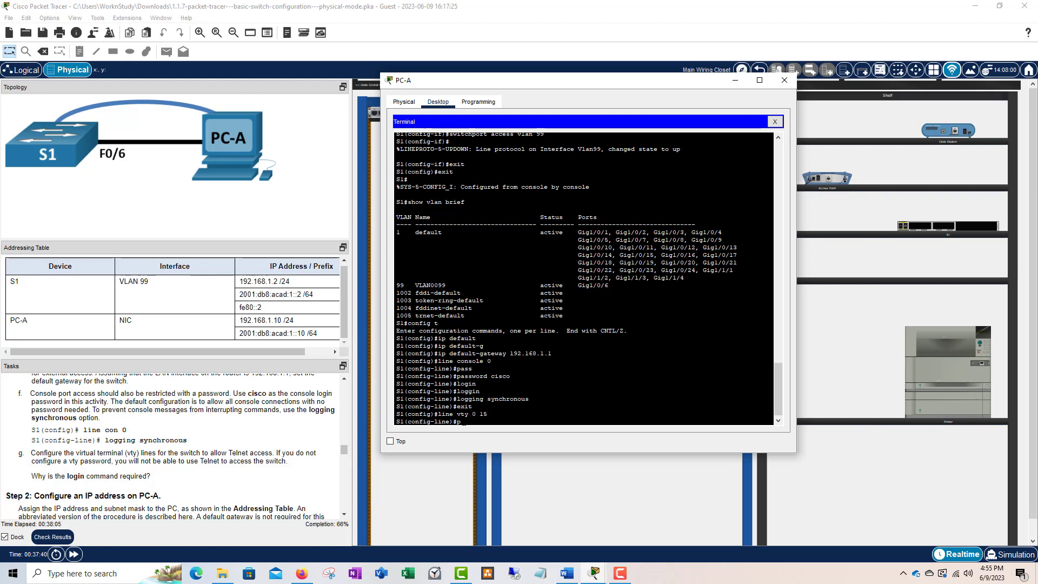
type("pass")
key("Tab")
type("ci")
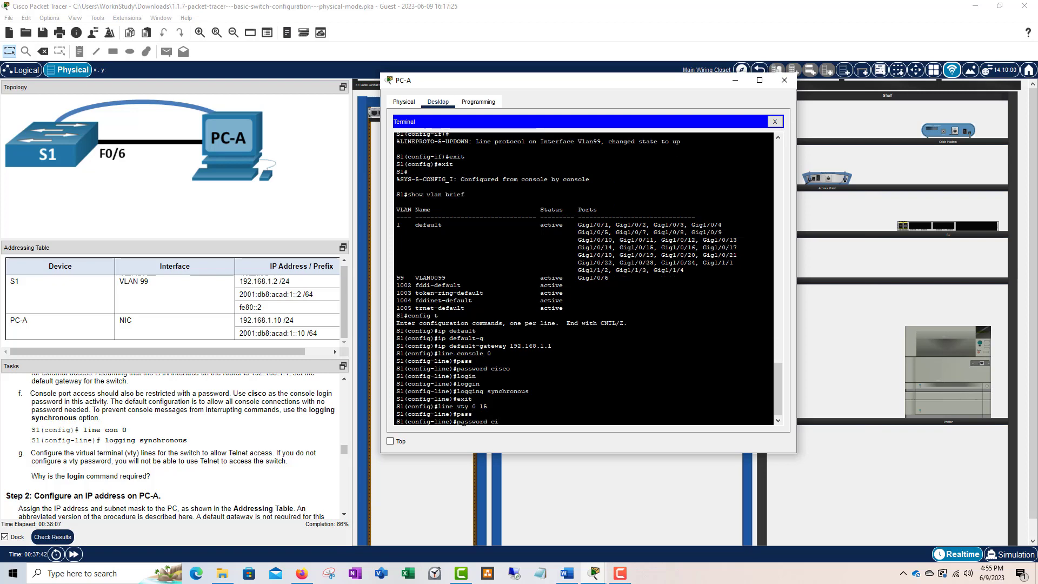
type("sco")
key("Return")
type("login")
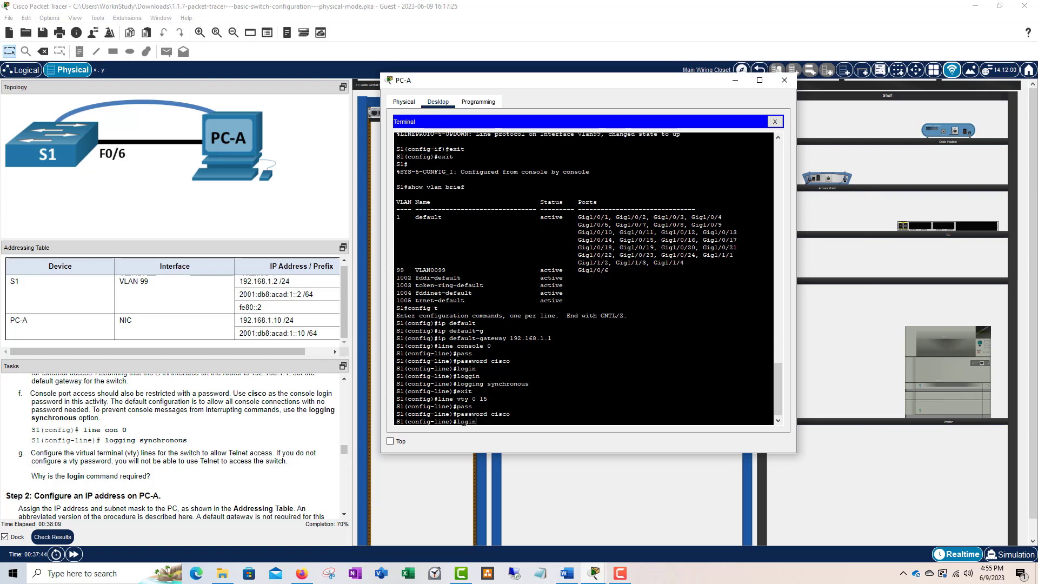
key("Return")
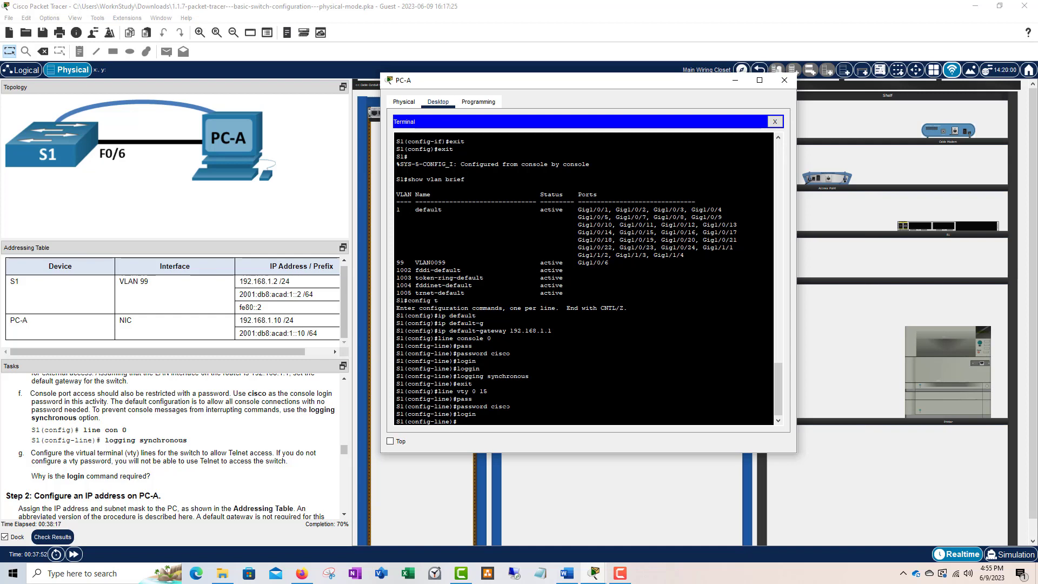
left_click_drag(510, 406, 456, 406)
left_click(475, 414)
left_click(510, 407)
left_click(480, 407)
left_click(465, 407)
left_click(456, 406)
mouse_move(476, 414)
left_mouse_down()
mouse_move(457, 414)
mouse_move(501, 407)
mouse_move(457, 407)
left_mouse_up()
left_click(484, 425)
scroll(201, 405, "down", 2)
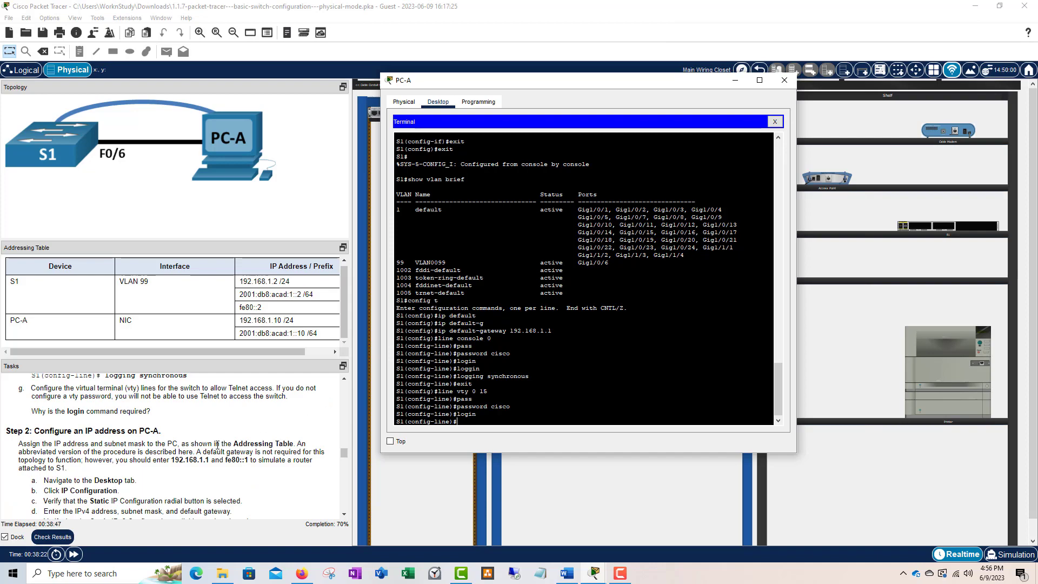
scroll(130, 438, "up", 10)
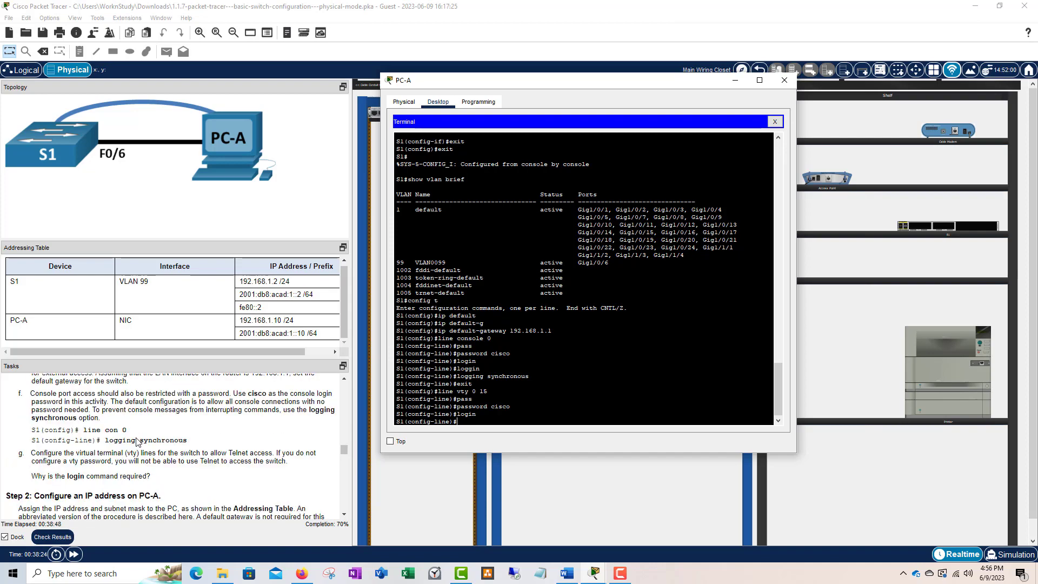
scroll(137, 442, "down", 8)
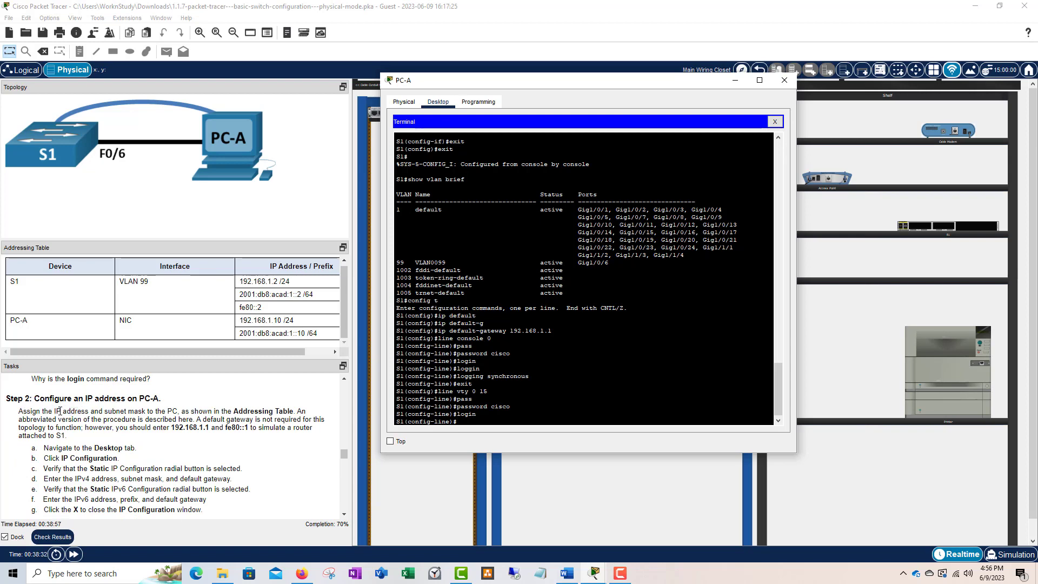
scroll(146, 412, "down", 1)
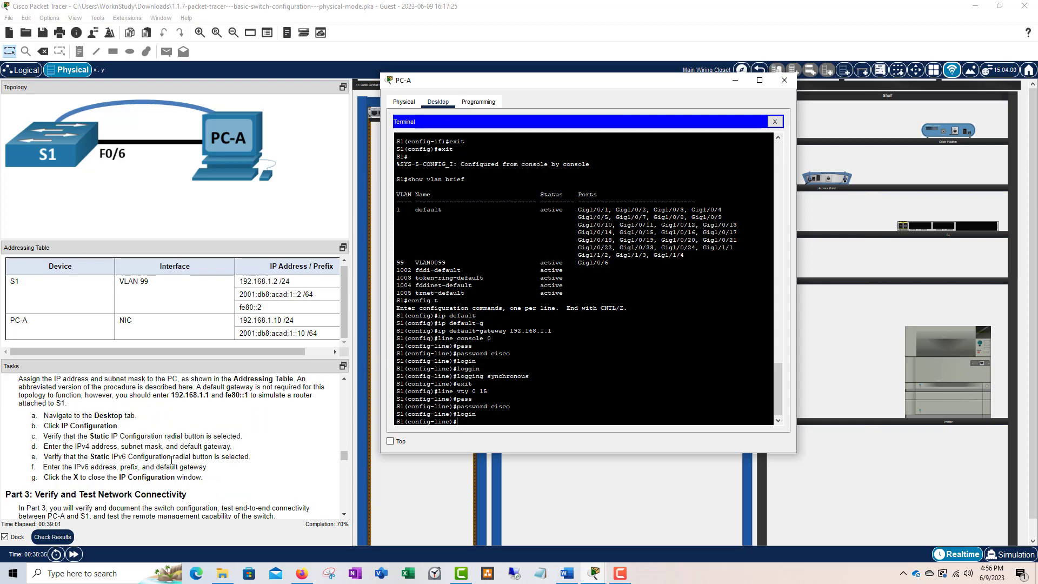
scroll(181, 453, "up", 1)
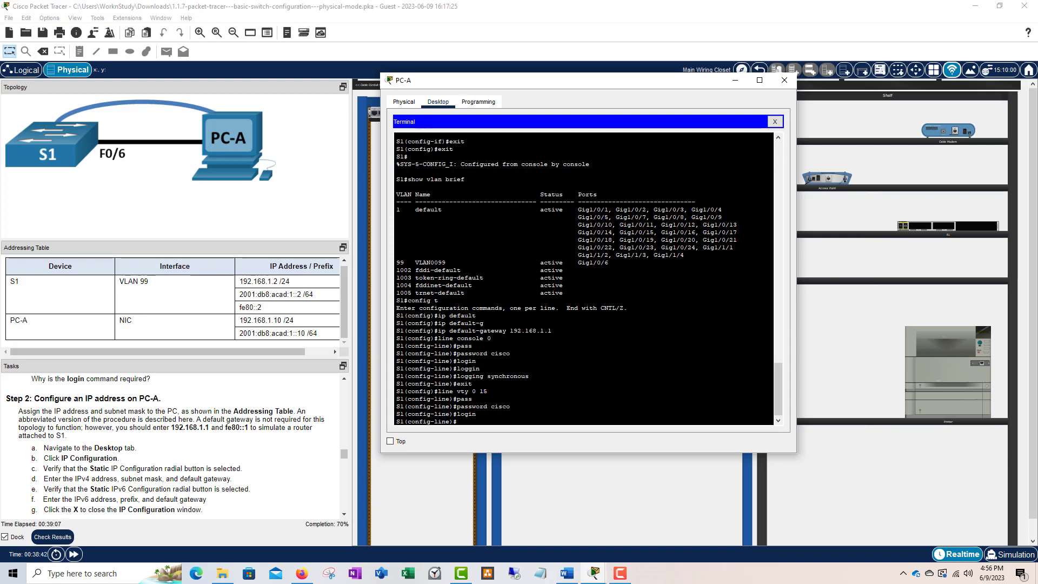
scroll(194, 433, "down", 1)
scroll(194, 436, "down", 2)
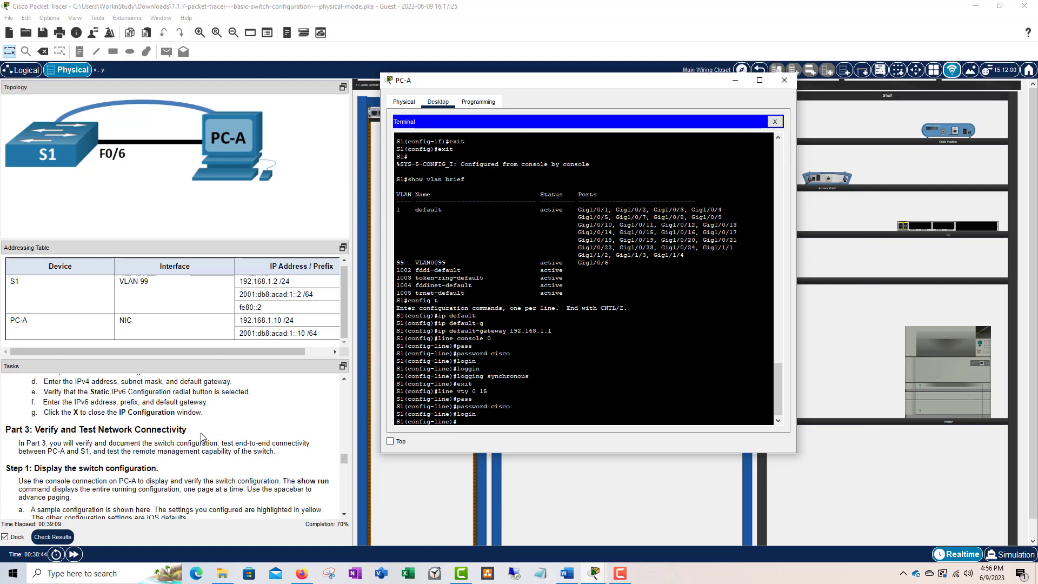
scroll(204, 436, "up", 1)
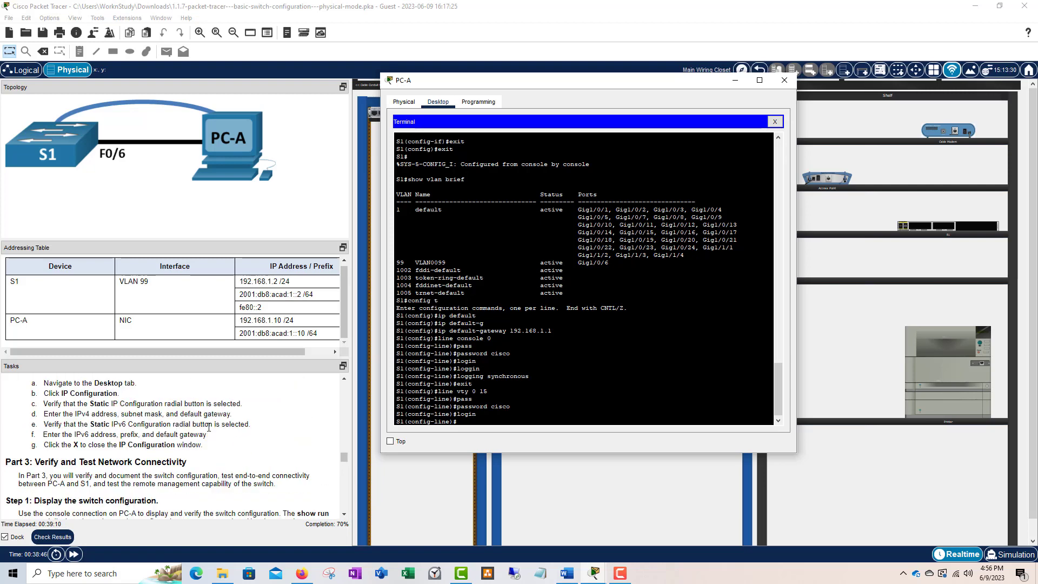
scroll(209, 427, "down", 6)
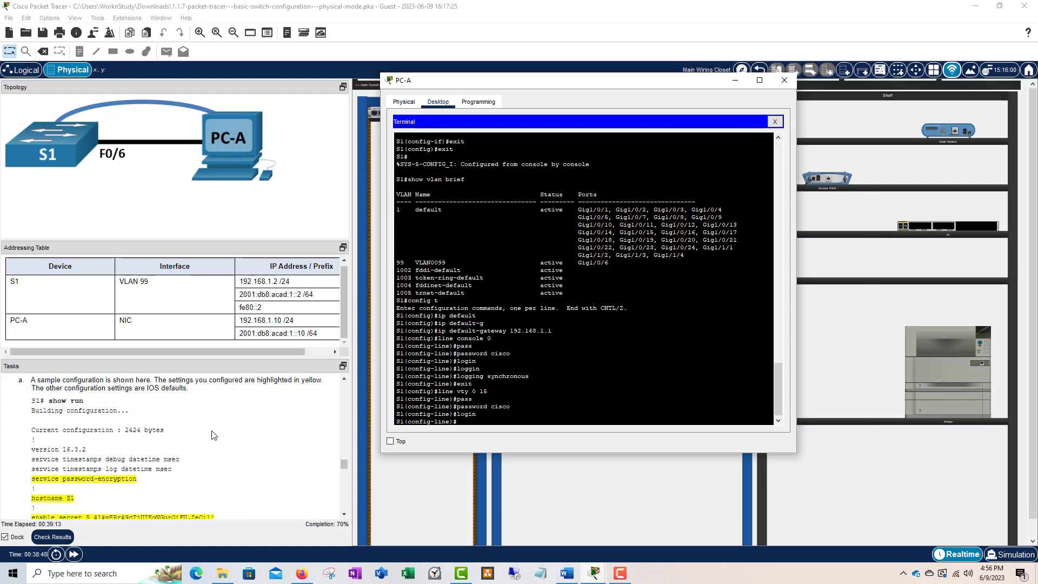
scroll(213, 435, "down", 10)
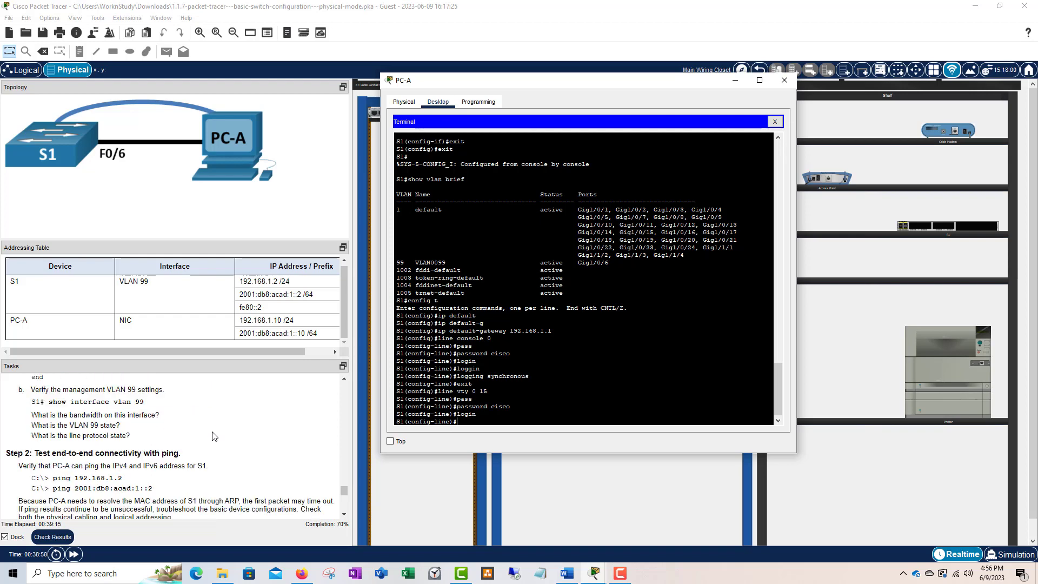
scroll(214, 437, "up", 8)
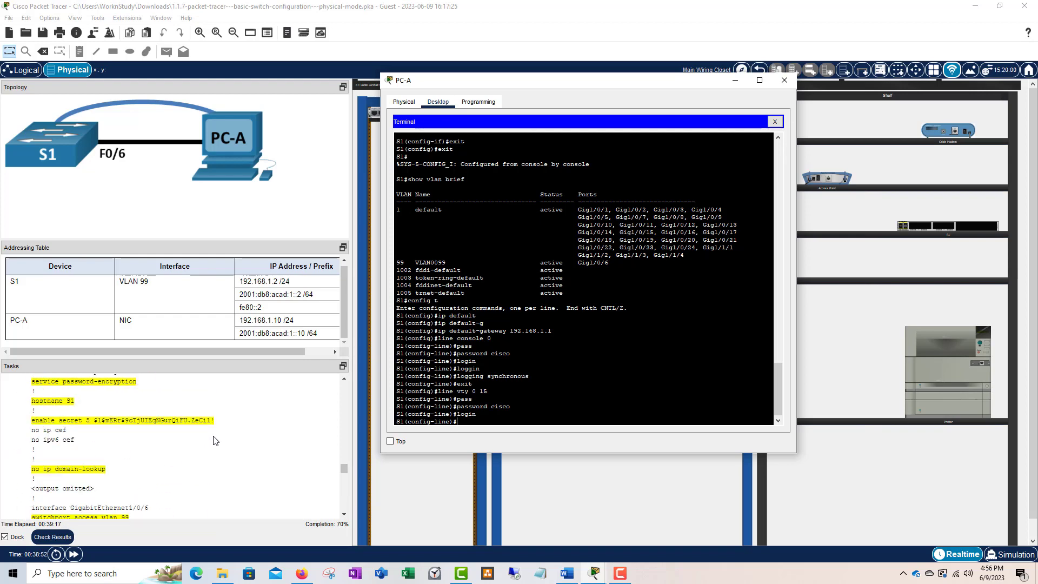
scroll(214, 441, "up", 5)
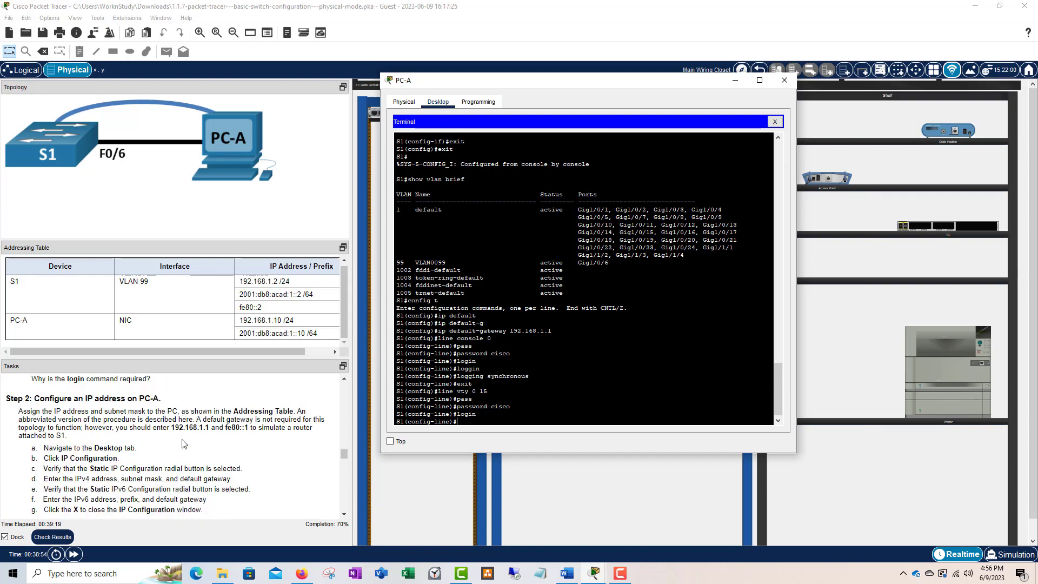
scroll(215, 441, "down", 1)
scroll(215, 440, "up", 1)
- End the terminal session and switch PC-A's IP Configuration to static addressing
left_click(735, 80)
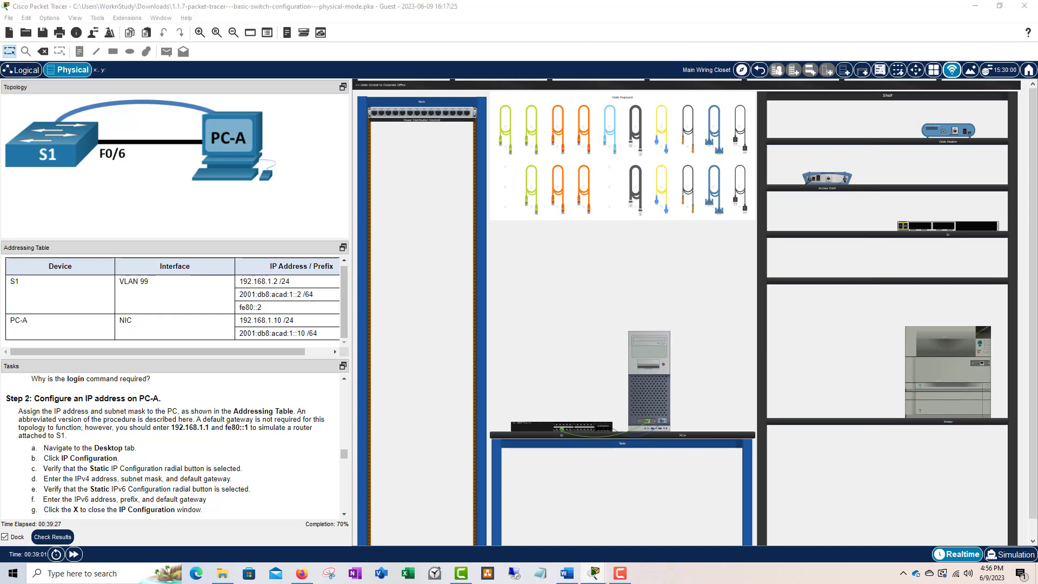
left_click_drag(623, 167, 559, 138)
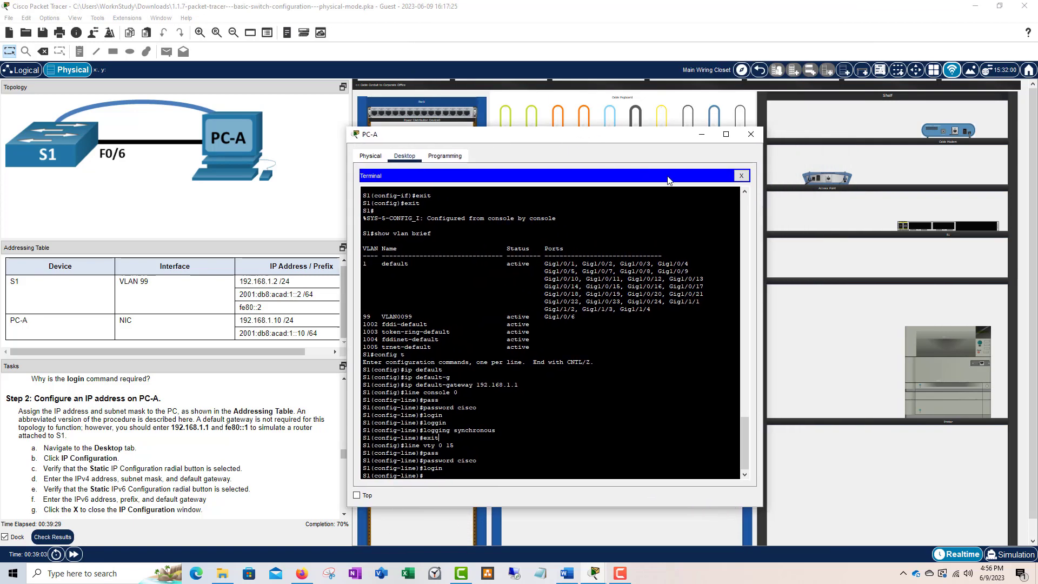
left_click(742, 176)
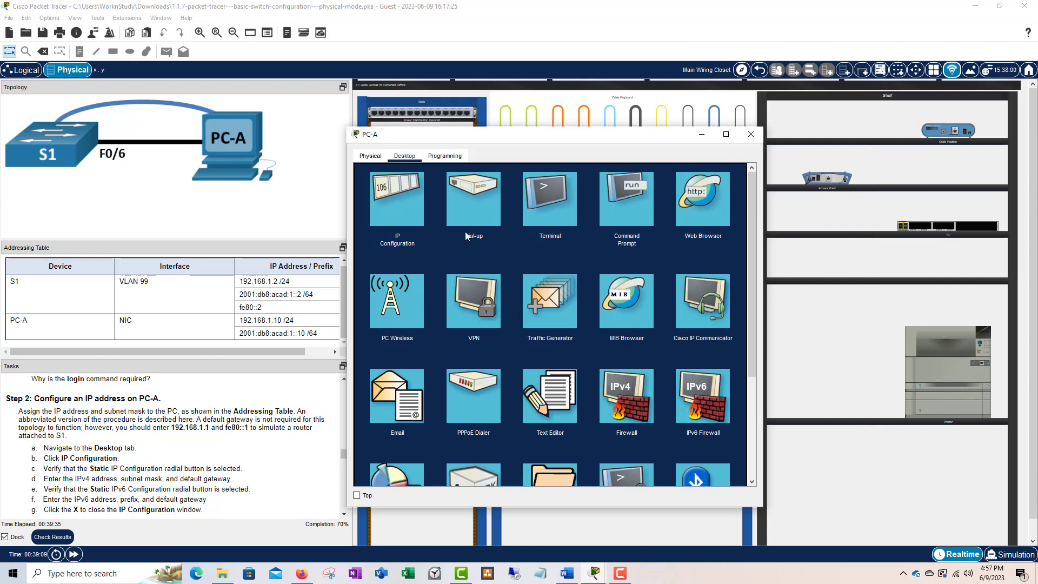
left_click(398, 203)
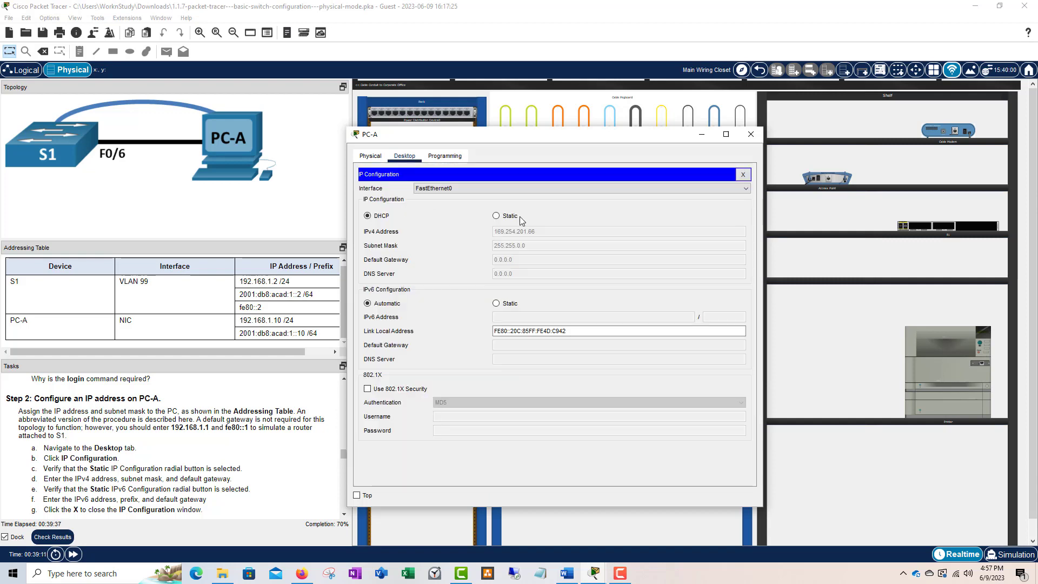
left_click(496, 216)
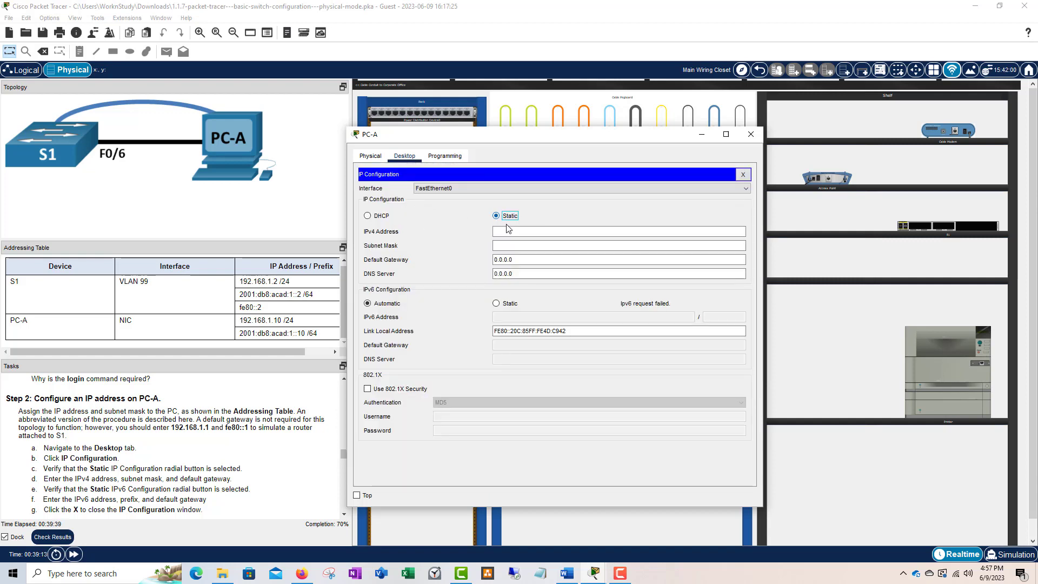
left_click(507, 229)
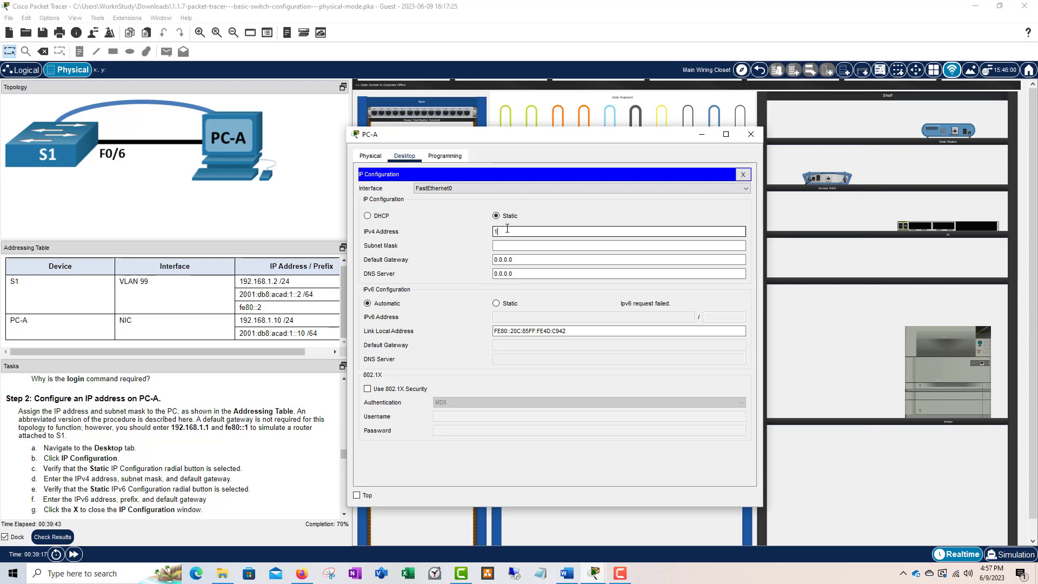
- Enter IPv4 address 192.168.1.10, mask 255.255.255.0 and default gateway 192.168.1.1
type("192.168")
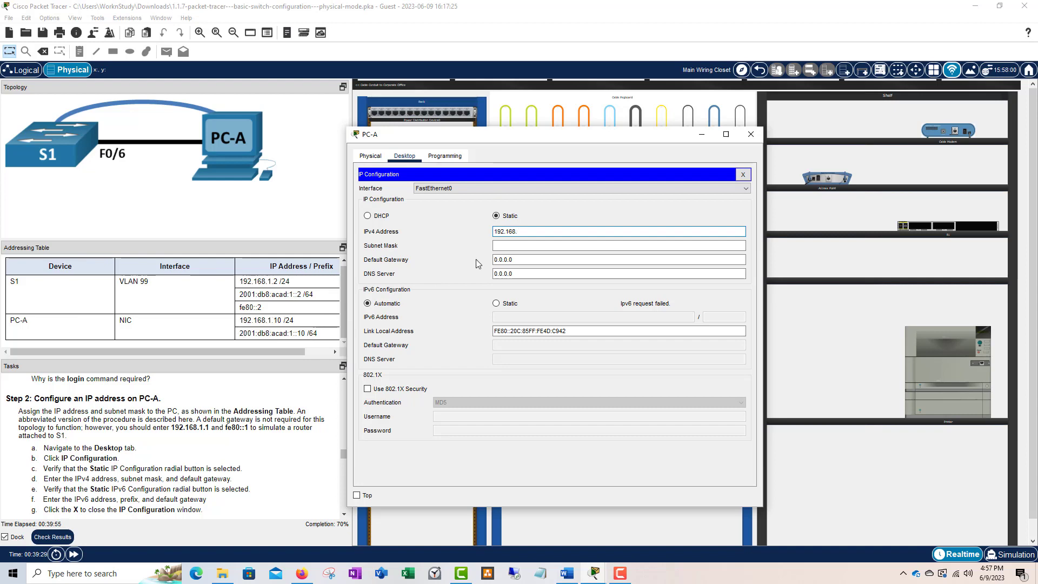
type(".10")
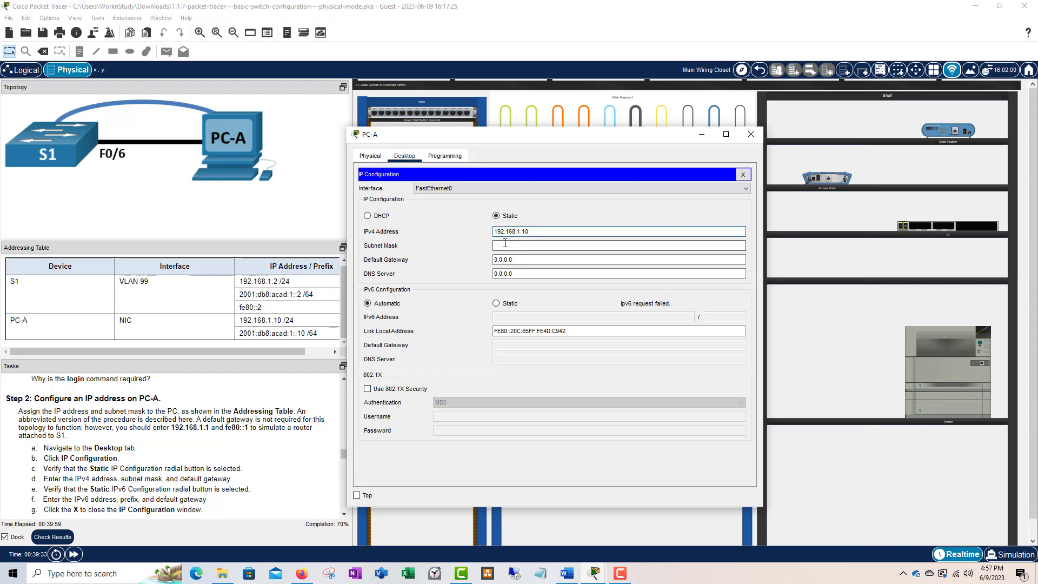
left_click(506, 244)
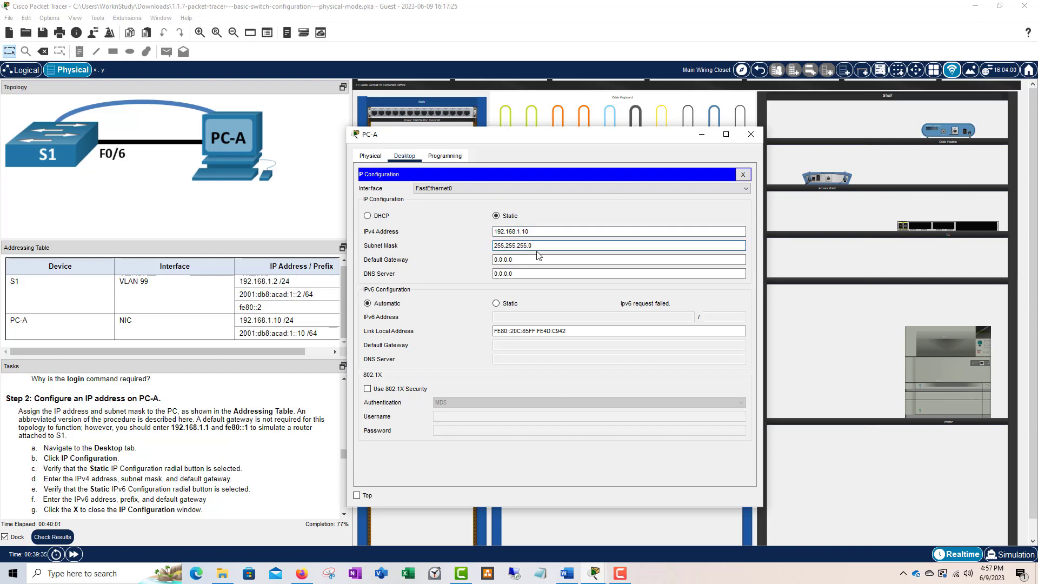
left_click(528, 247)
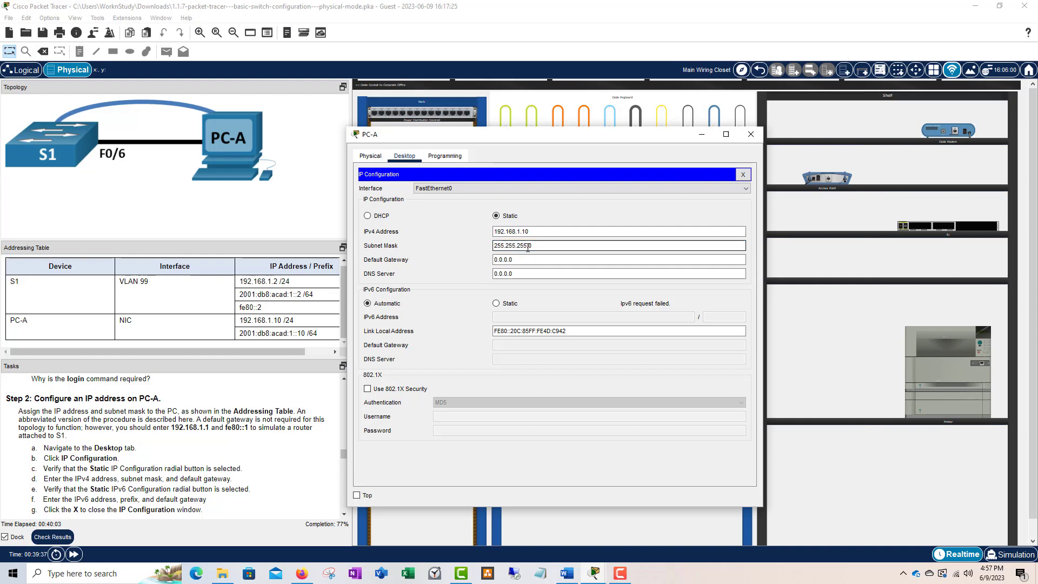
left_click(527, 259)
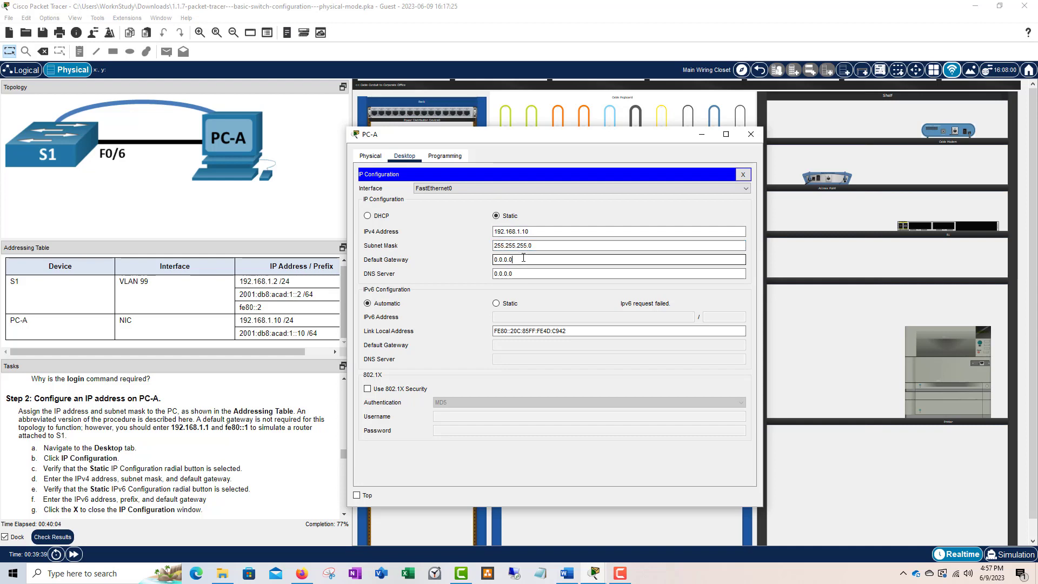
left_click_drag(527, 260, 488, 260)
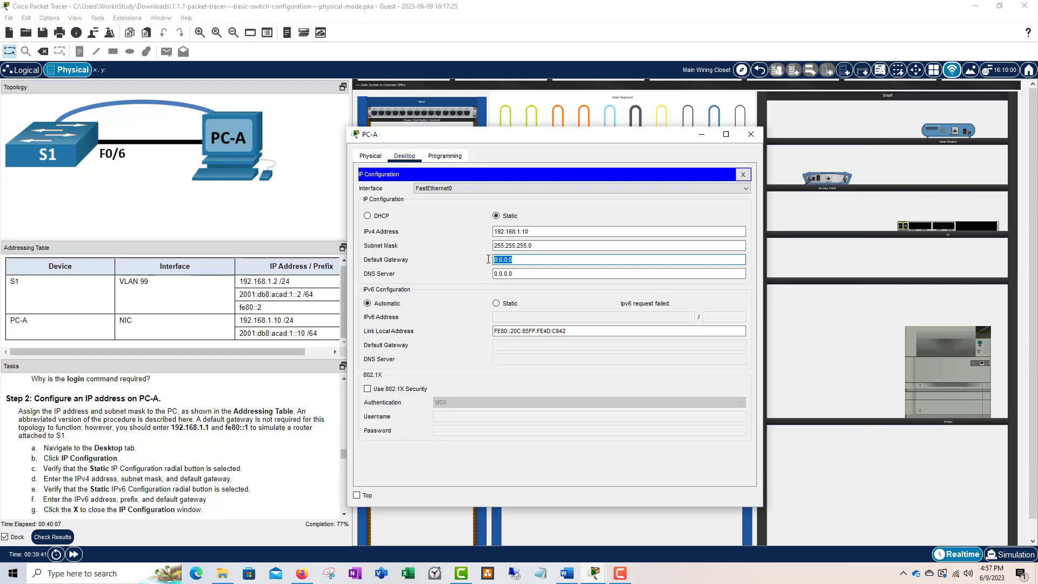
type("192.168.1.1")
- Set PC-A's IPv6 to static address 2001:db8:acad:1::10 with prefix length 64
left_click(494, 303)
left_click(509, 318)
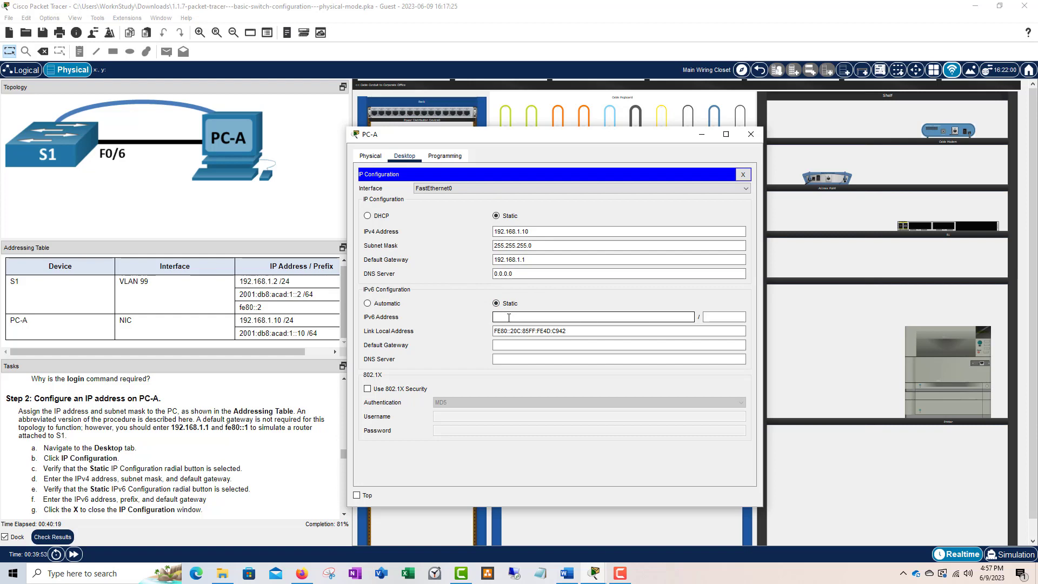
type("2001:db8:acad:1::10")
left_click(724, 317)
type("64")
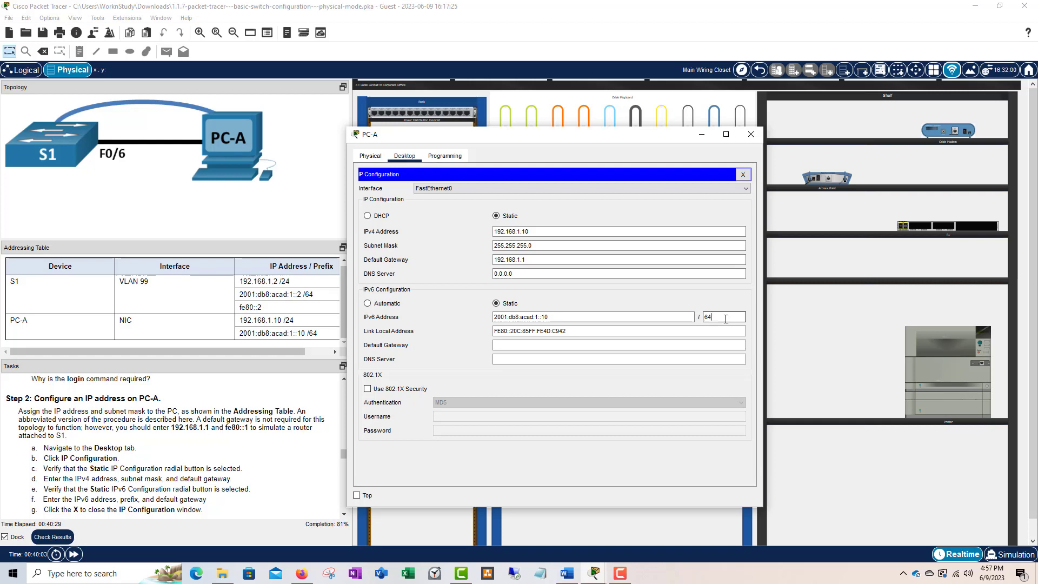
- Enter fe80::1 as the IPv6 default gateway and close IP Configuration
left_click(514, 345)
type("2001:")
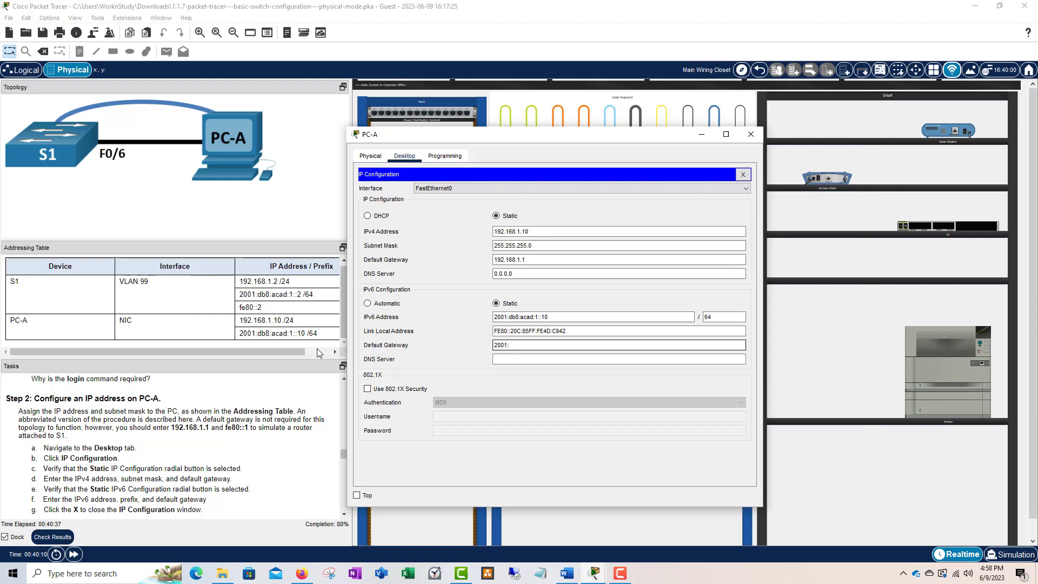
scroll(215, 469, "down", 3)
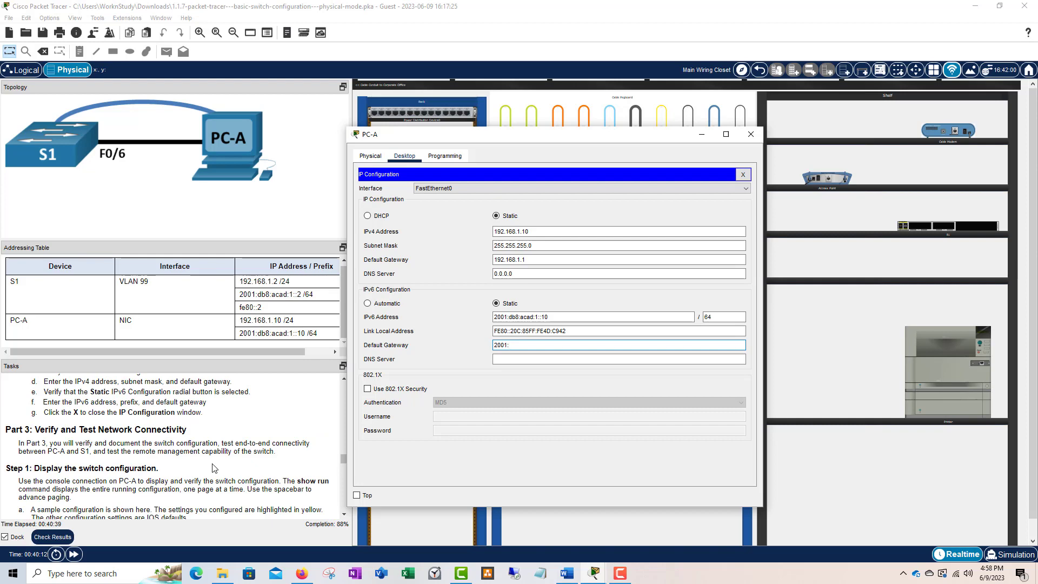
scroll(215, 469, "down", 5)
scroll(214, 469, "up", 10)
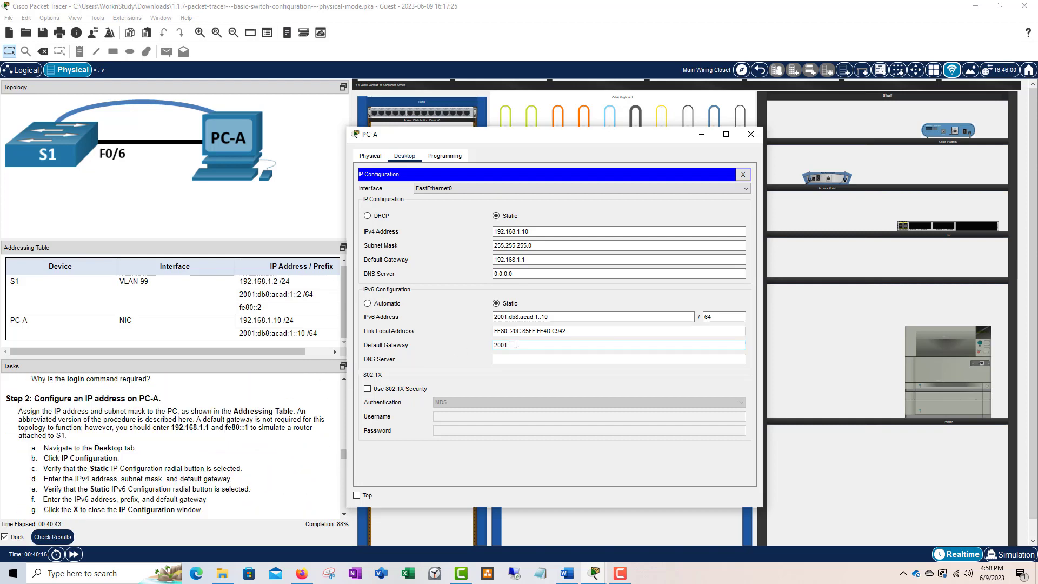
left_click_drag(510, 345, 493, 343)
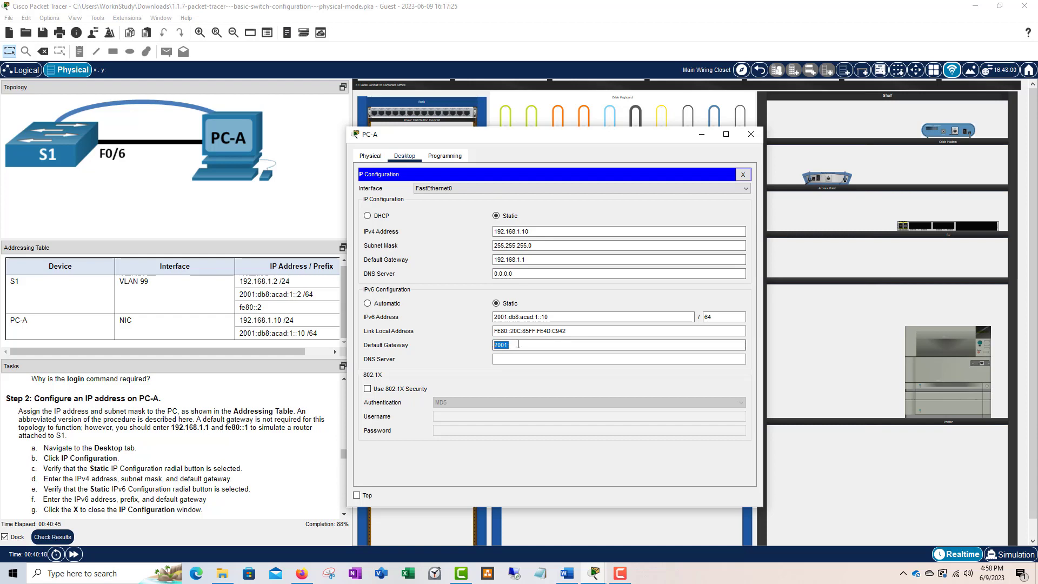
type("fe80::1")
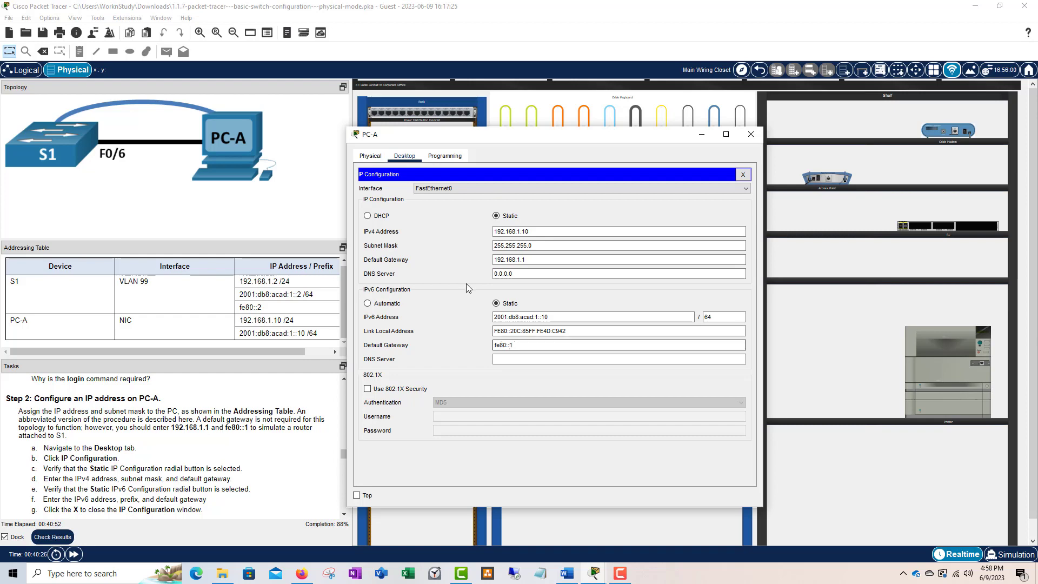
scroll(186, 420, "down", 1)
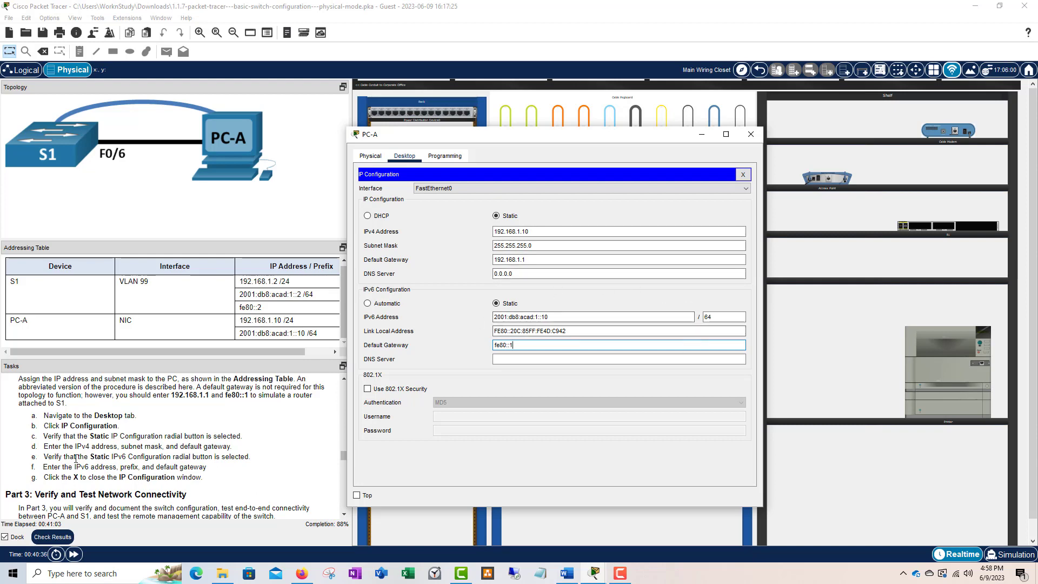
scroll(76, 457, "up", 1)
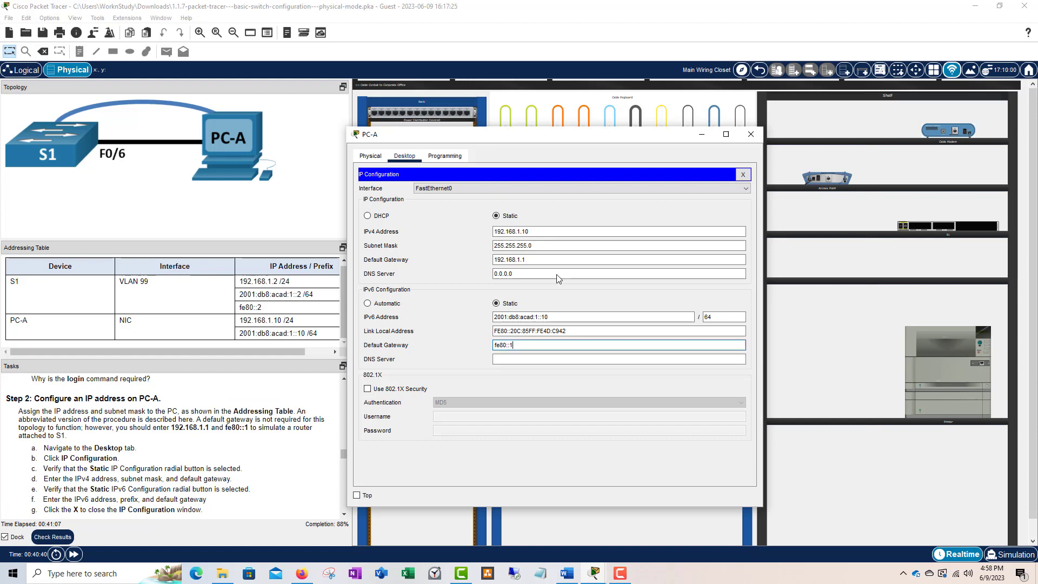
left_click(743, 174)
scroll(142, 426, "down", 2)
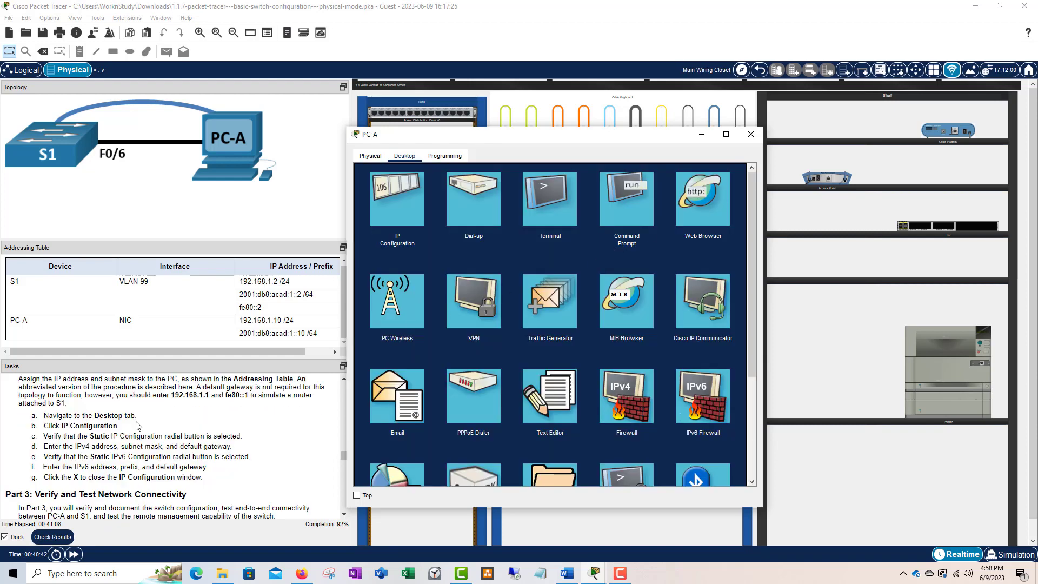
scroll(142, 426, "down", 1)
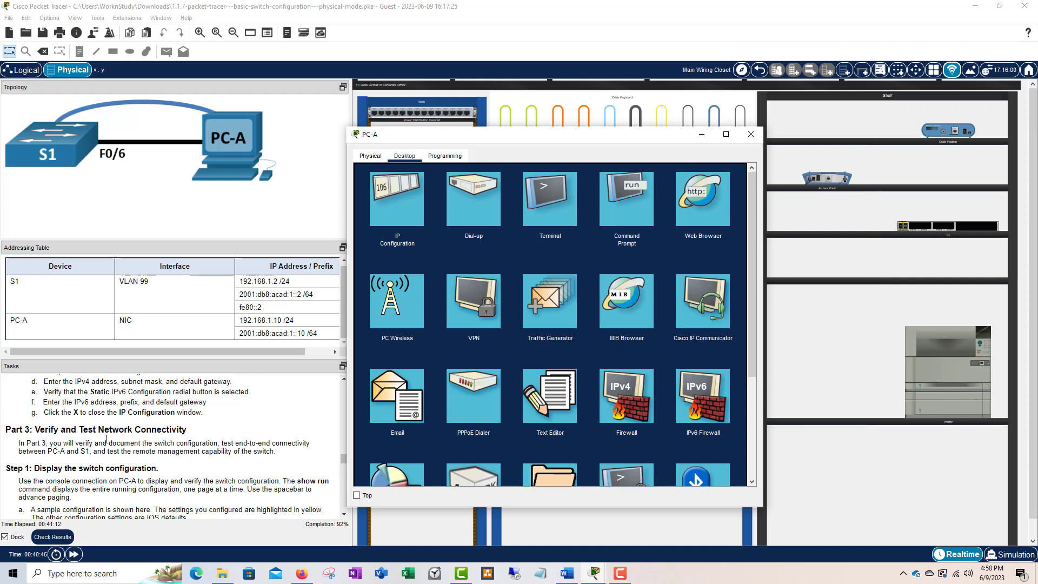
scroll(106, 439, "up", 2)
scroll(58, 430, "down", 3)
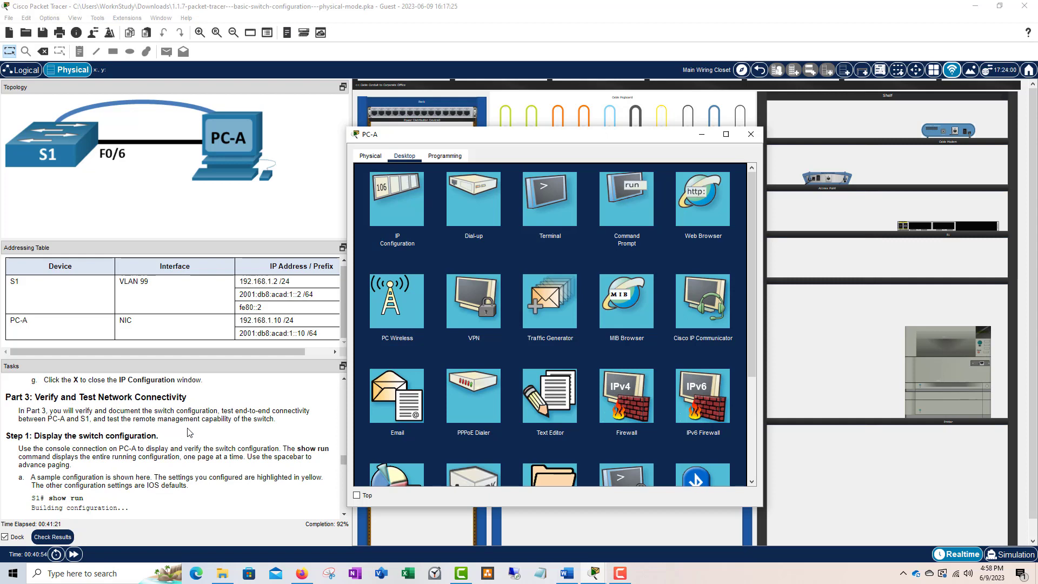
scroll(189, 432, "down", 1)
scroll(127, 416, "up", 1)
scroll(198, 432, "down", 1)
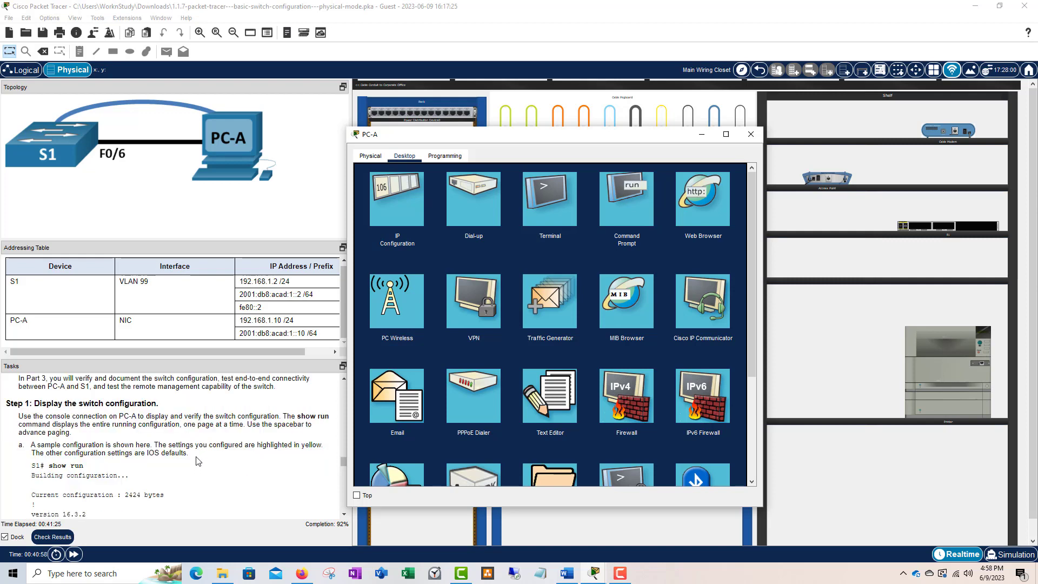
scroll(197, 460, "down", 4)
scroll(186, 452, "down", 10)
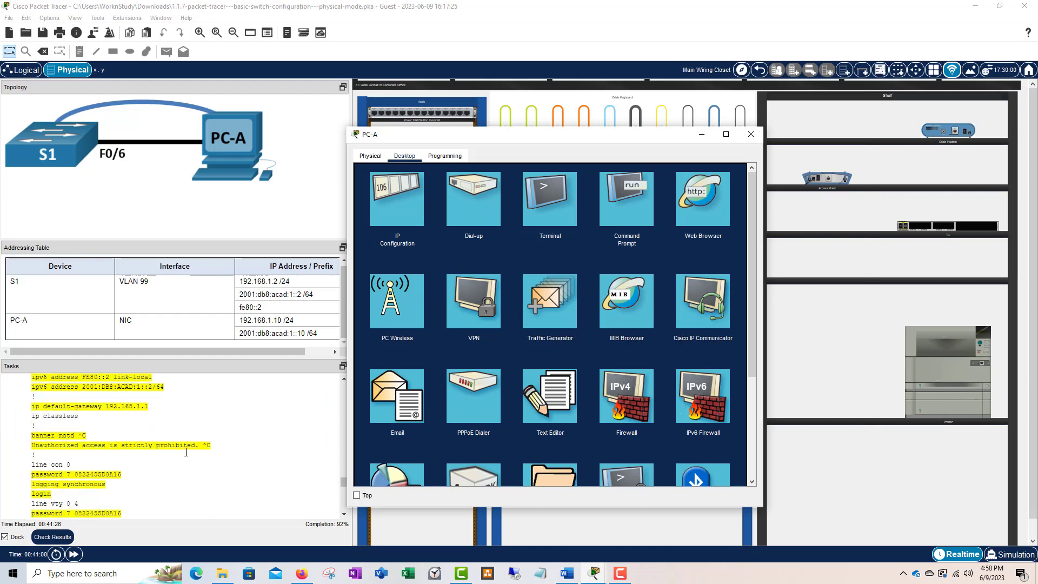
scroll(210, 460, "down", 3)
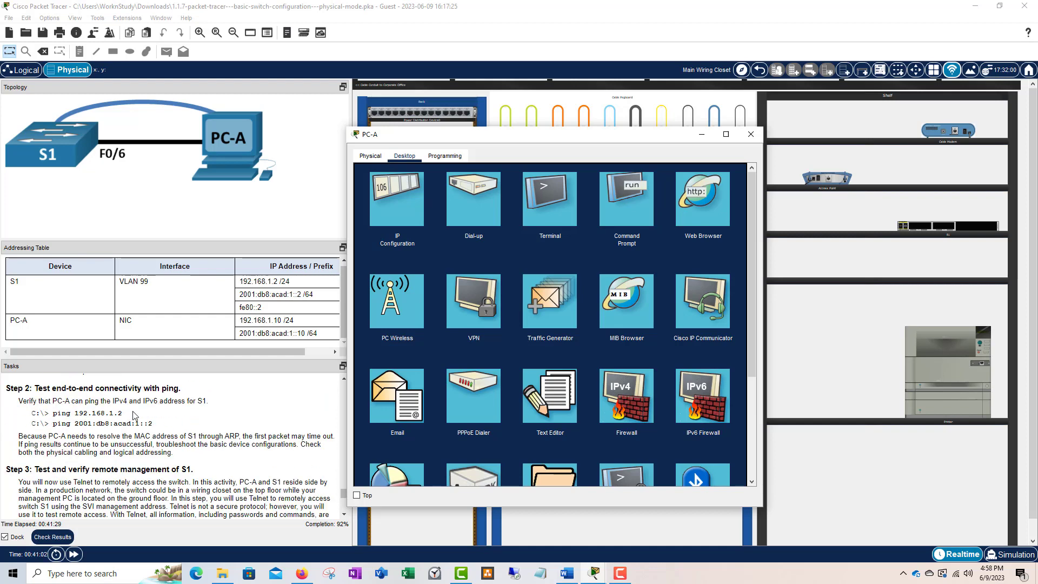
scroll(217, 470, "up", 12)
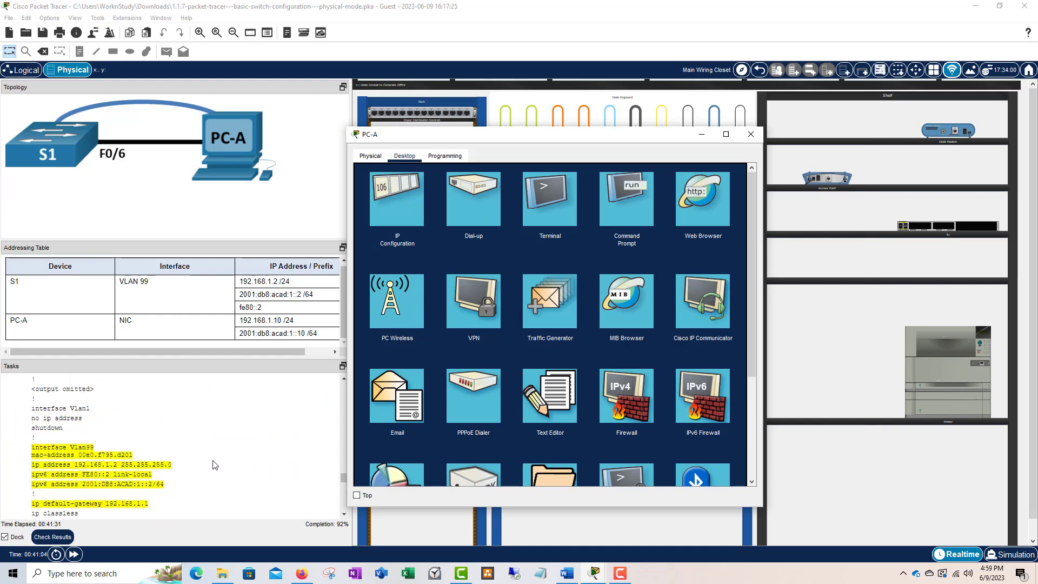
scroll(210, 457, "up", 5)
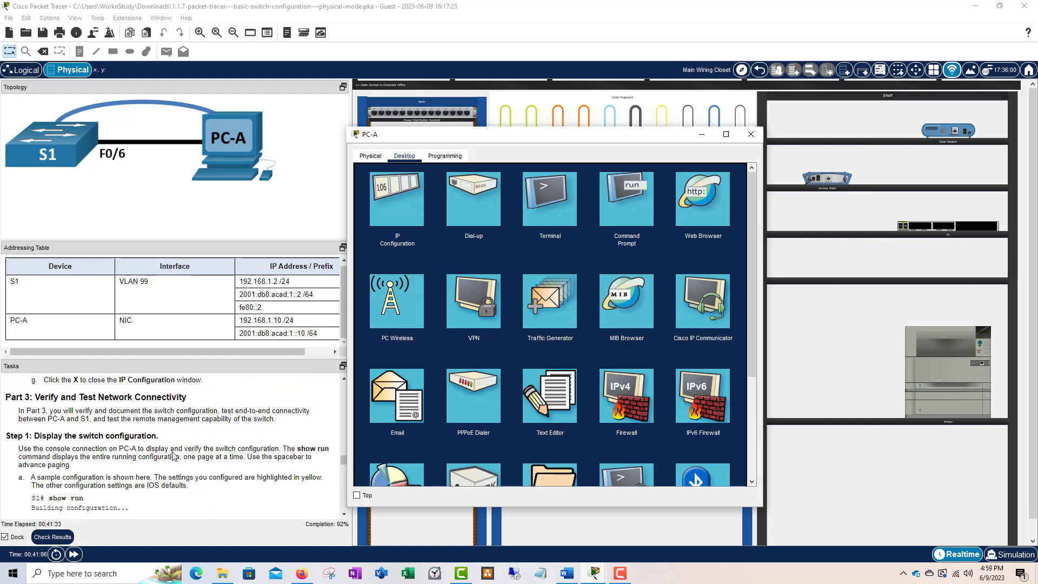
scroll(120, 454, "down", 4)
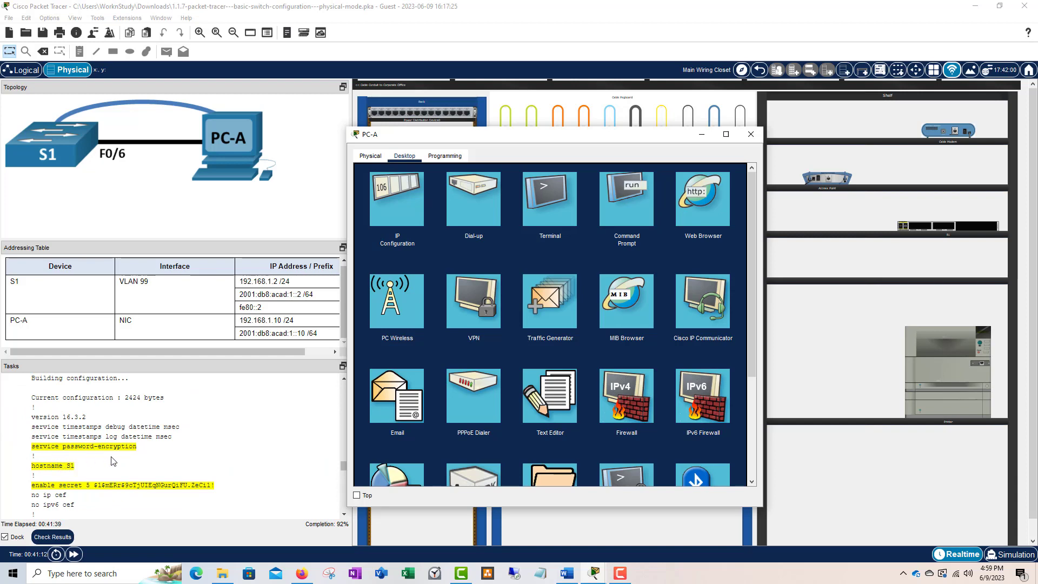
scroll(113, 460, "down", 1)
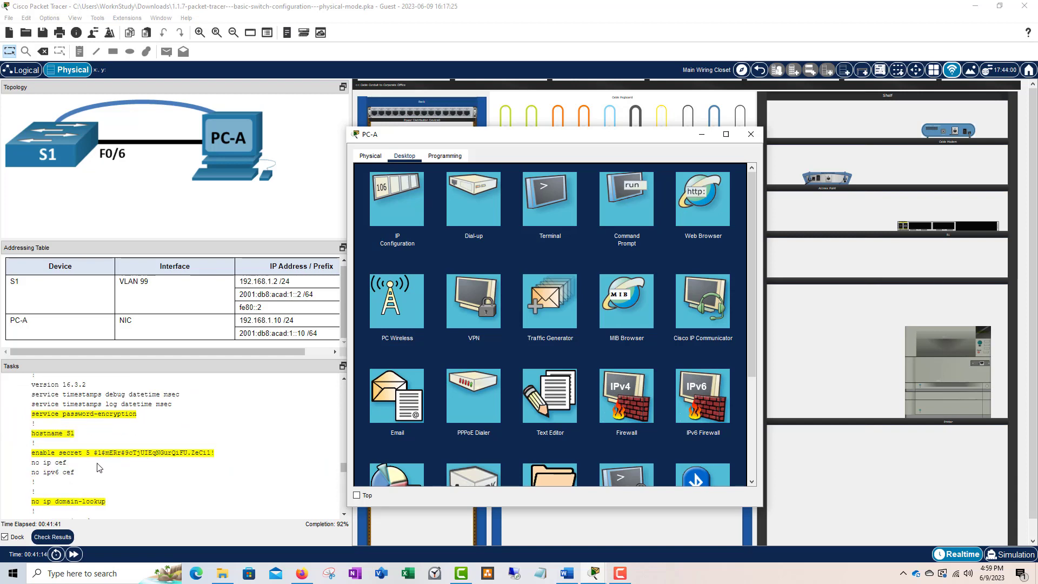
scroll(103, 465, "down", 1)
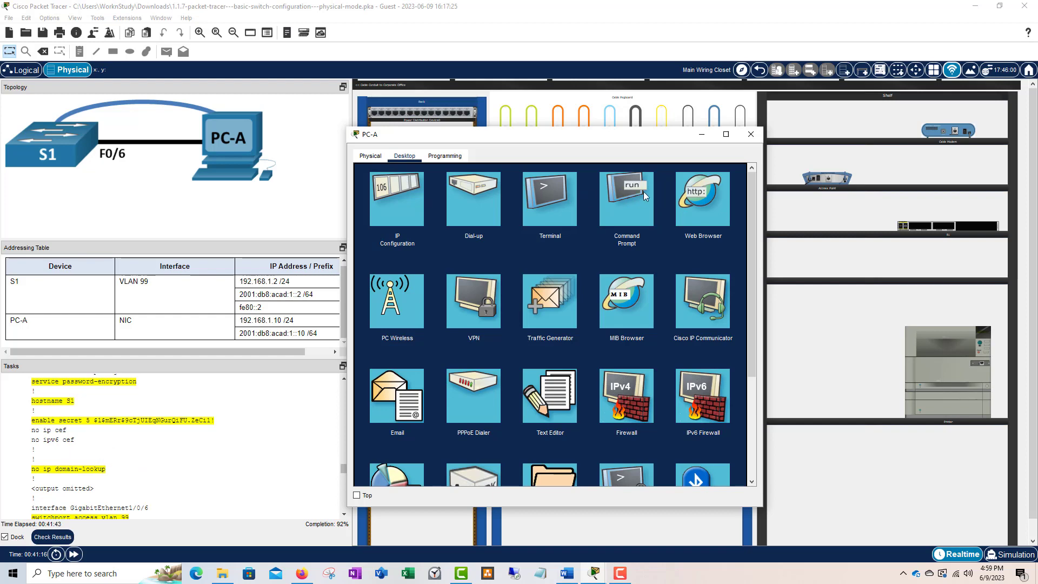
- Connect PC-A's terminal to S1 and exit back to the S1# privileged prompt
left_click(567, 200)
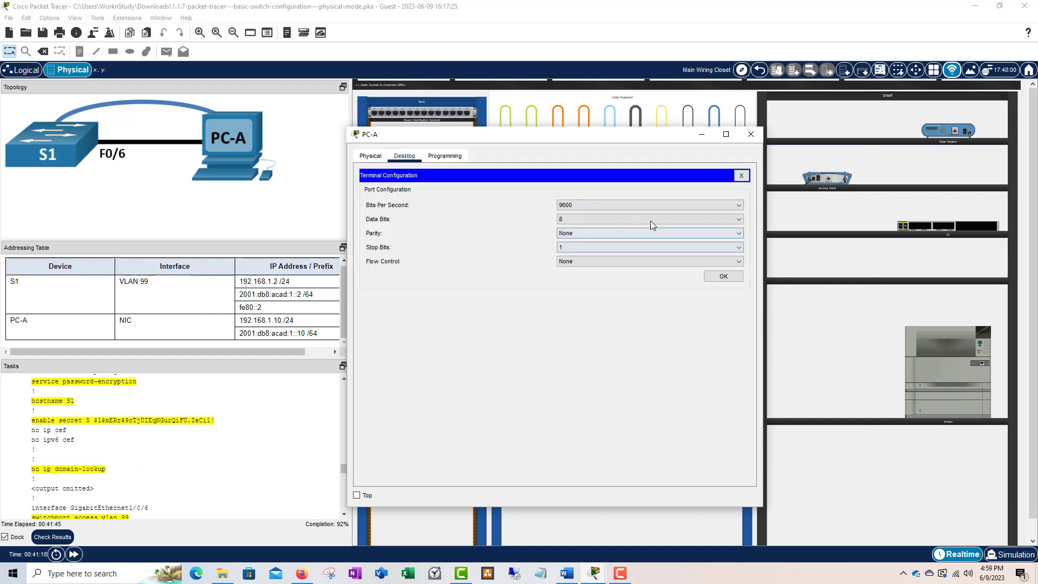
left_click(724, 276)
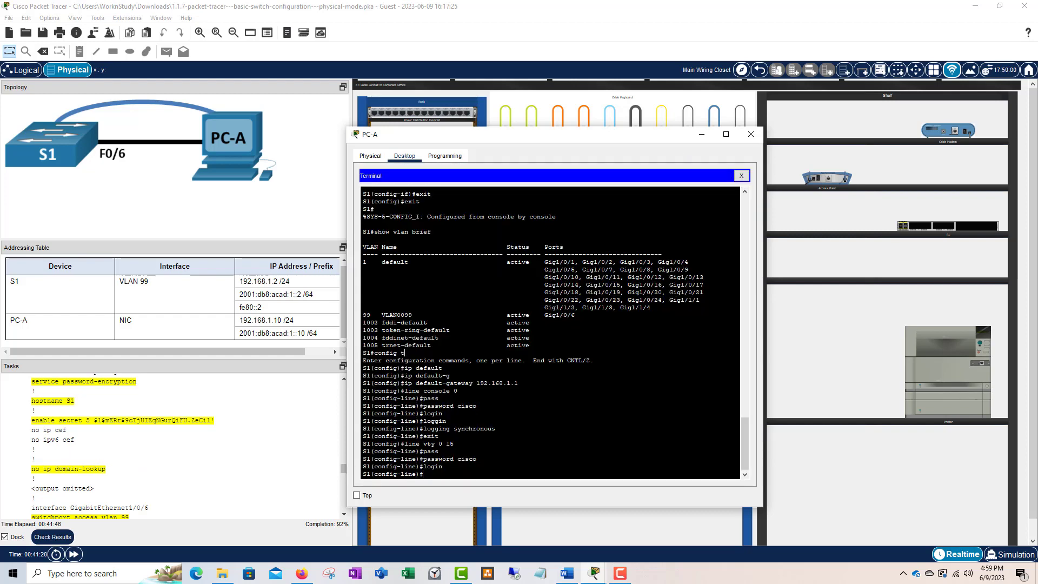
type("exit")
key("Return")
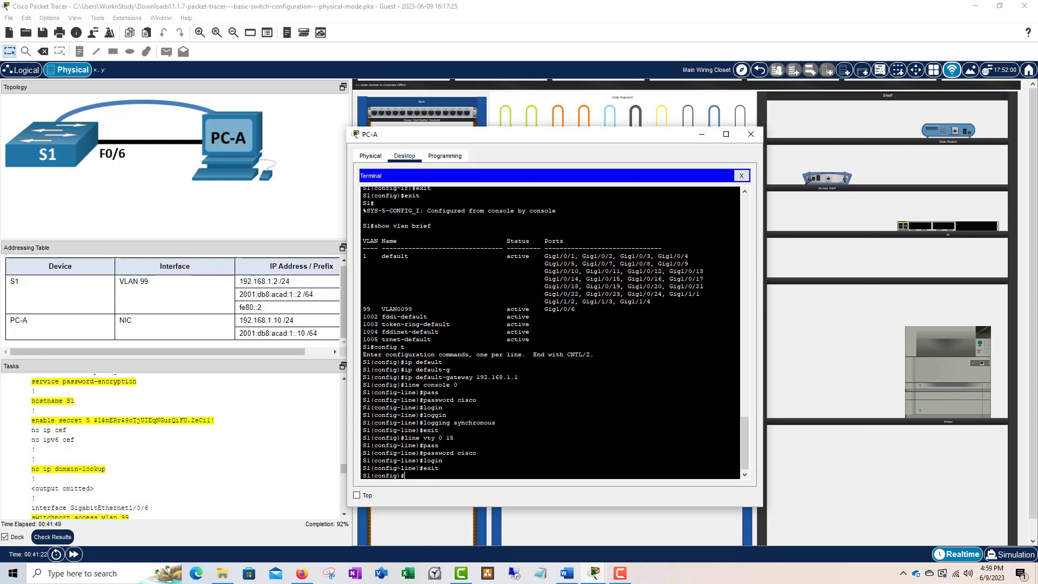
type("exit")
key("Return")
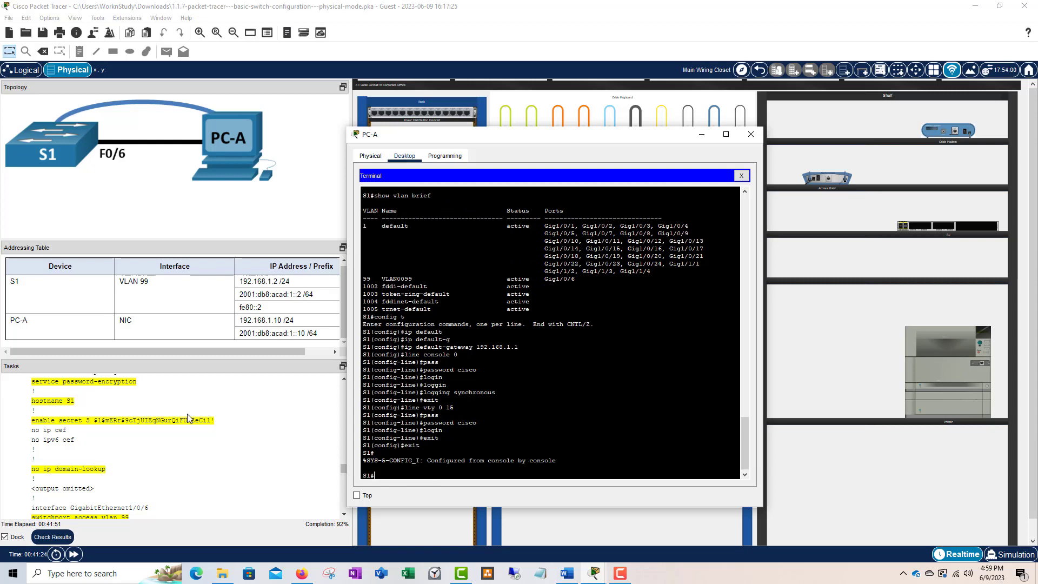
scroll(172, 422, "up", 1)
scroll(172, 422, "up", 3)
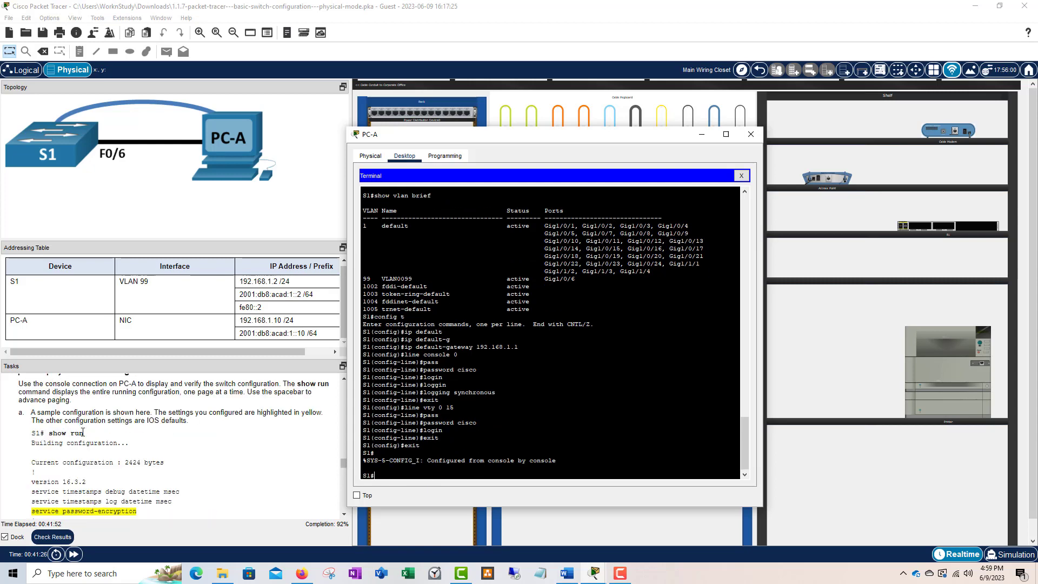
- Run show run and page through S1's running configuration to the end
type("show run")
key("Return")
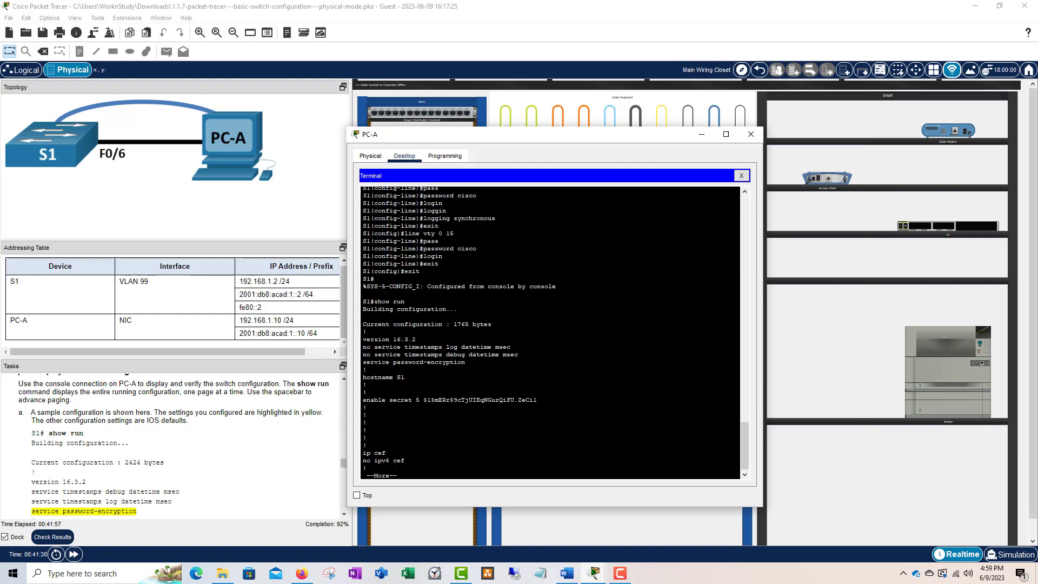
scroll(192, 427, "down", 1)
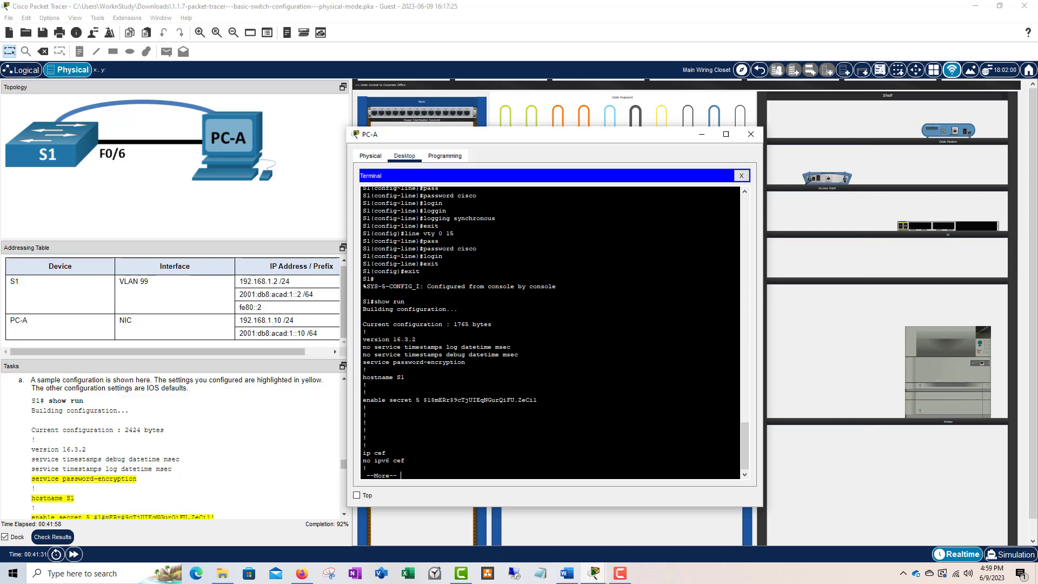
key("space")
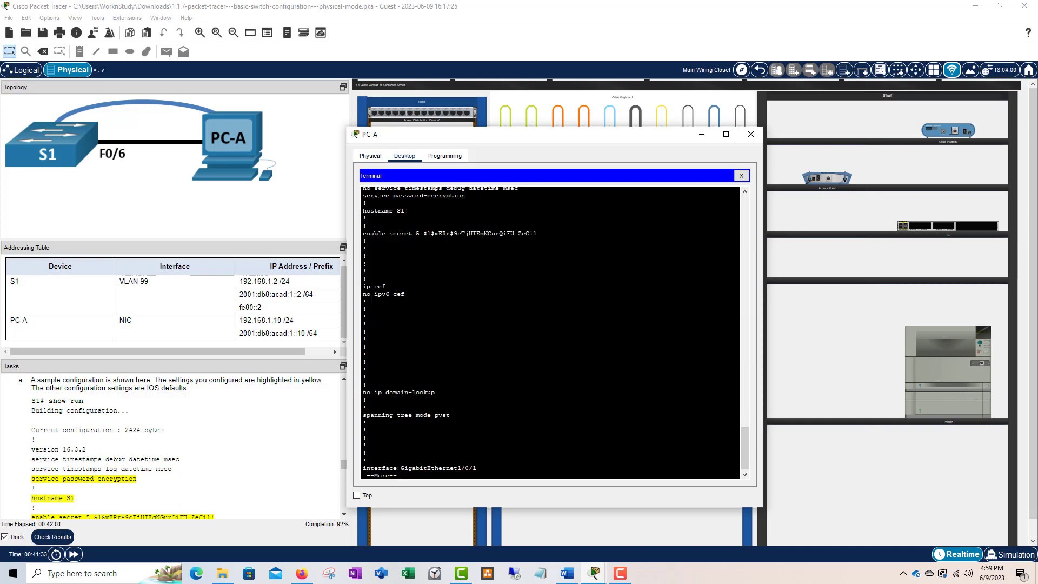
scroll(118, 459, "down", 1)
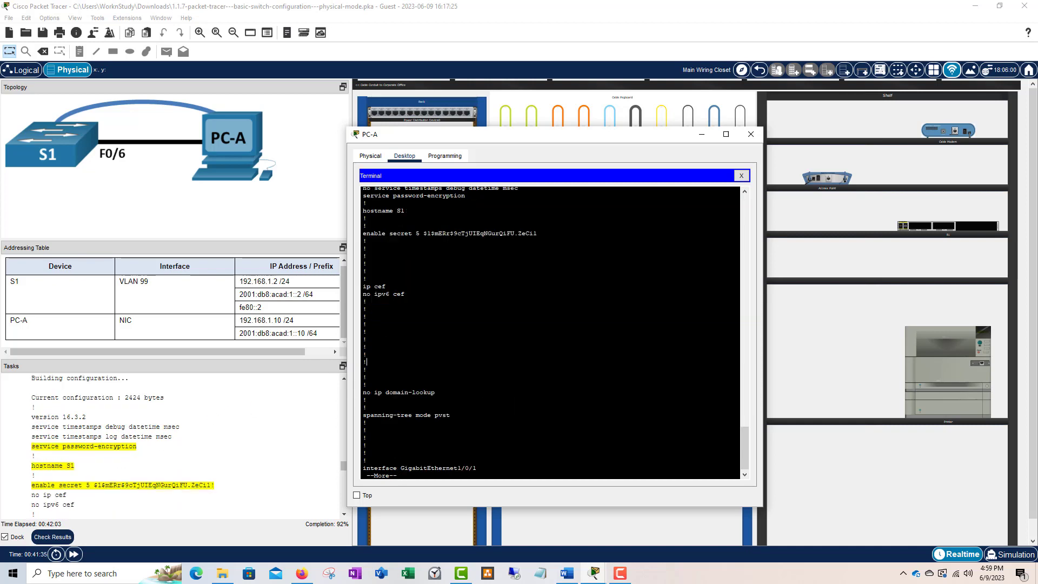
key("space")
key("space")
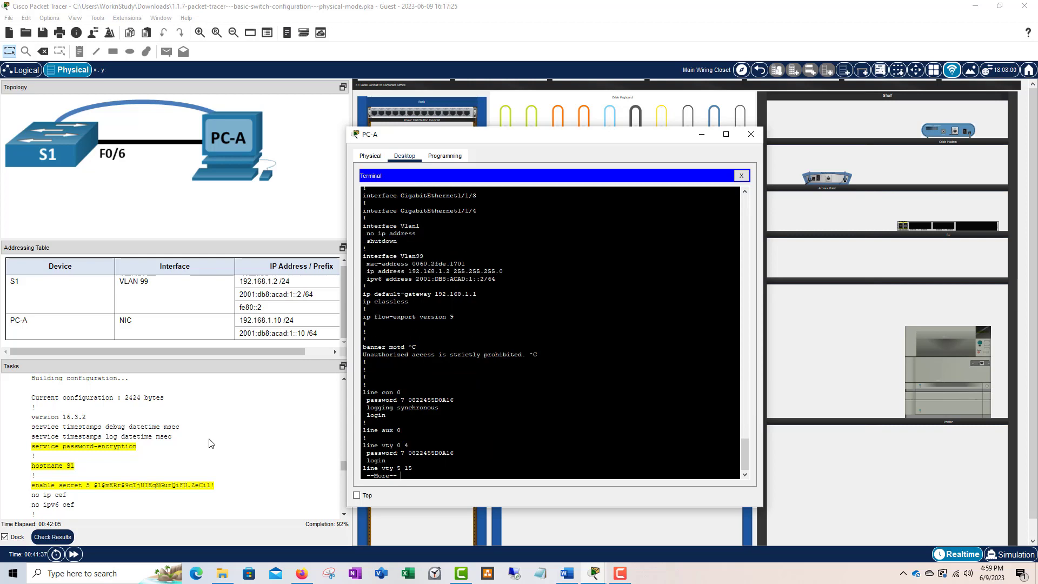
scroll(208, 442, "down", 1)
key("space")
scroll(166, 437, "down", 1)
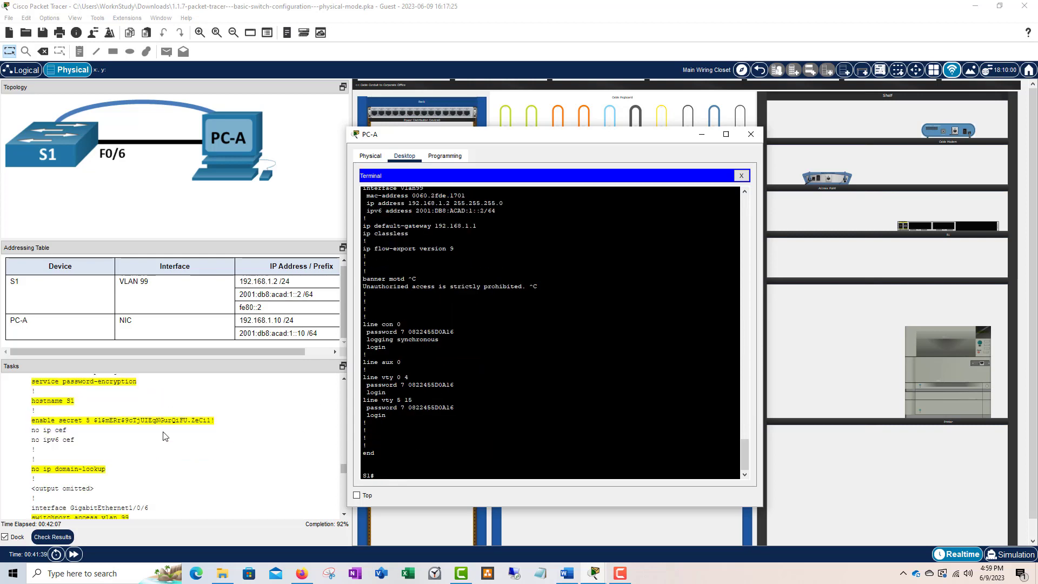
- Close and reopen PC-A's terminal session, scrolling to the end of the configuration
key("alt+F4")
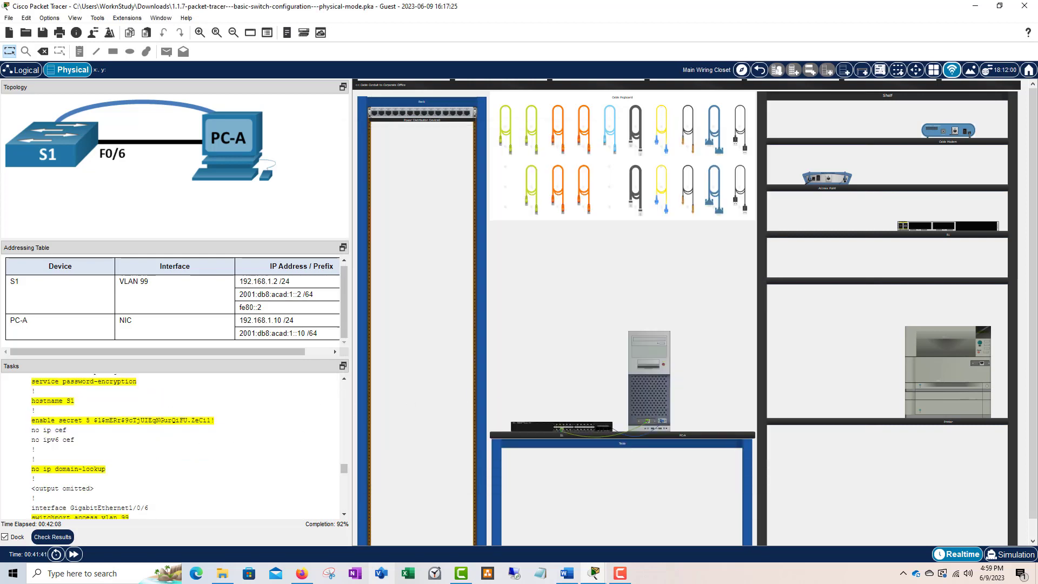
left_click(647, 417)
scroll(149, 457, "down", 10)
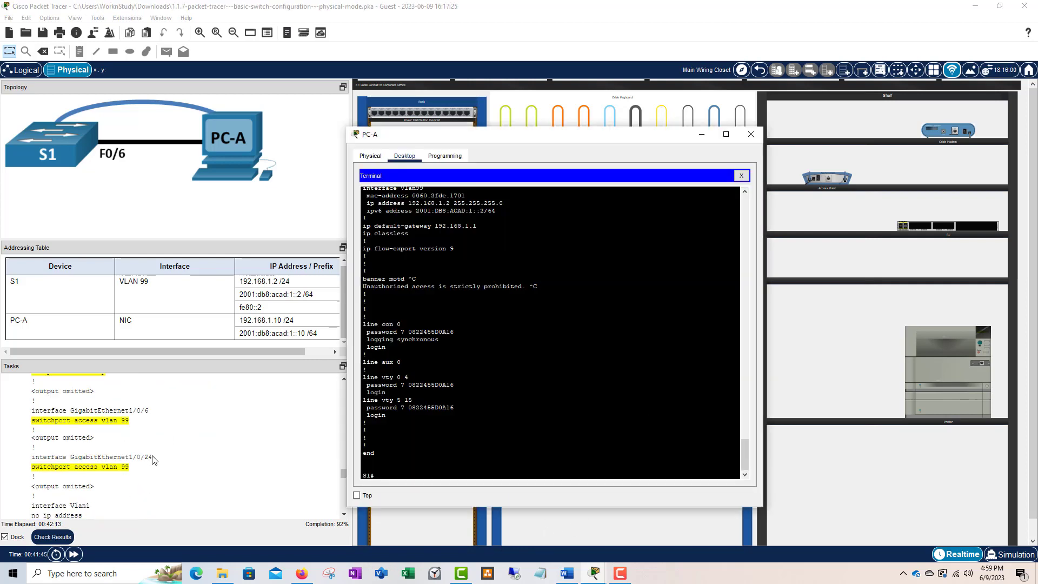
scroll(156, 459, "down", 6)
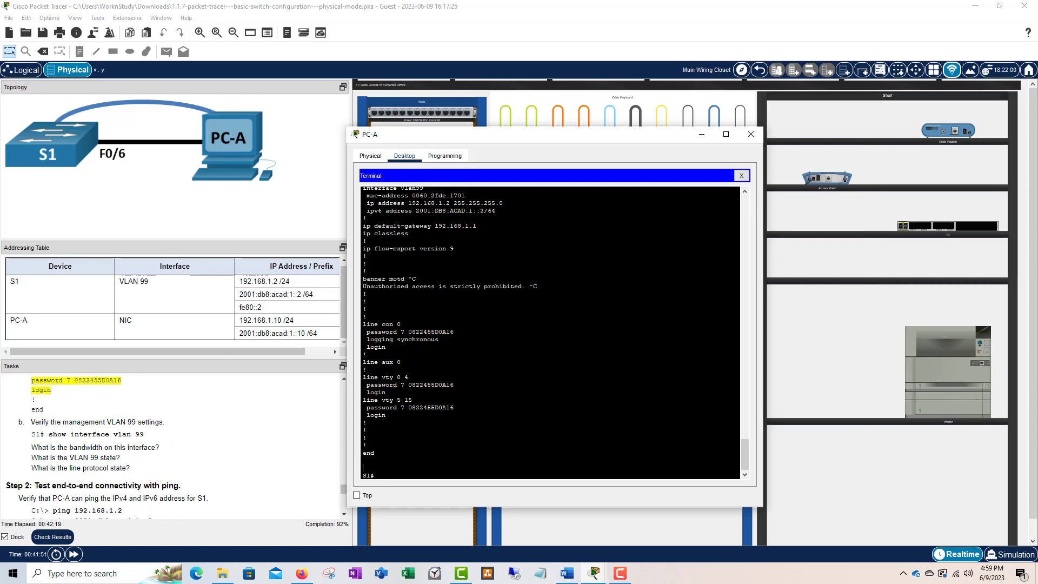
- Run show interfaces vlan 99 on S1
key("Return")
key("Return")
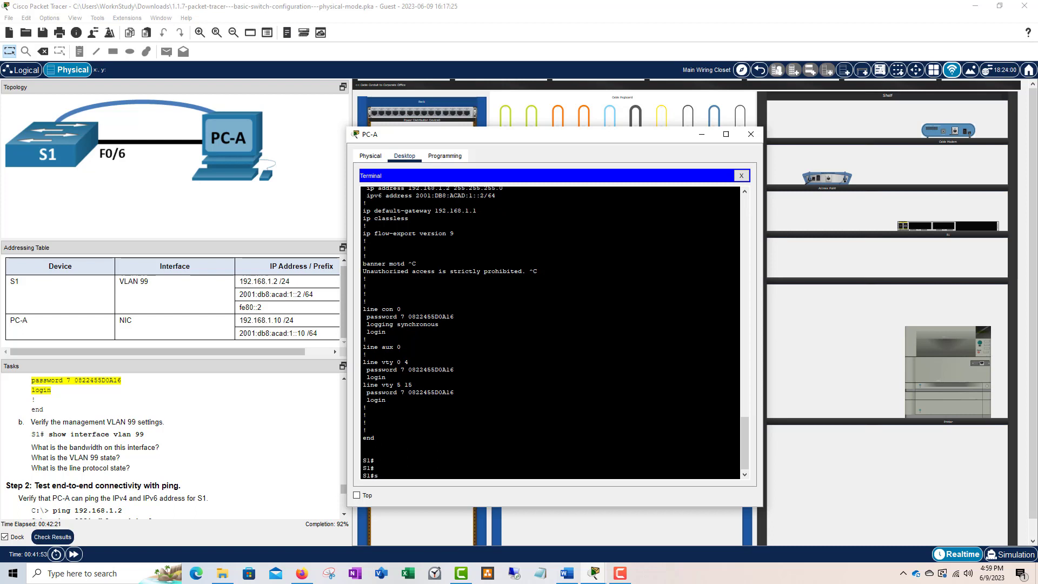
type("sgh")
key("BackSpace")
key("BackSpace")
type("how int")
key("Tab")
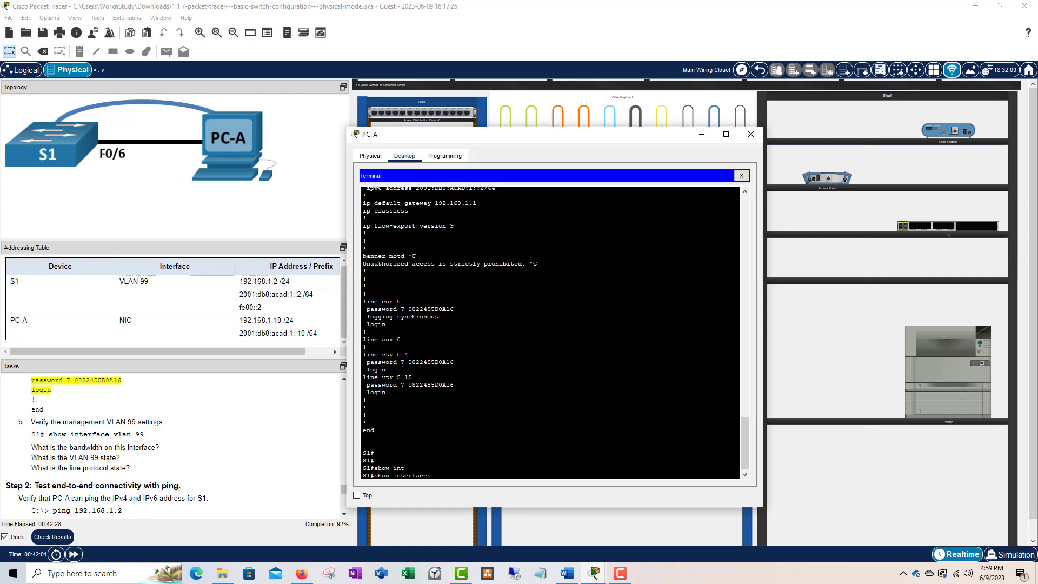
type("vlan 99")
key("Return")
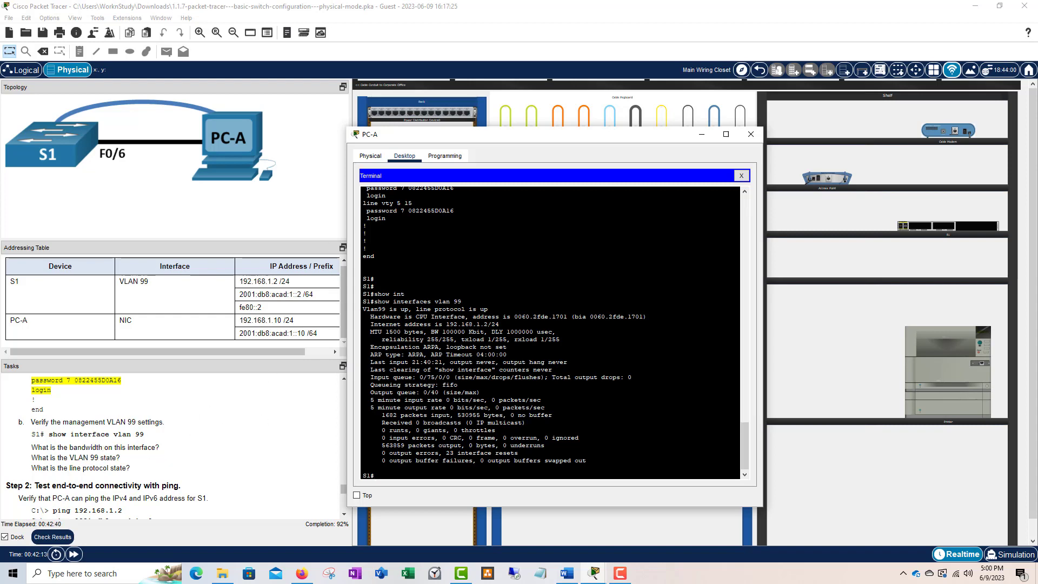
- Highlight Vlan99 up, line protocol up, and the 100000 Kbit bandwidth in the output
left_click_drag(484, 332, 431, 331)
left_click_drag(484, 331, 453, 331)
left_click_drag(488, 309, 406, 309)
left_click(459, 313)
mouse_move(466, 309)
left_mouse_down()
mouse_move(422, 309)
mouse_move(480, 310)
left_mouse_up()
scroll(175, 433, "down", 3)
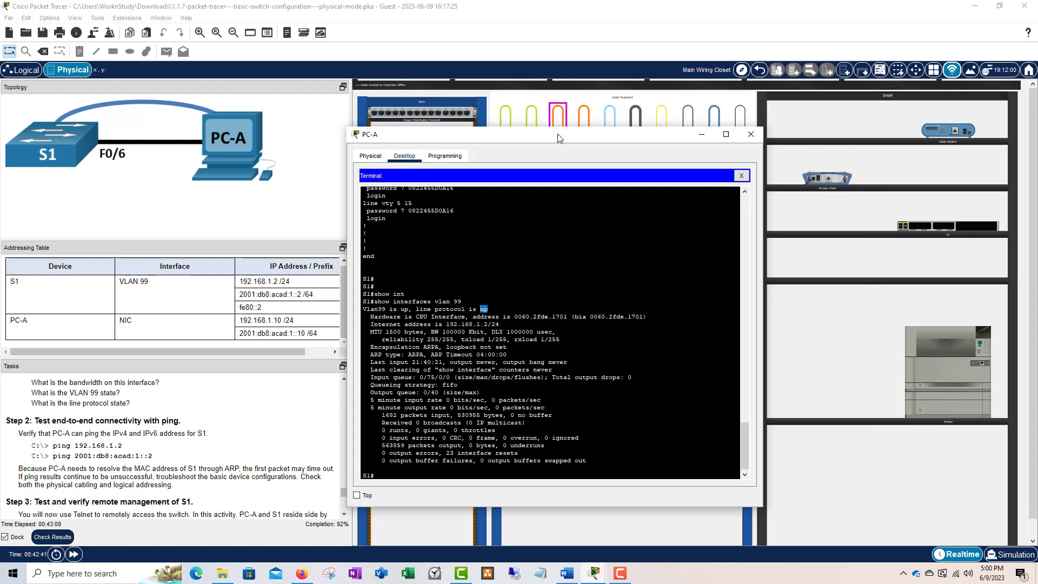
left_click_drag(556, 133, 427, 88)
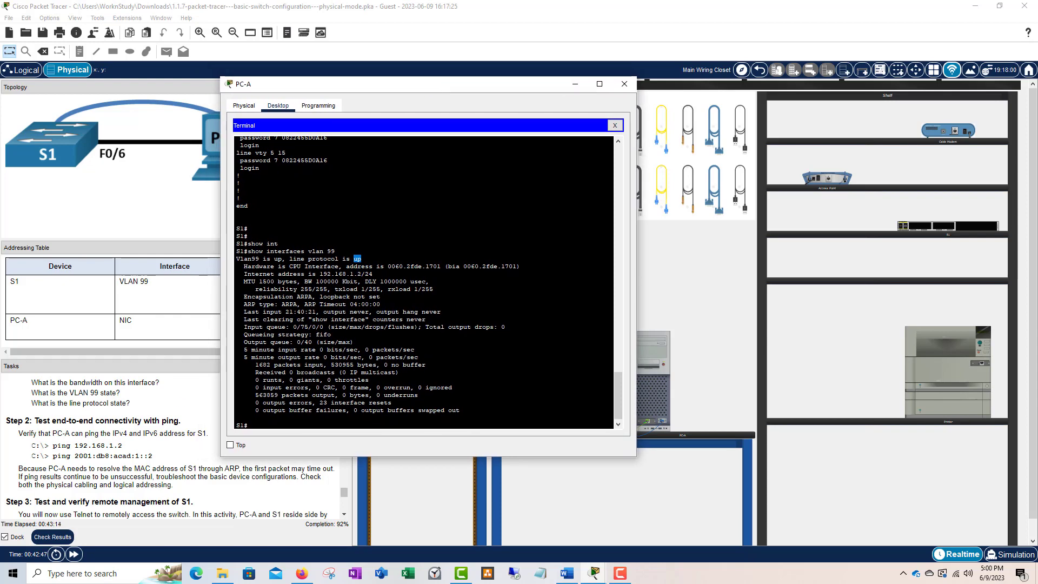
- Open PC-A's Command Prompt and ping S1 at 192.168.1.2
left_click(615, 124)
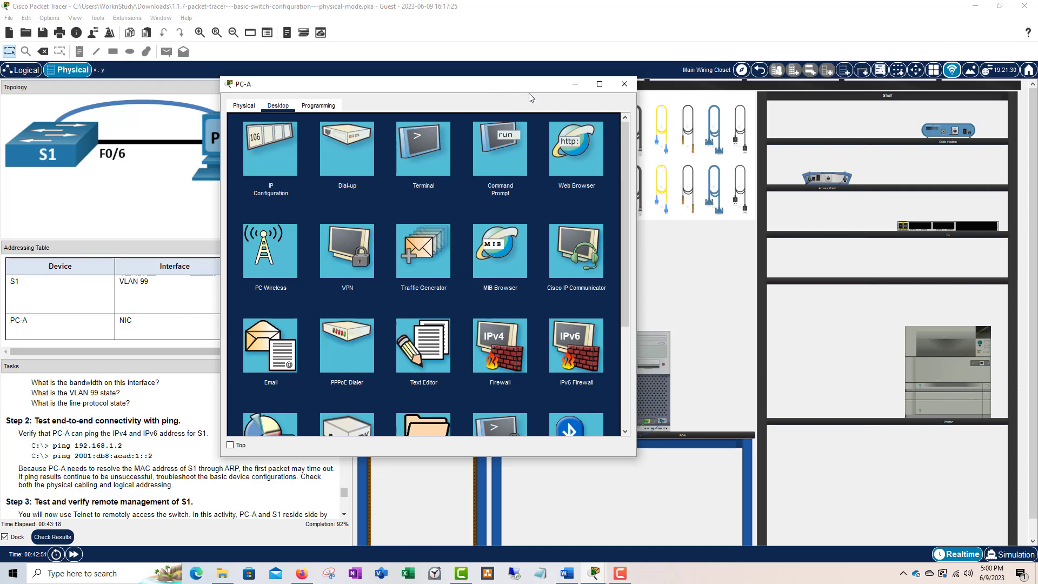
left_click_drag(528, 93, 664, 138)
scroll(184, 412, "down", 1)
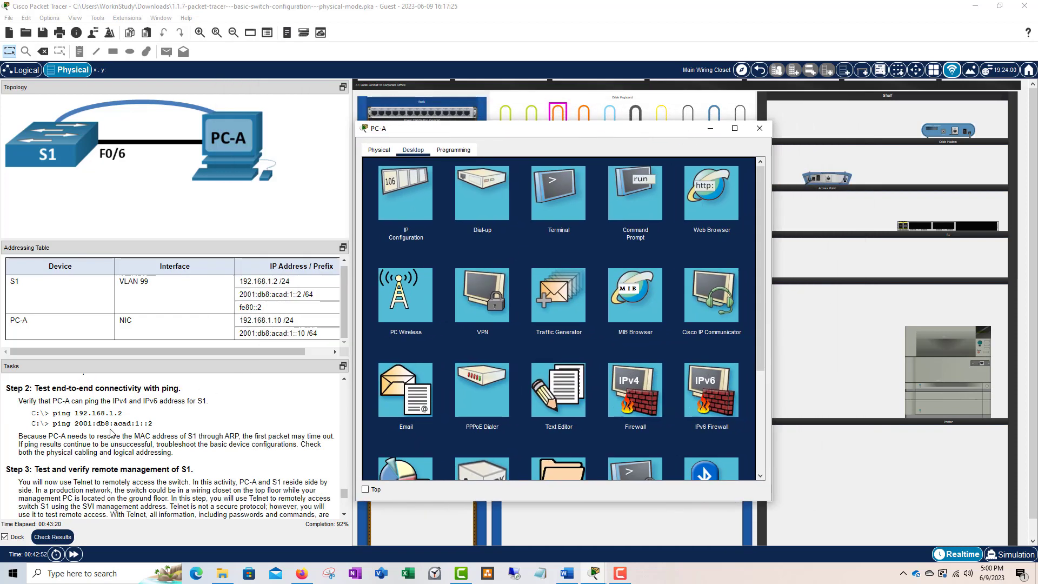
left_click(640, 191)
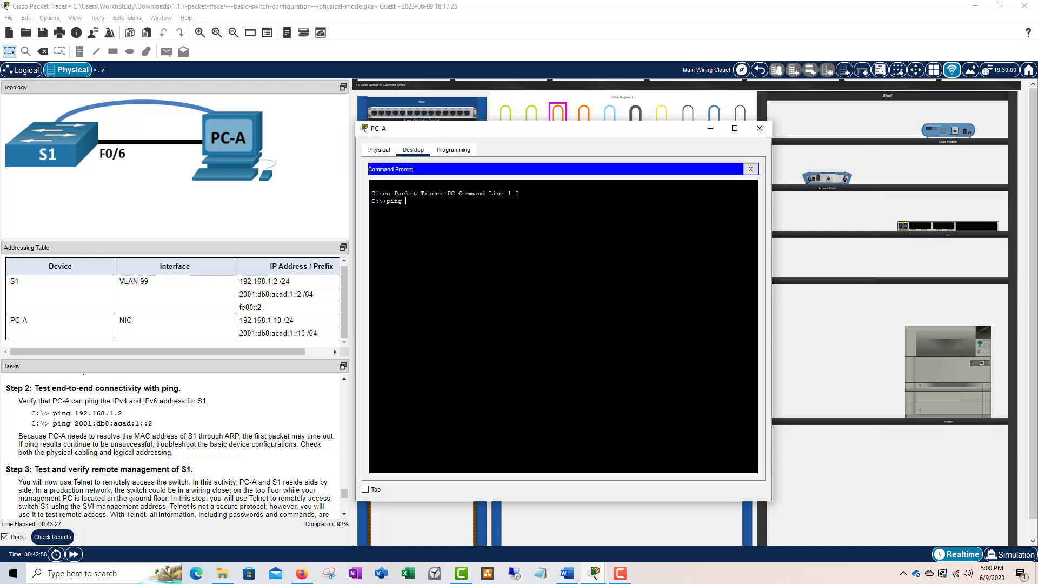
type("ping")
type("192.168.1.2")
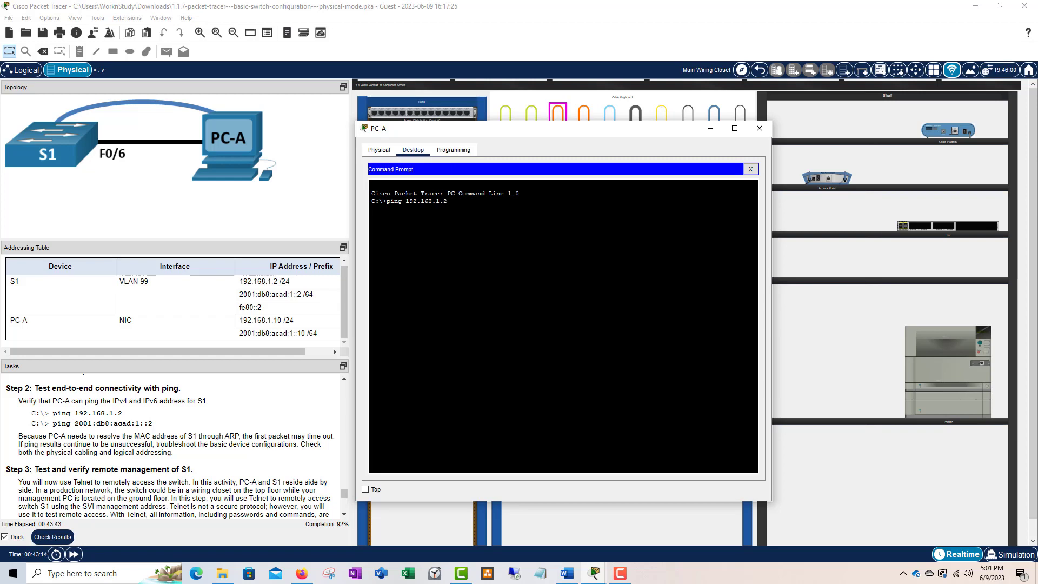
left_click_drag(449, 201, 406, 201)
left_click(449, 201)
left_click(448, 202)
left_click(414, 201)
key("Return")
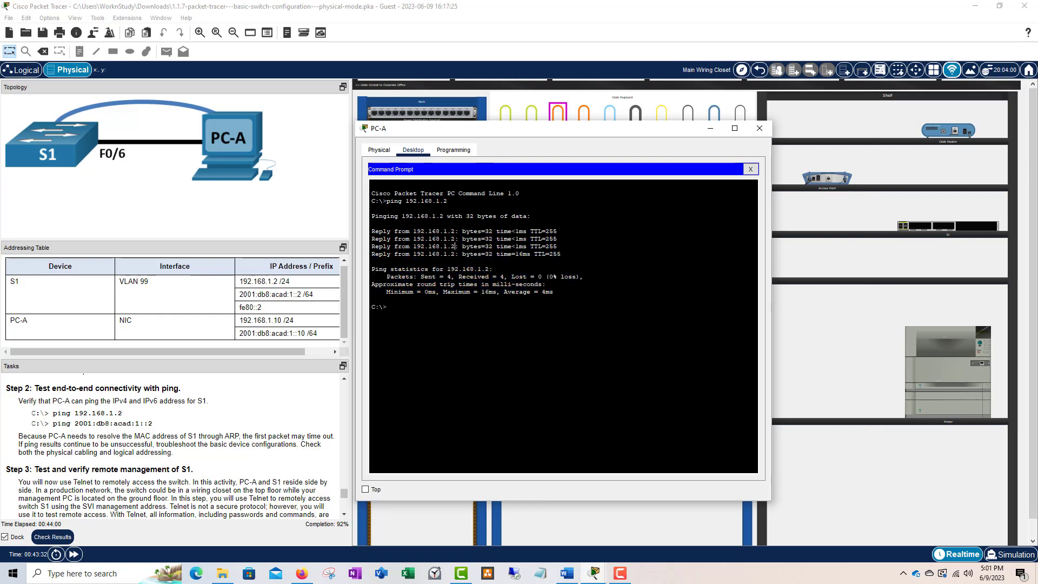
- Highlight the four replies from 192.168.1.2 confirming 0% packet loss
mouse_move(372, 231)
left_mouse_down()
mouse_move(560, 254)
mouse_move(373, 233)
mouse_move(390, 235)
left_mouse_up()
left_click(562, 254)
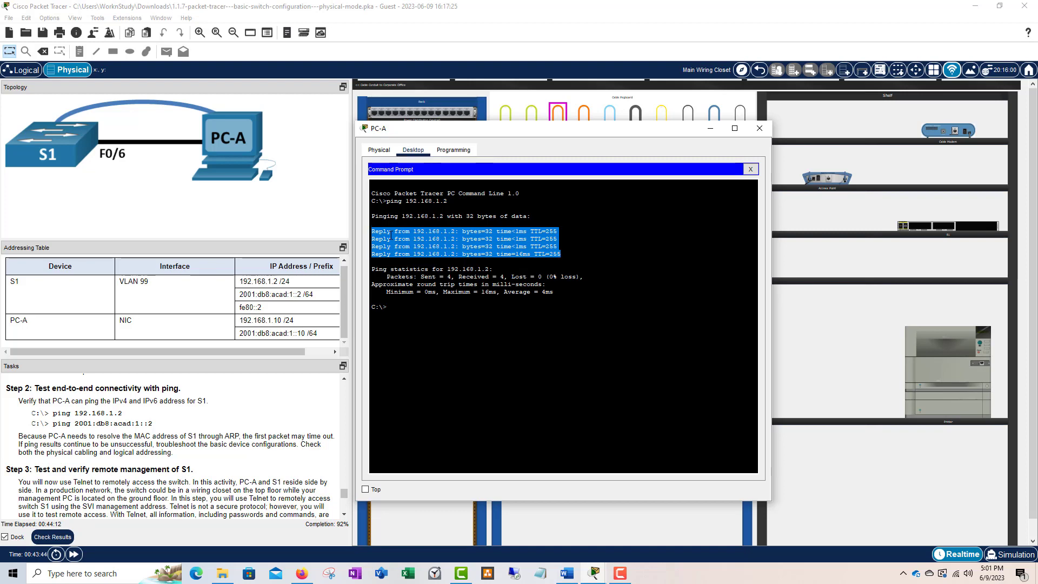
left_click(402, 308)
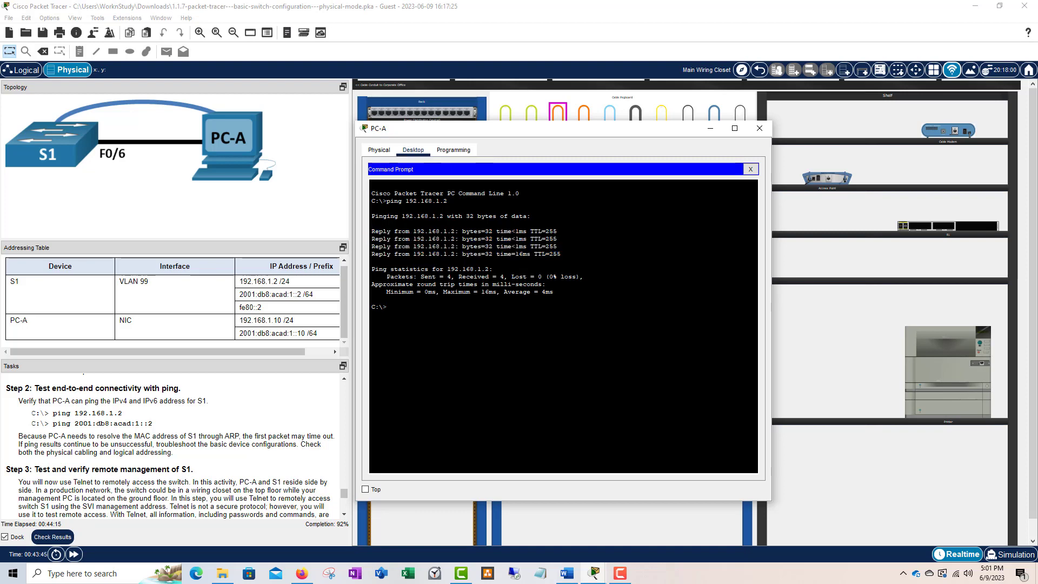
left_click_drag(448, 201, 410, 200)
left_click(399, 307)
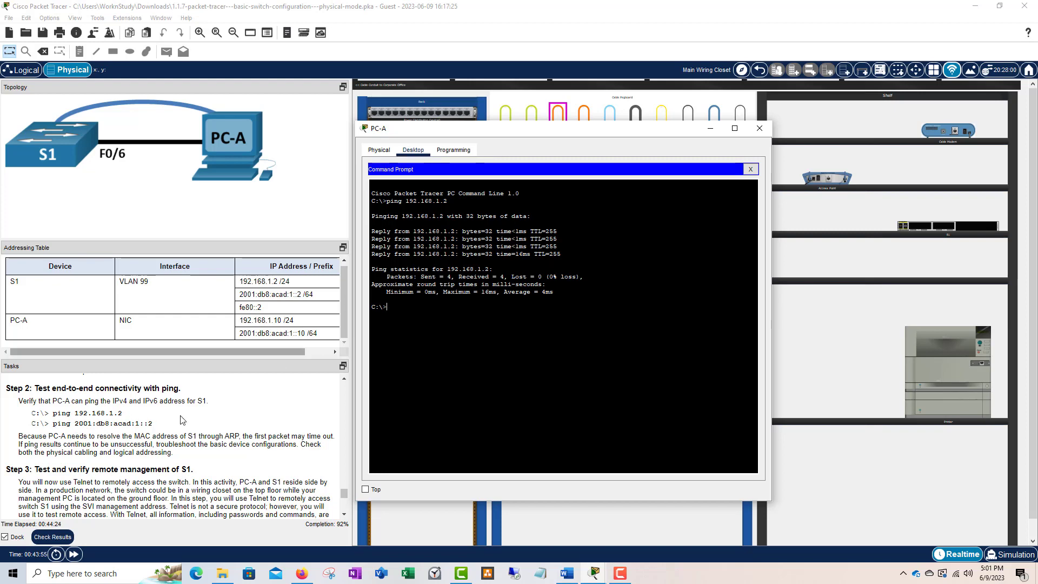
scroll(141, 412, "down", 2)
scroll(141, 412, "up", 2)
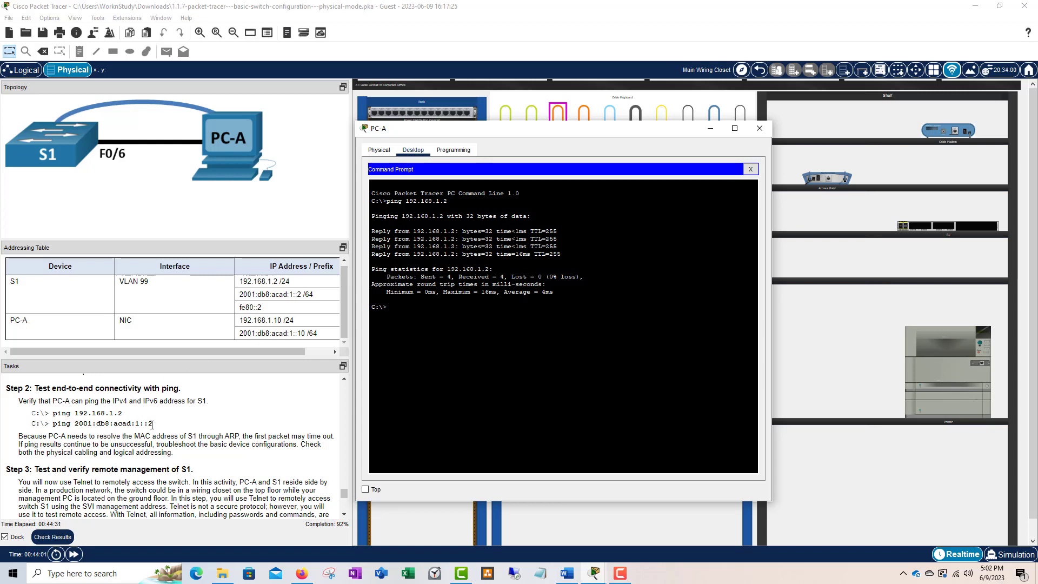
- Ping 2001:db8:acad:1::2 from PC-A and review the four replies with 0% loss
left_click_drag(572, 132, 598, 132)
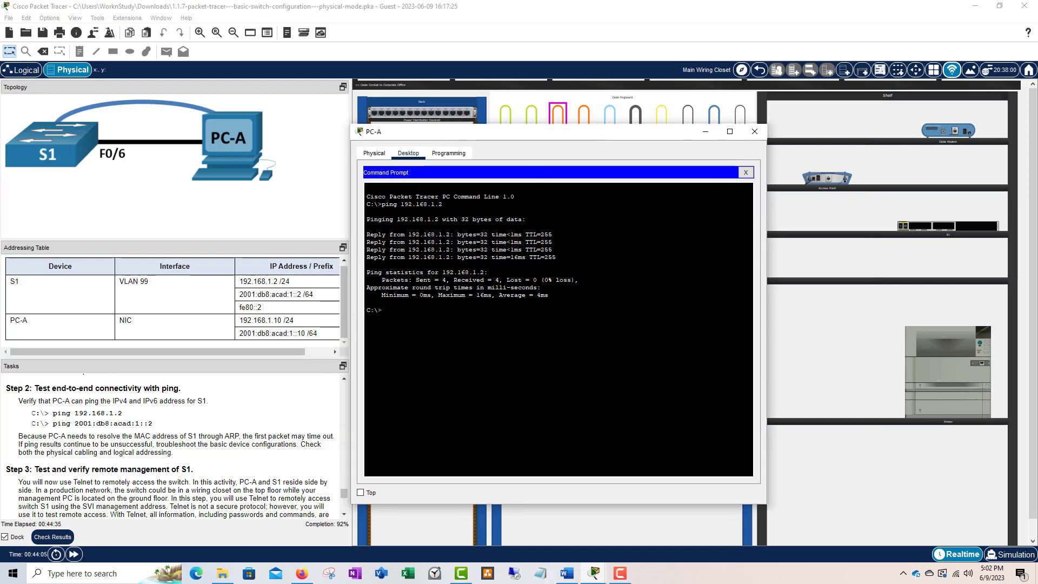
type("ping 2001")
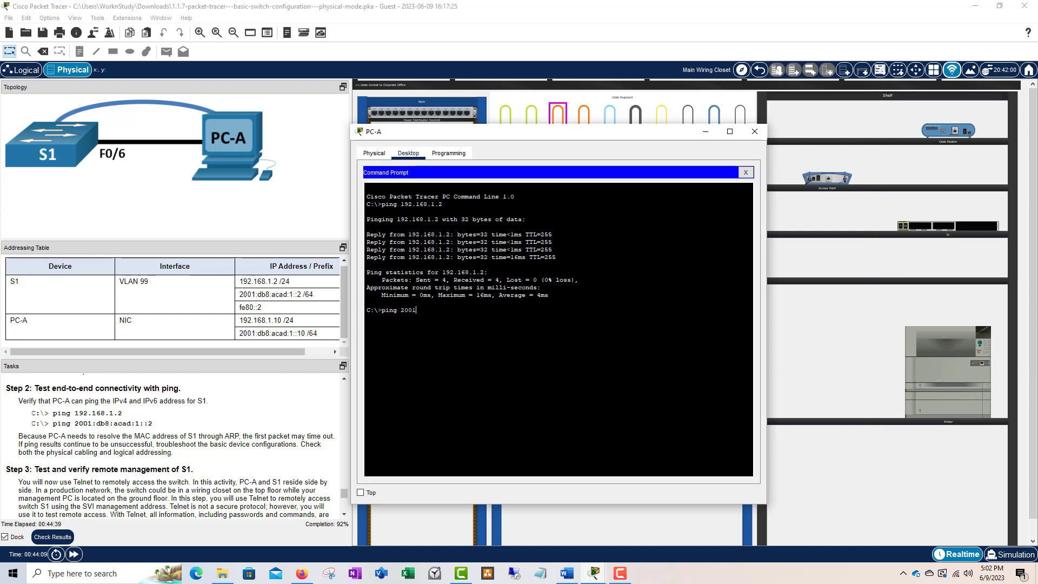
type(":db8:acad:1::2")
key("Return")
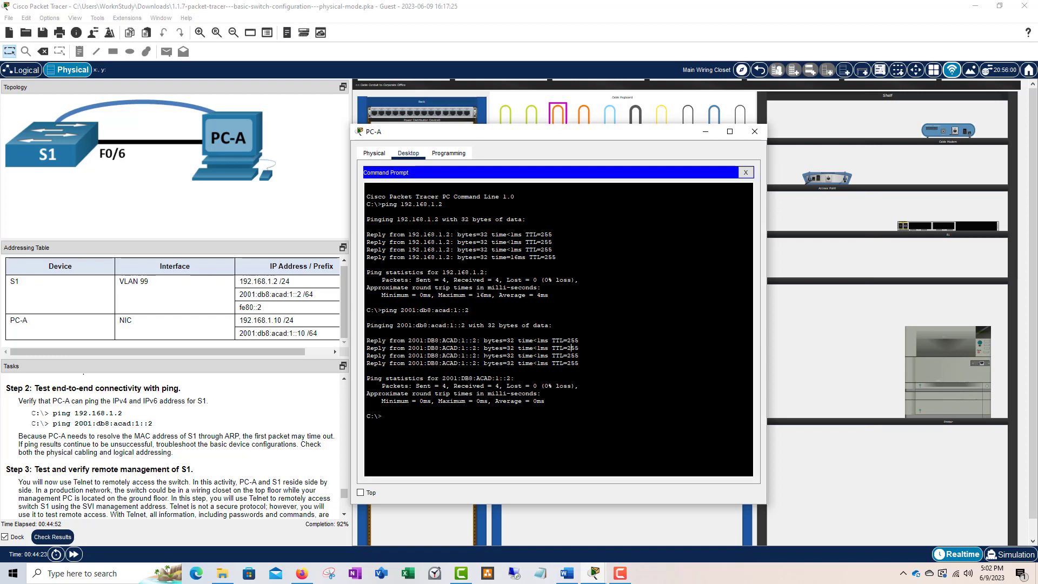
scroll(156, 433, "down", 3)
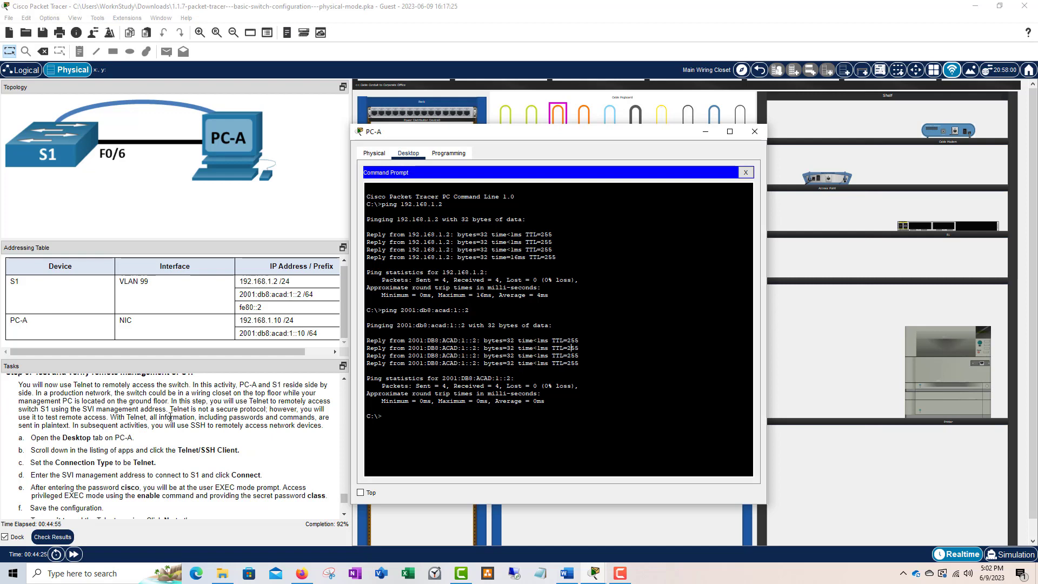
scroll(171, 418, "down", 2)
scroll(184, 411, "up", 1)
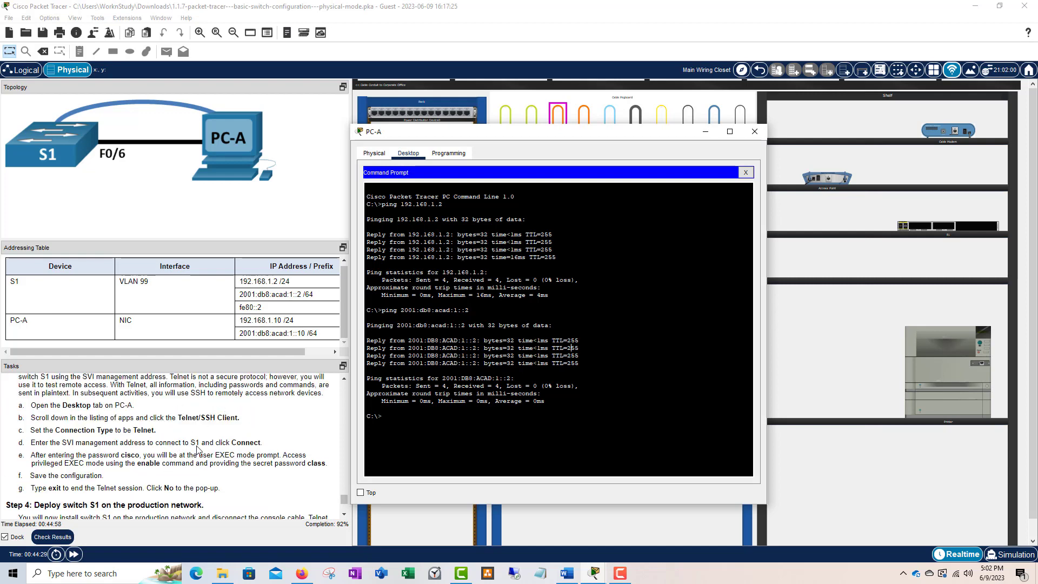
scroll(216, 454, "down", 2)
scroll(200, 449, "up", 5)
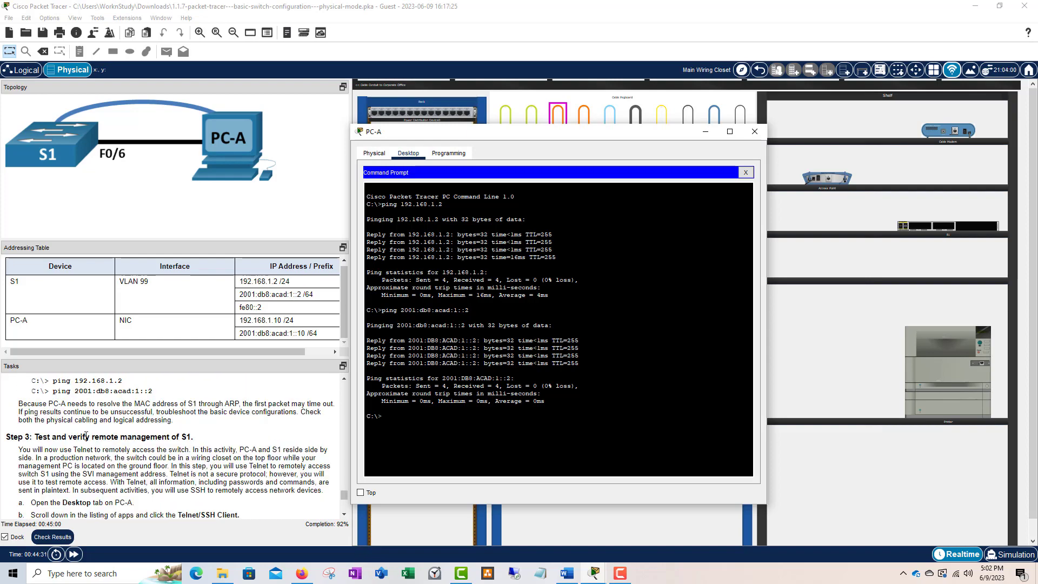
scroll(54, 435, "down", 2)
scroll(124, 427, "down", 2)
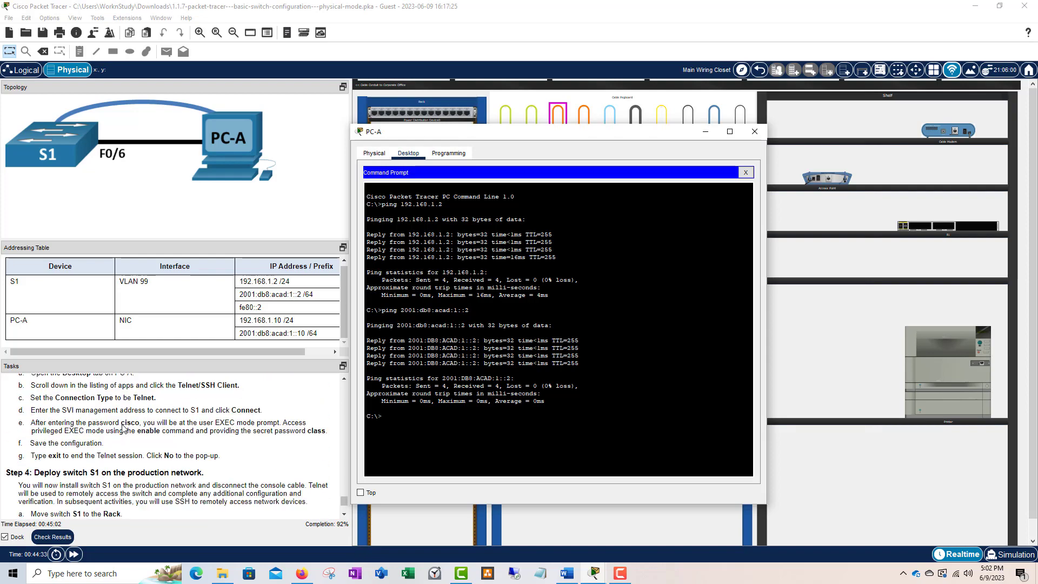
scroll(122, 429, "down", 2)
scroll(154, 431, "up", 5)
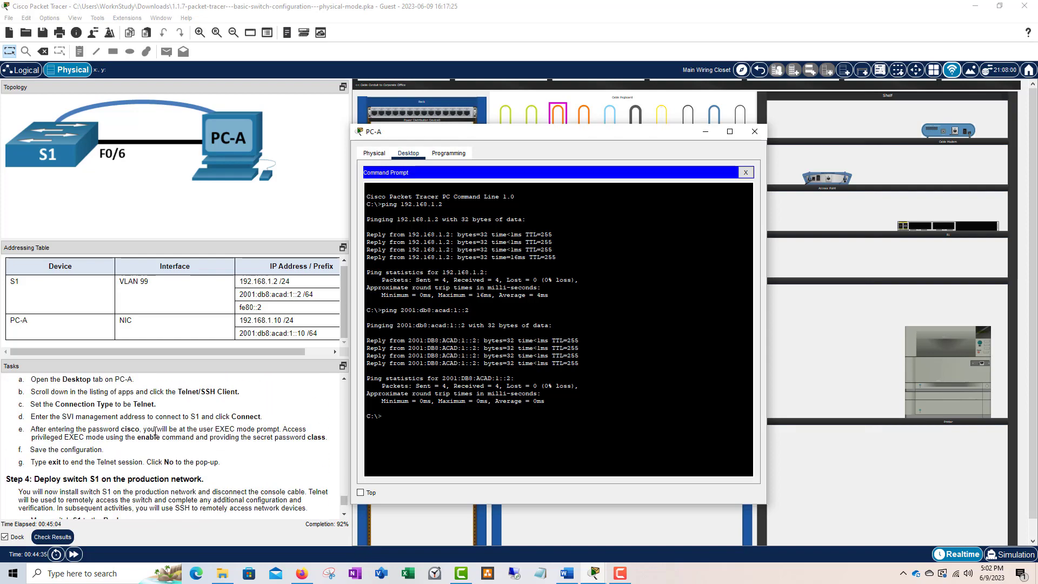
scroll(154, 431, "up", 1)
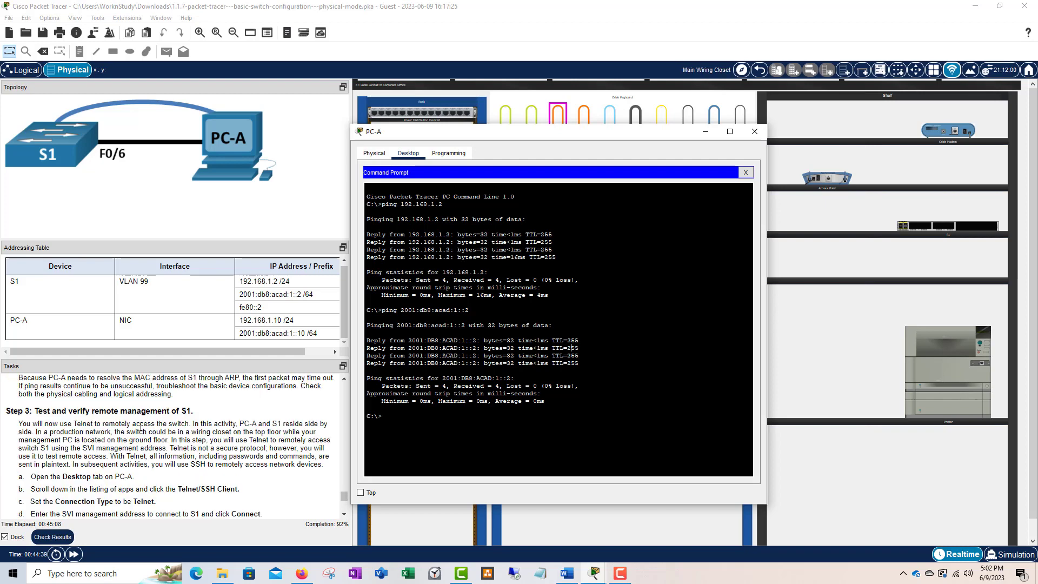
scroll(170, 422, "down", 1)
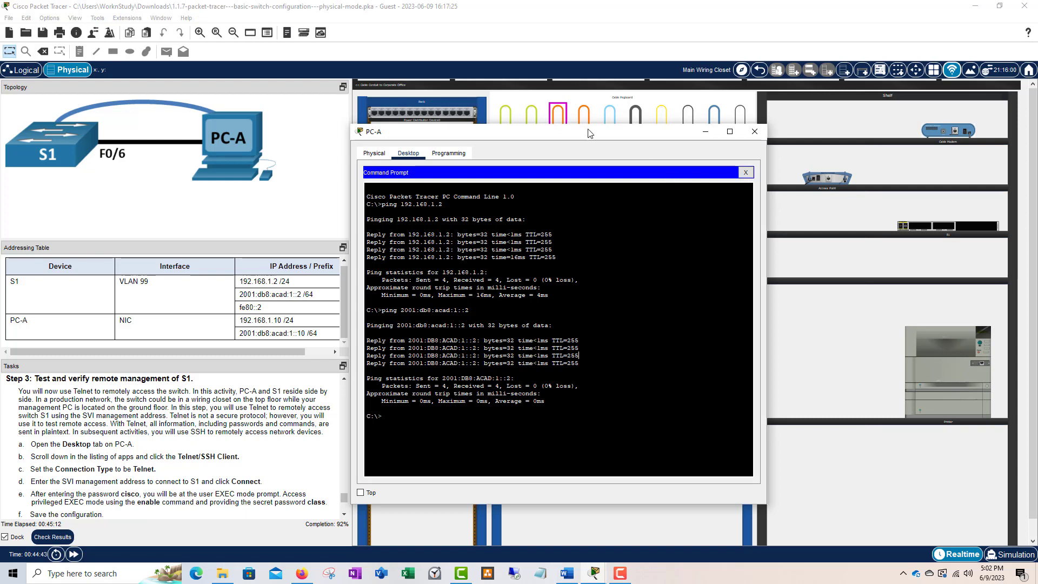
left_click_drag(588, 133, 600, 112)
- Try deleting the console cable, dismiss the Interface Locked notice, and reopen PC-A
left_click(767, 111)
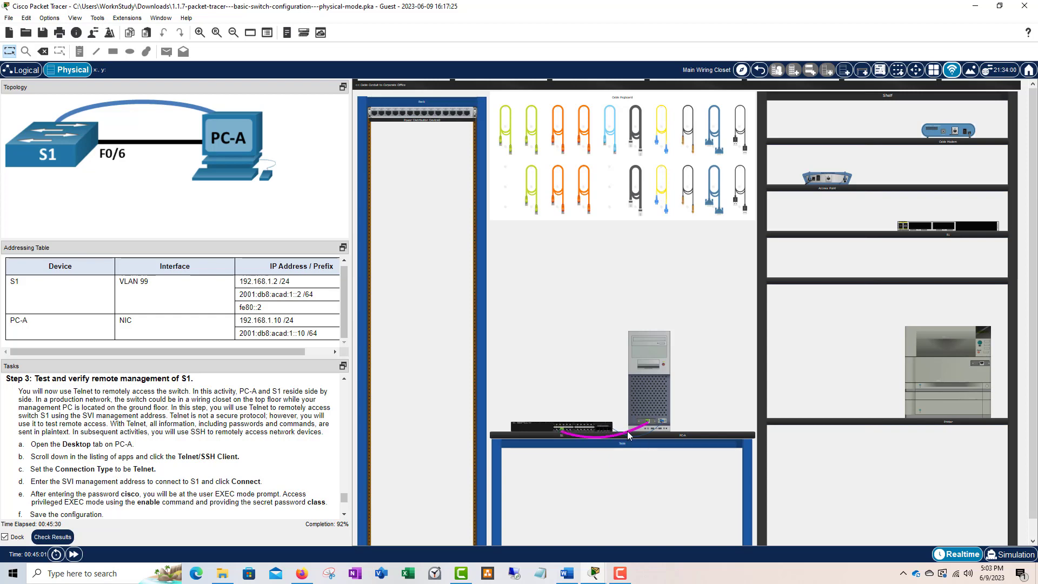
mouse_move(641, 438)
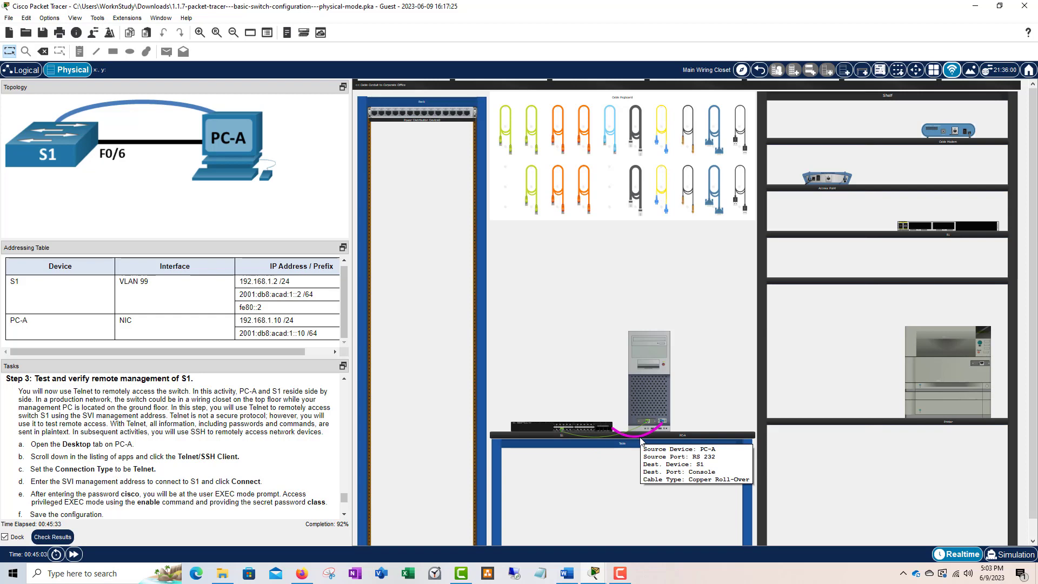
right_click(641, 440)
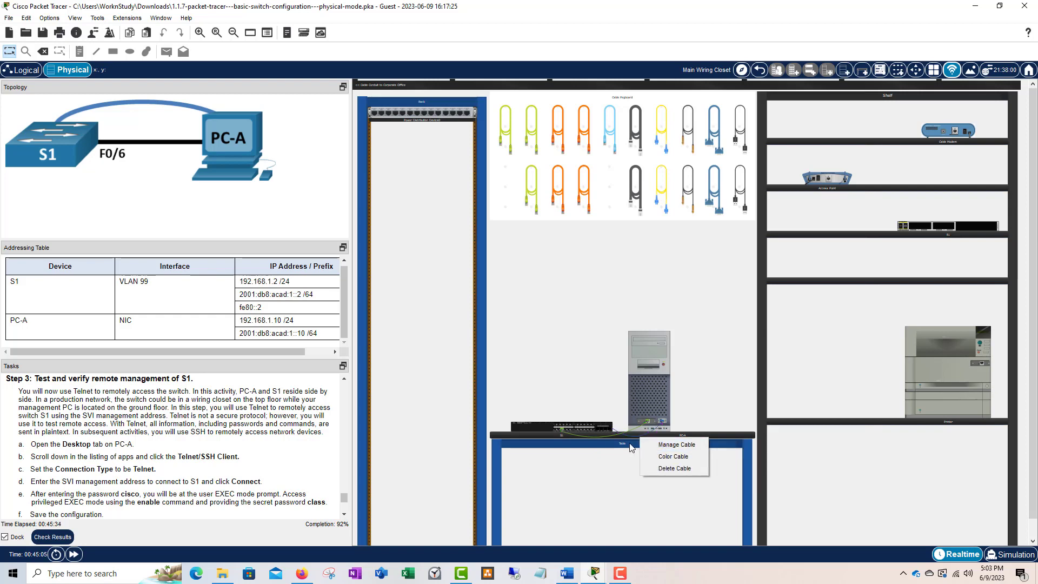
left_click(665, 467)
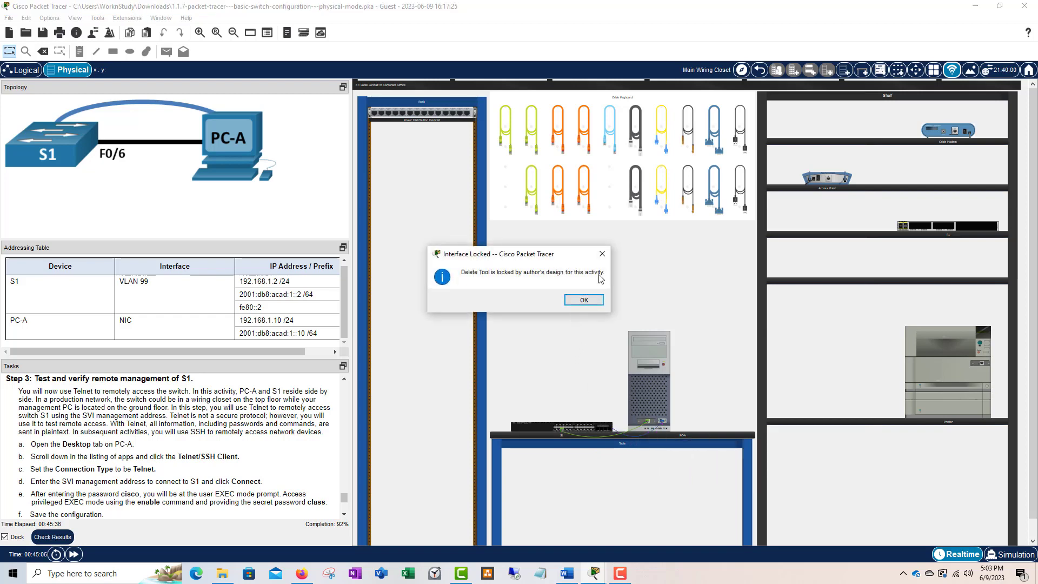
left_click(601, 253)
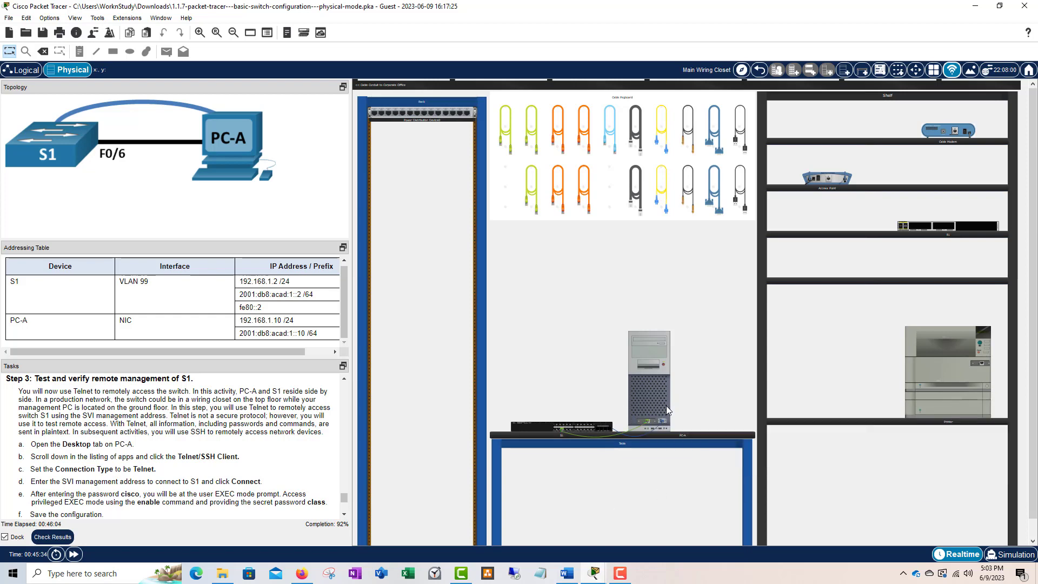
left_click(644, 372)
- In PC-A's Telnet/SSH Client, choose Telnet and connect to S1 at 192.168.1.2
left_click_drag(573, 135, 614, 102)
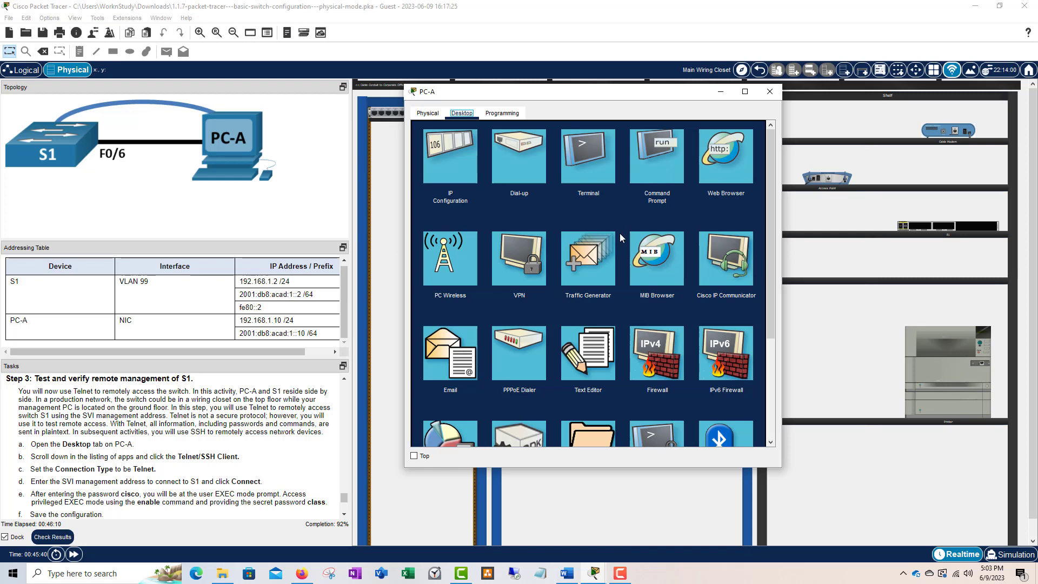
scroll(622, 243, "down", 1)
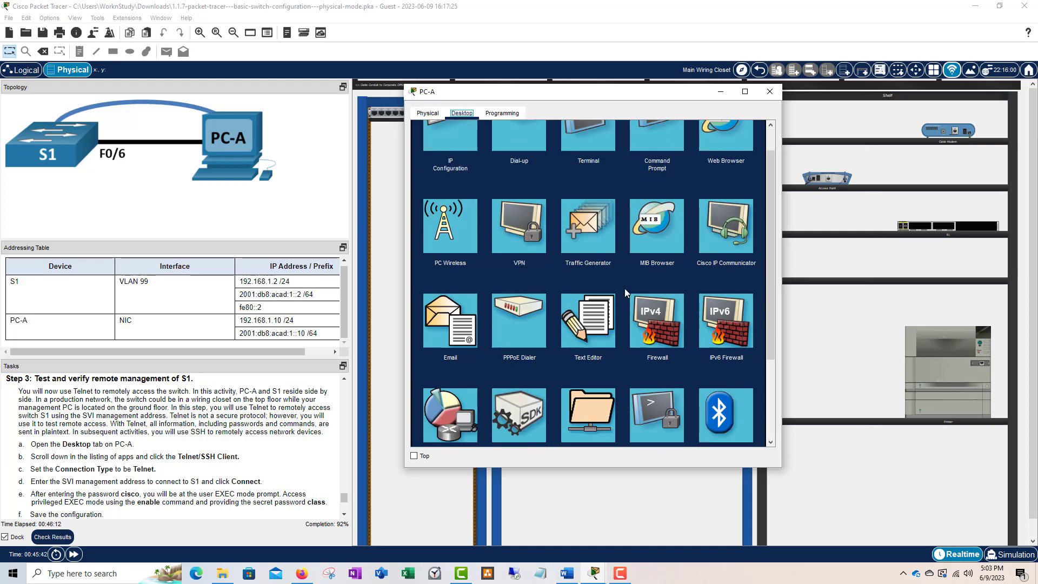
scroll(652, 303, "up", 1)
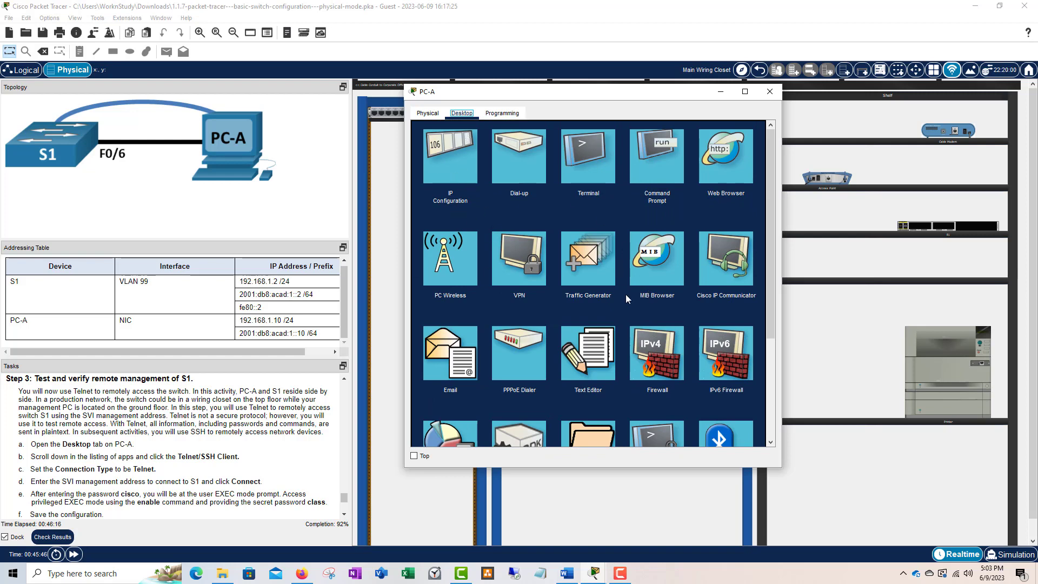
scroll(627, 298, "down", 3)
left_click(658, 354)
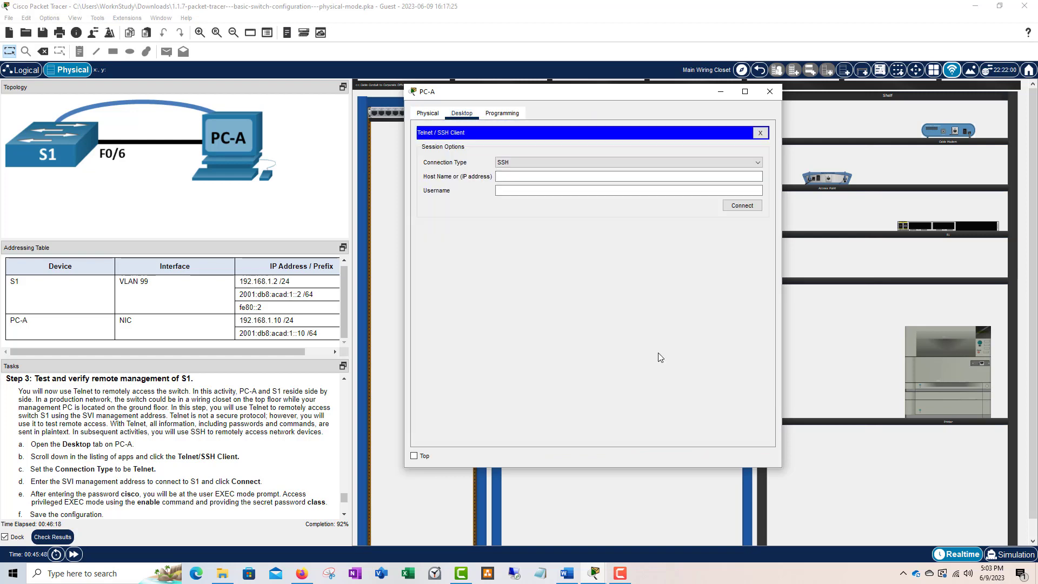
left_click_drag(574, 93, 575, 125)
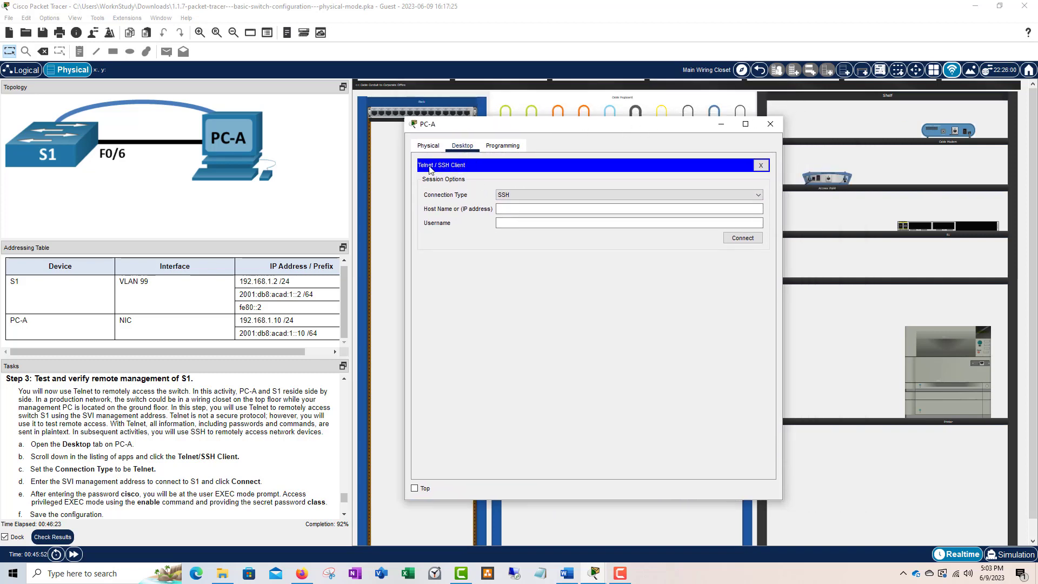
left_click(533, 194)
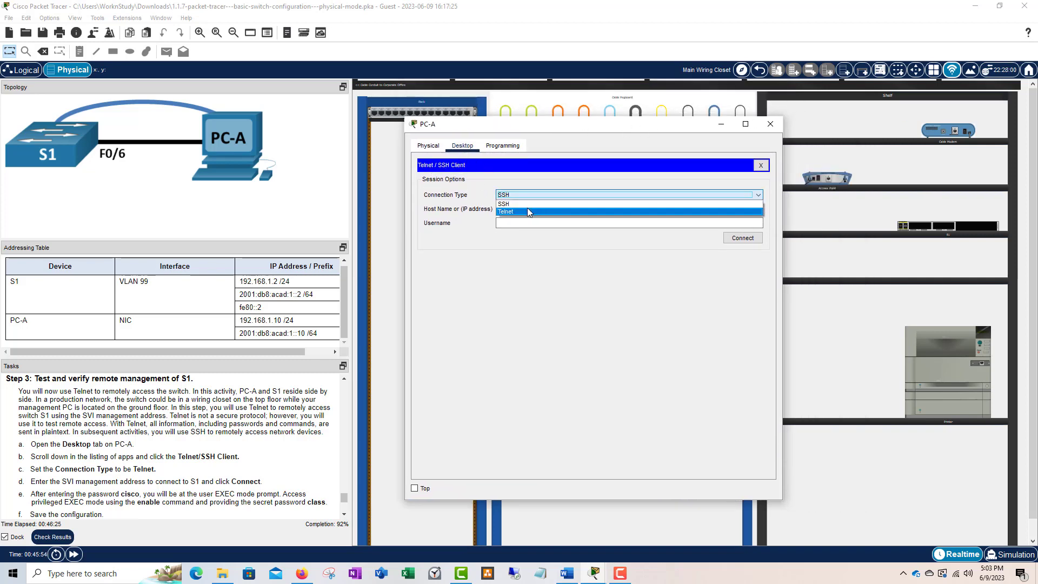
left_click(527, 201)
left_click(516, 210)
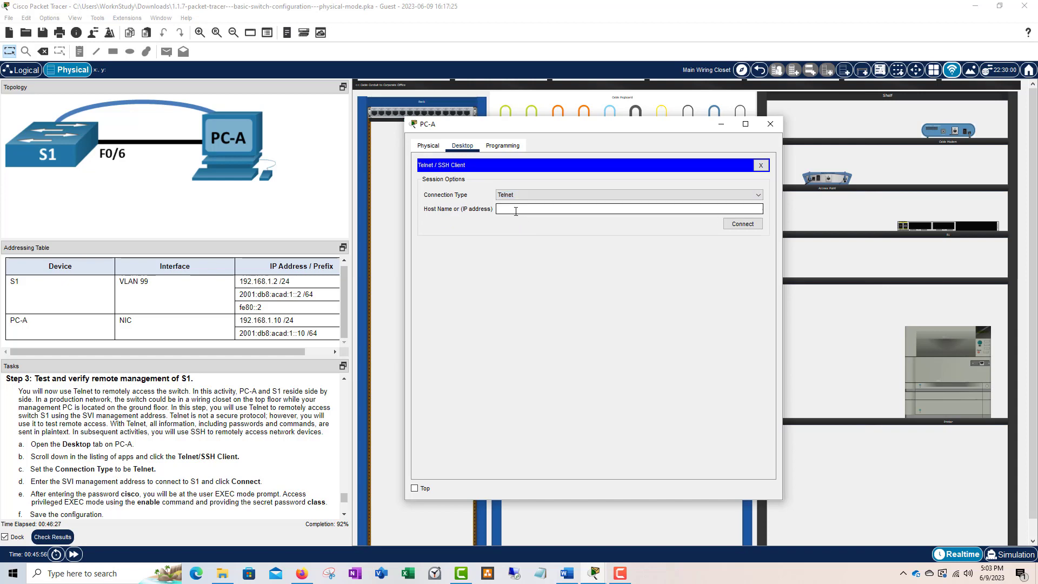
type("192.168.1.2")
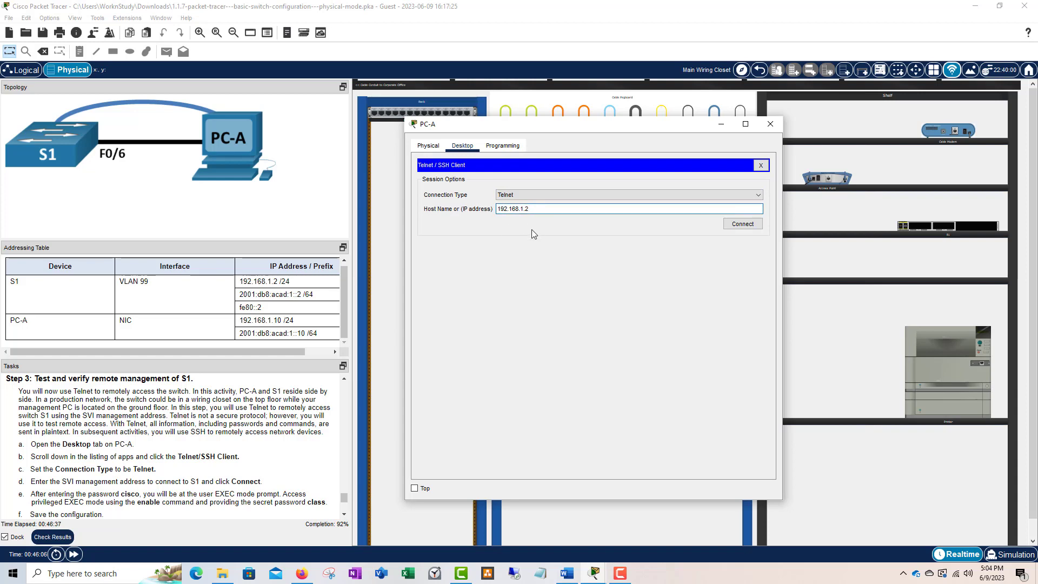
left_click(746, 226)
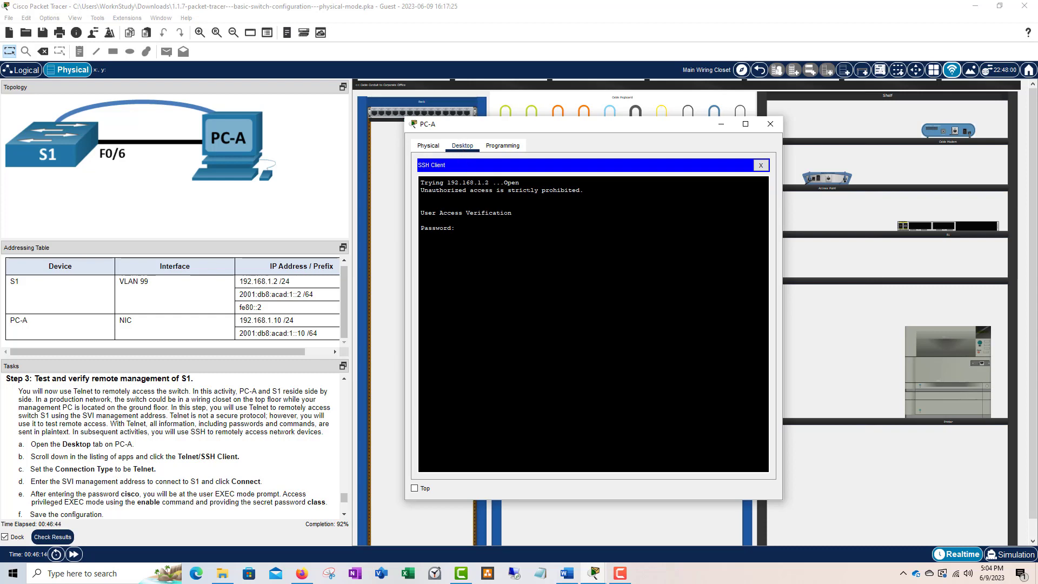
- Log into S1 over Telnet with the vty password, after the unauthorized-access warning banner
left_click_drag(581, 190, 421, 190)
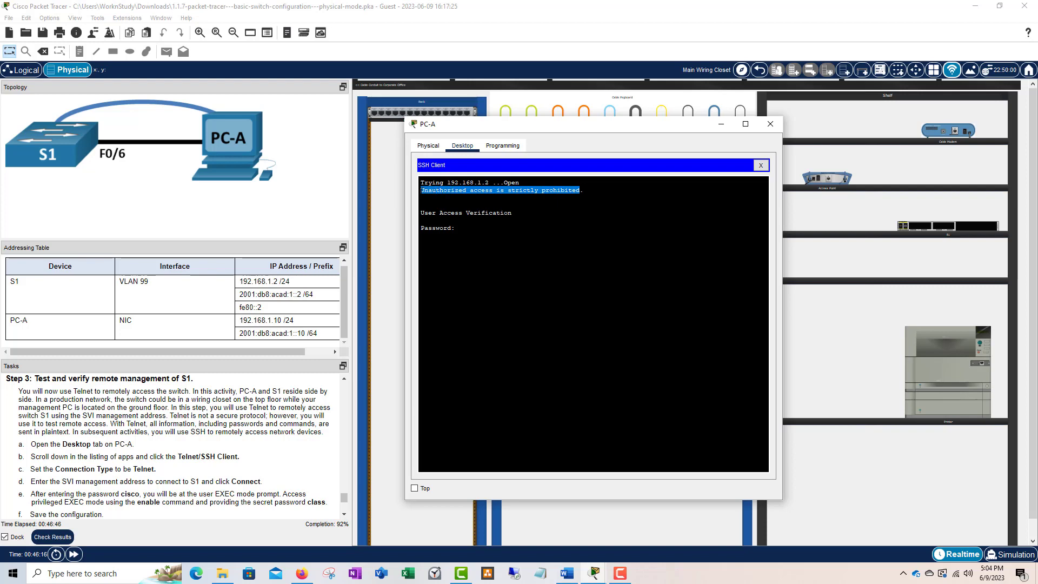
left_click(458, 229)
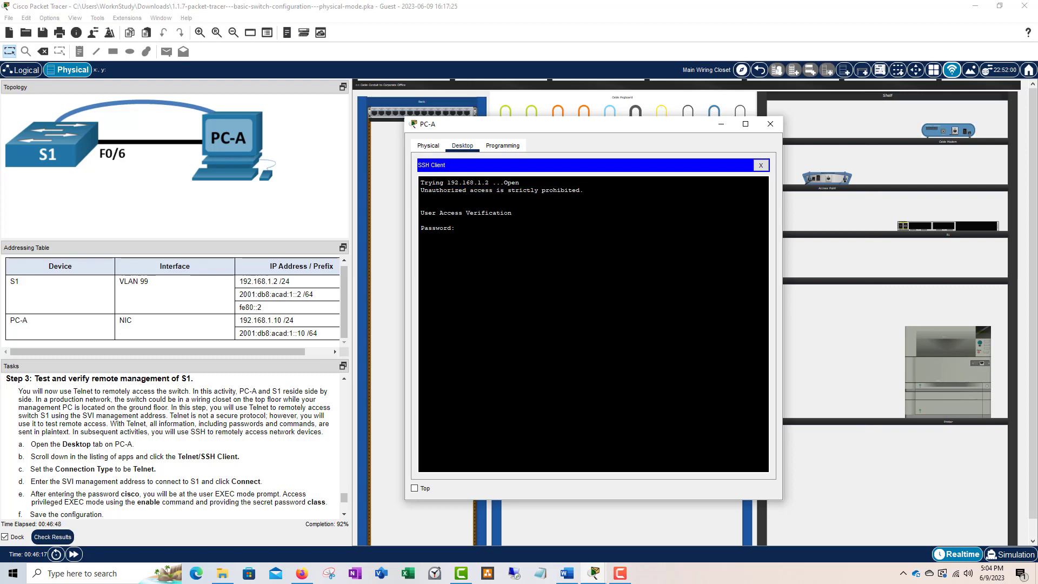
left_click_drag(582, 190, 422, 190)
left_click(421, 198)
left_click_drag(583, 190, 422, 190)
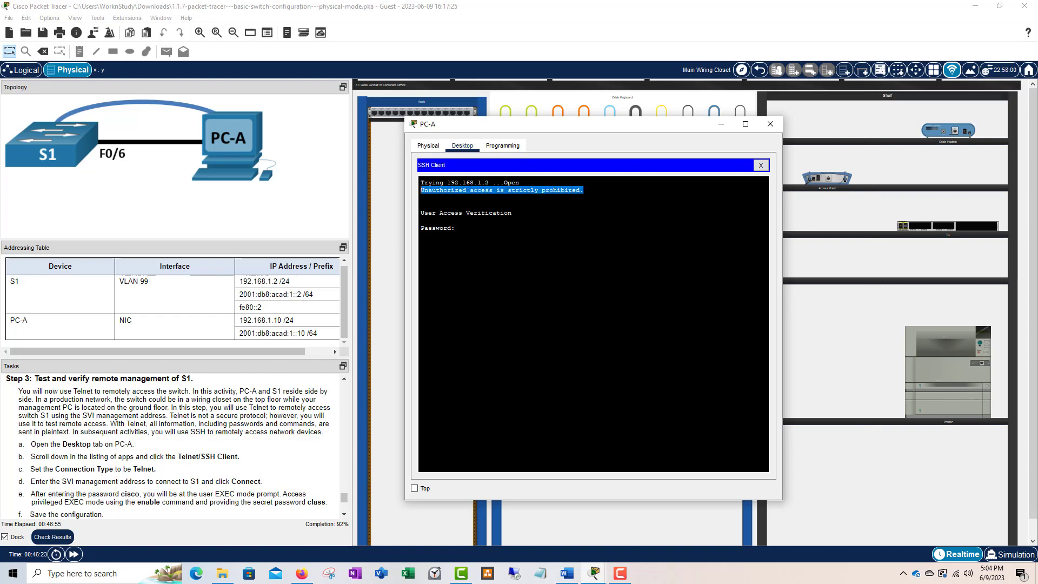
left_click(421, 193)
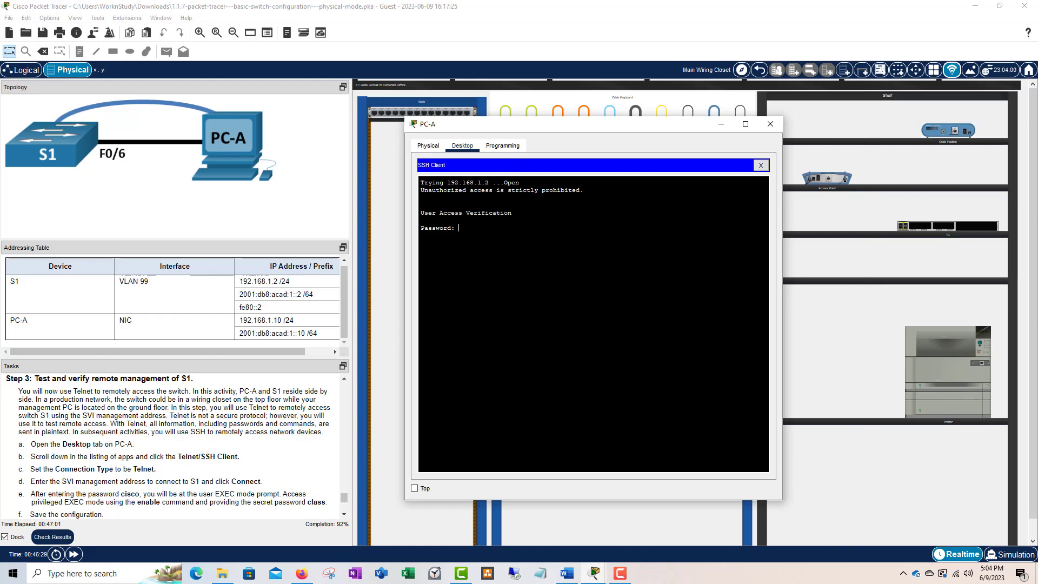
key("Return")
- From S1>, enter privileged mode with enable and its password, then run configure terminal
left_click_drag(428, 235, 433, 236)
type("enable")
key("Return")
key("Return")
key("Return")
type("configure term")
key("Return")
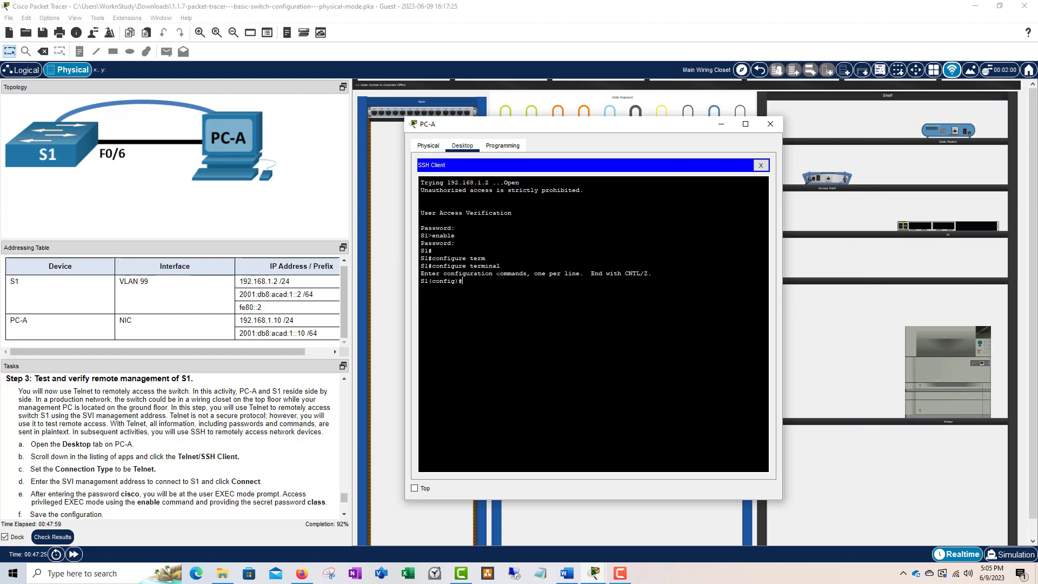
scroll(224, 416, "down", 1)
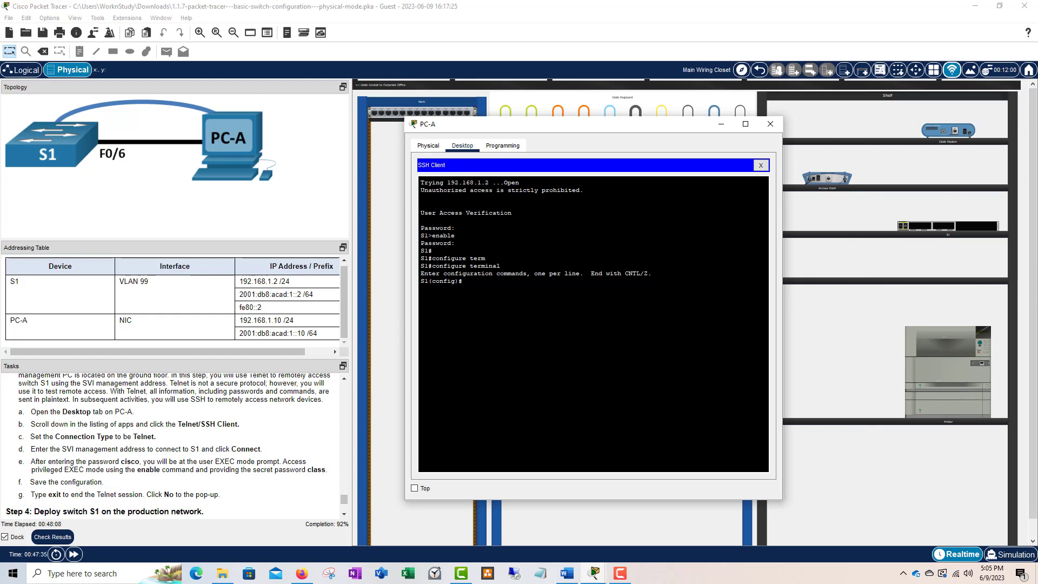
scroll(236, 427, "down", 4)
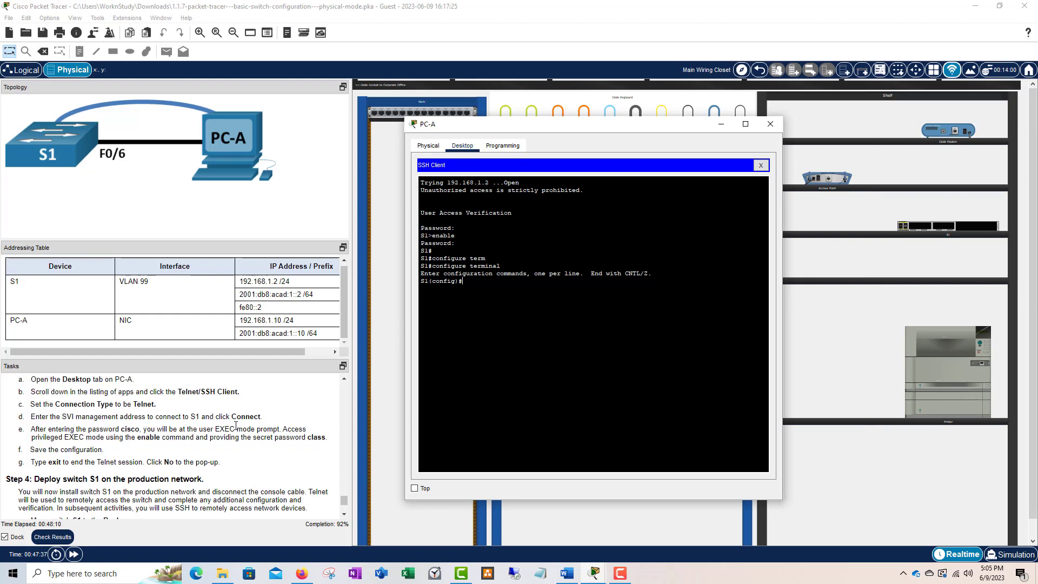
scroll(185, 433, "down", 2)
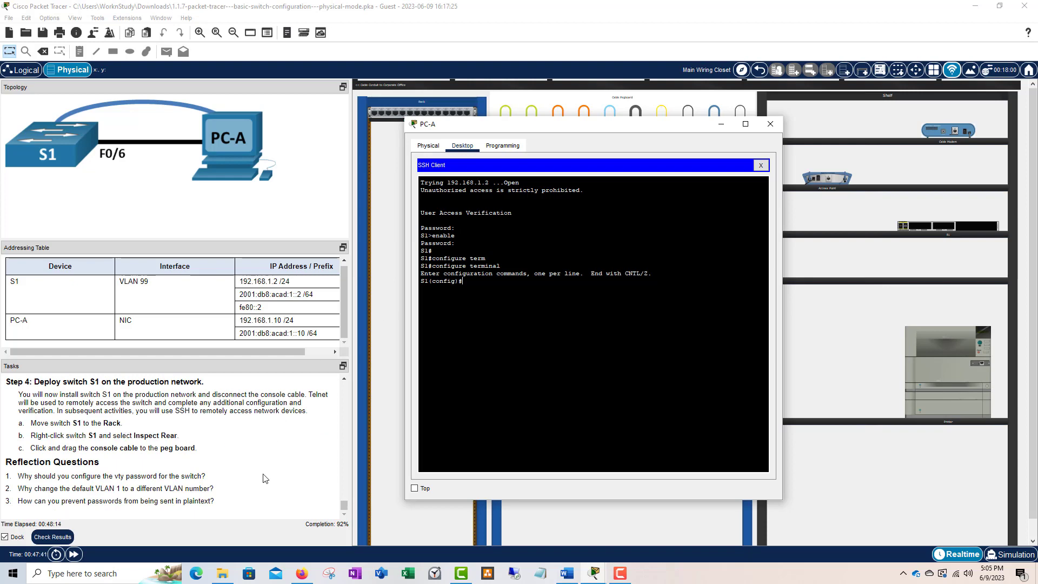
scroll(216, 441, "up", 3)
scroll(216, 440, "up", 6)
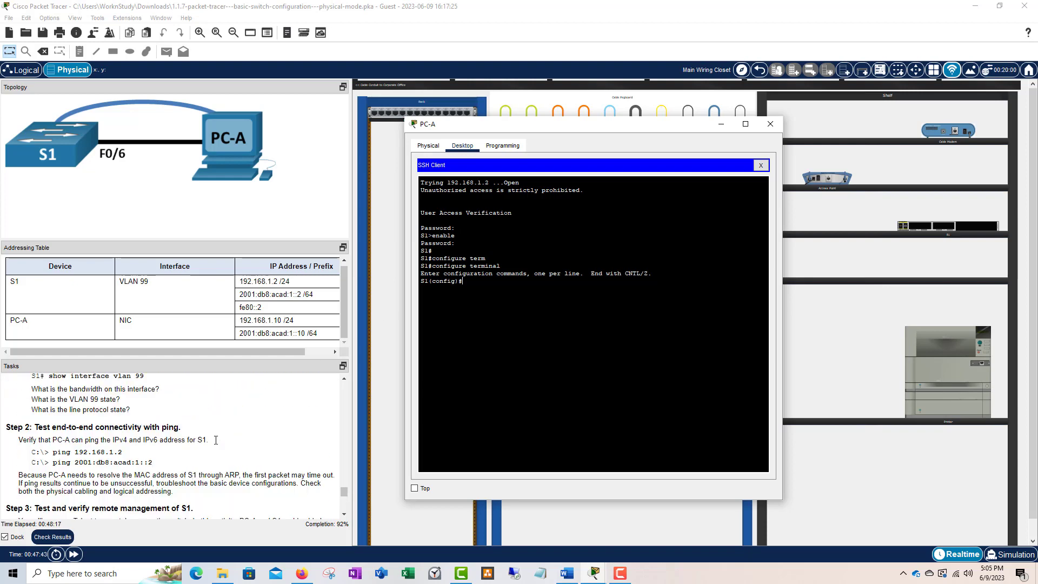
scroll(246, 426, "down", 9)
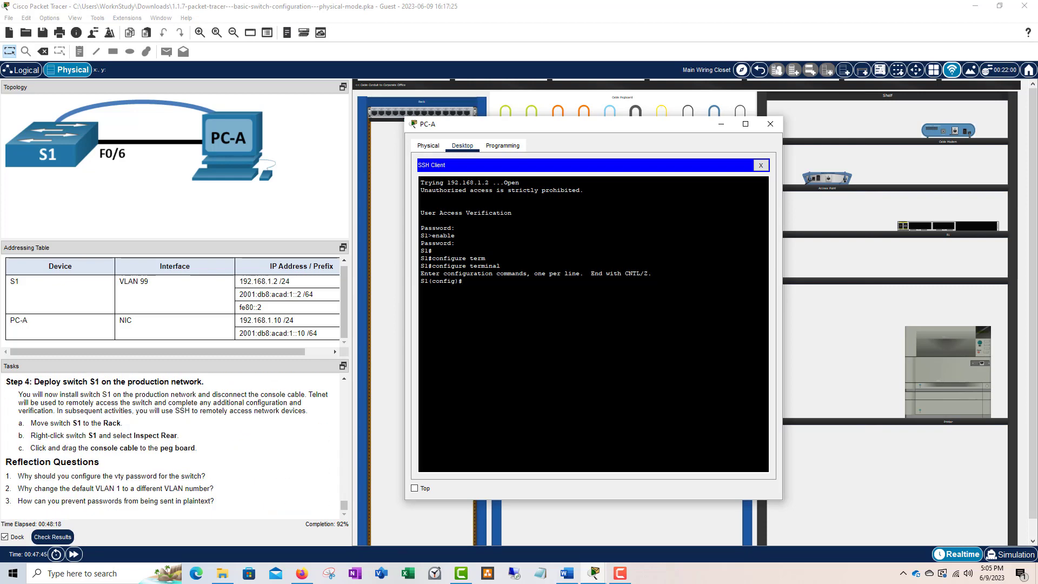